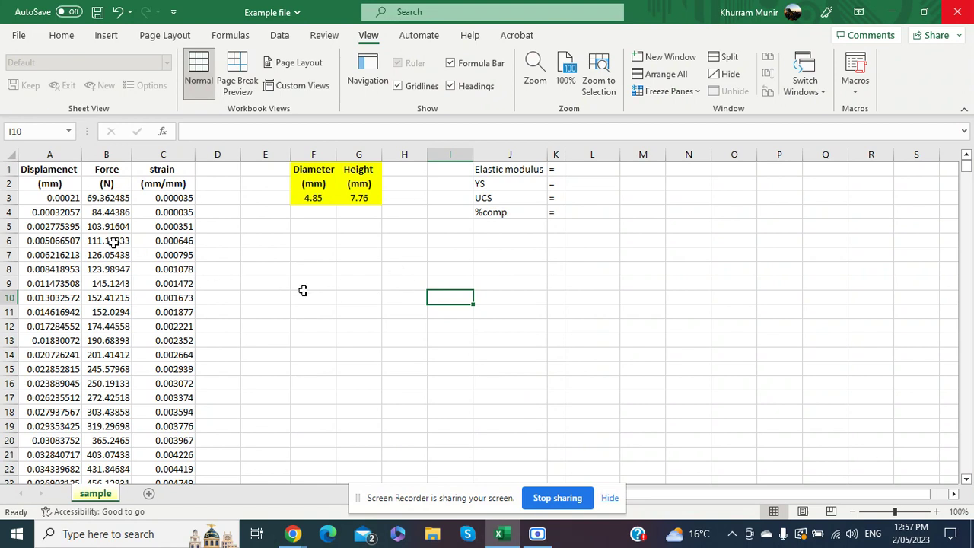
Correct the misspelled header in cell A1 to "Displacement"
left_click(66, 170)
type("D")
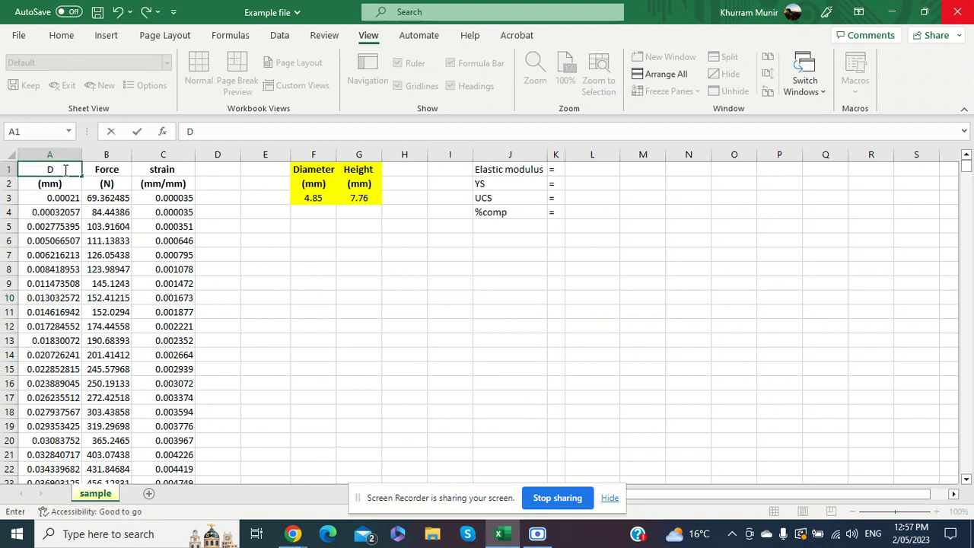
type("isplacement")
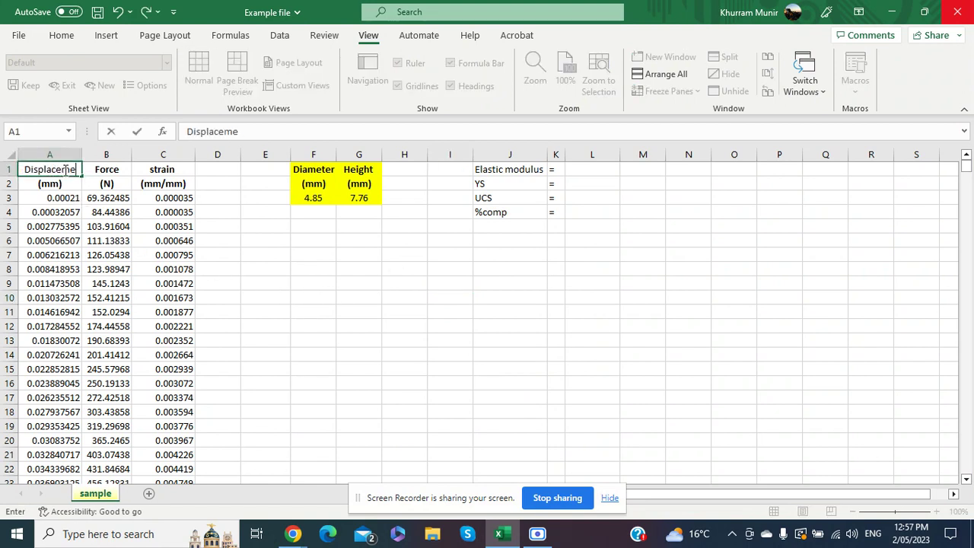
left_click(190, 222)
left_click(55, 167)
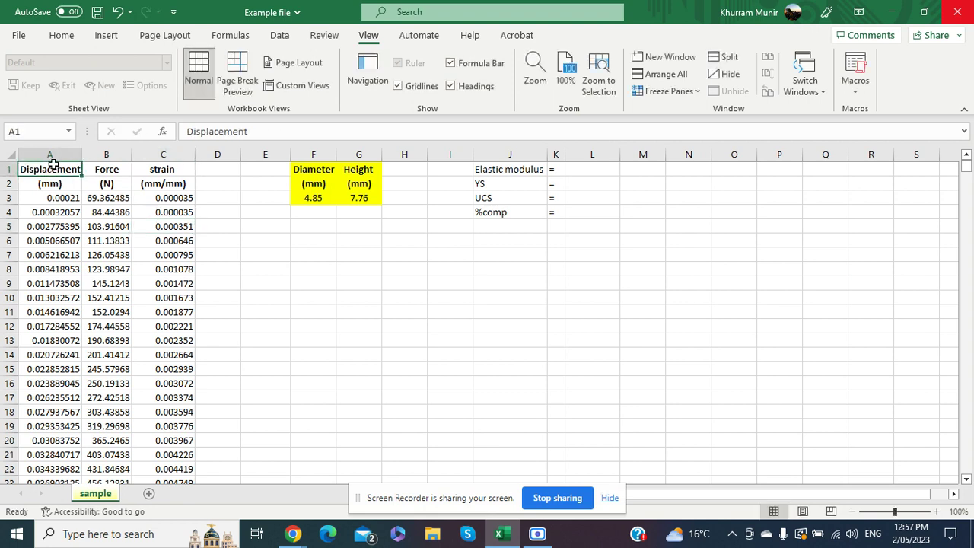
left_click(198, 222)
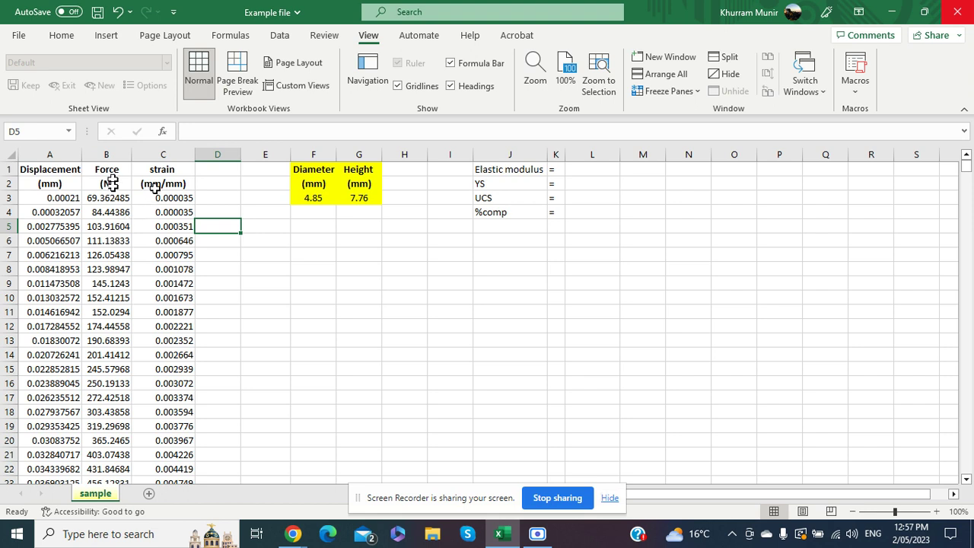
Narrow the strain column C slightly
left_click(220, 249)
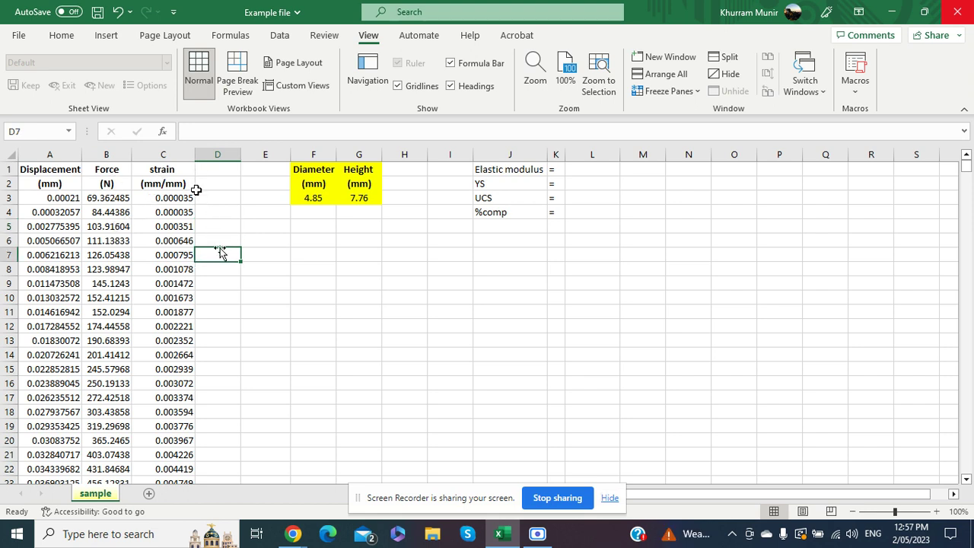
left_click_drag(195, 155, 190, 155)
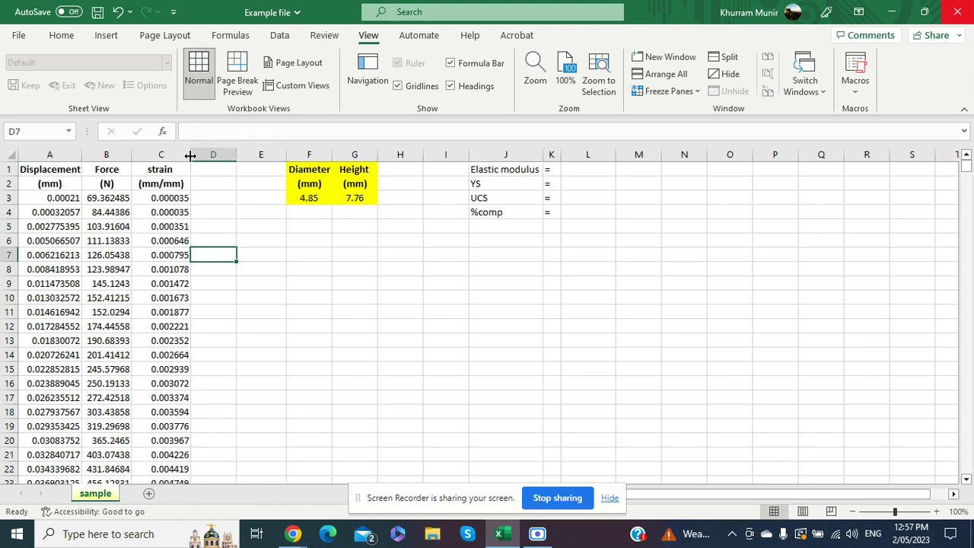
left_click(293, 267)
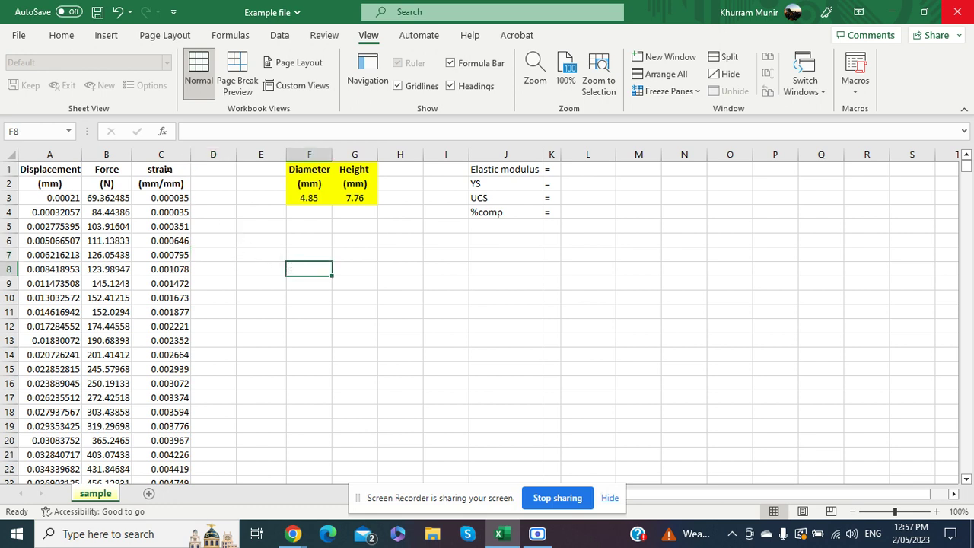
left_click(372, 300)
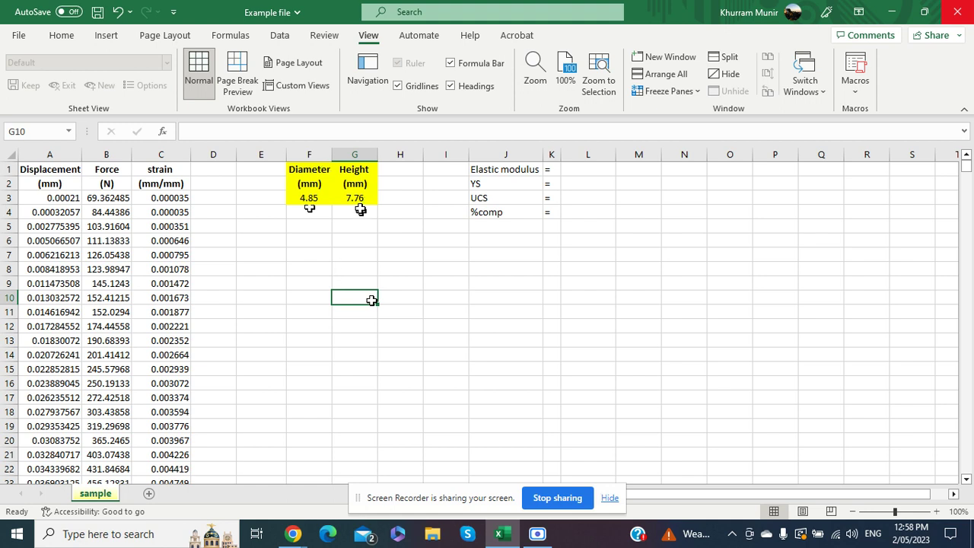
left_click(323, 228)
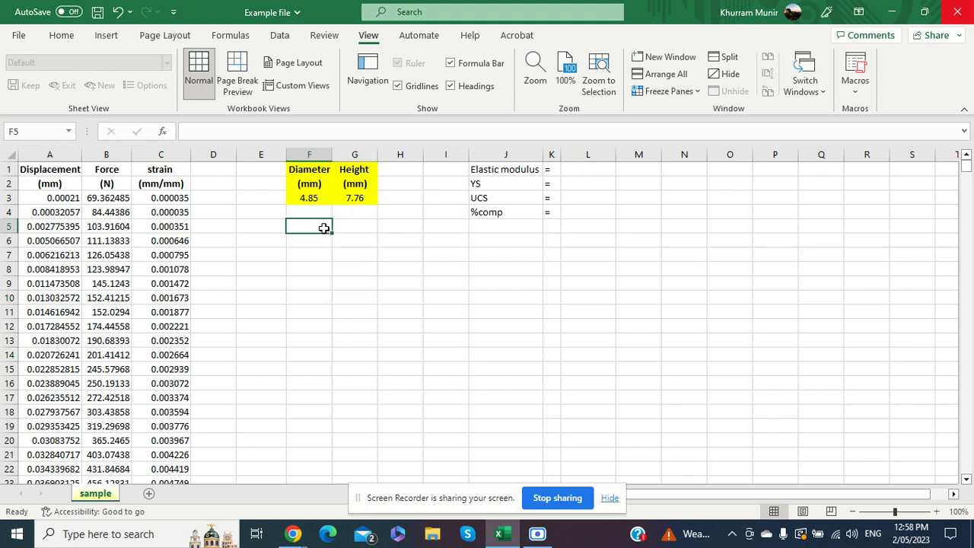
left_click(345, 228)
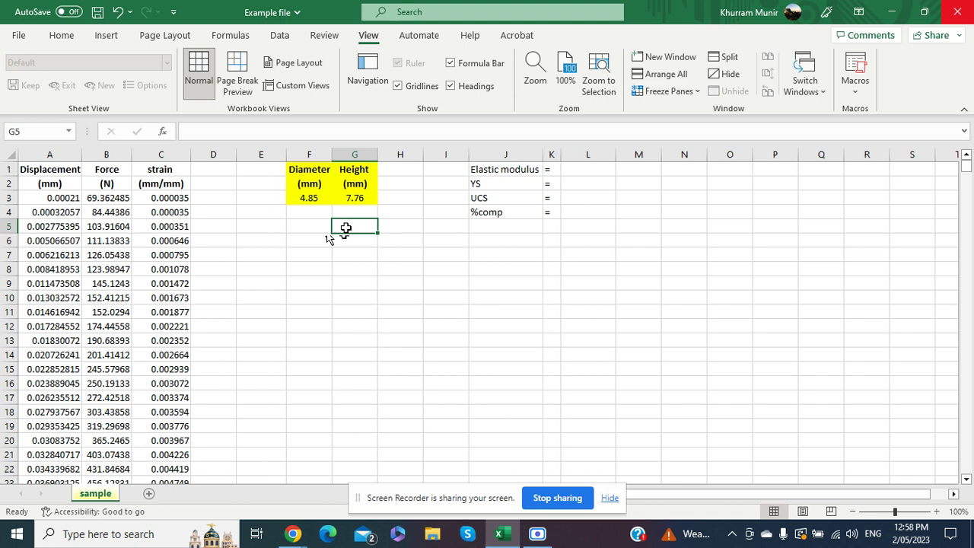
Calculate the sample's cross-sectional area in cell F5 with the formula =(3.141/4)*((F3/1000)^2)
left_click(316, 228)
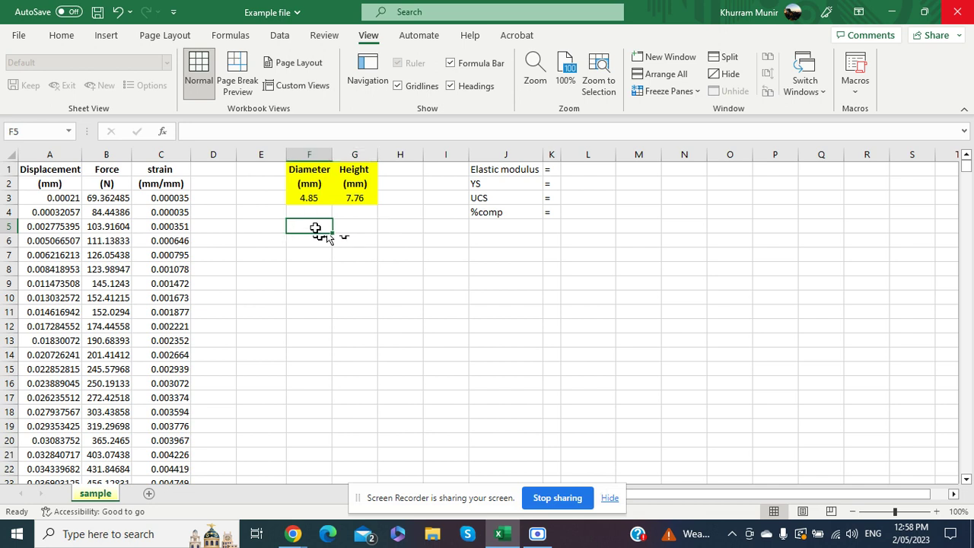
type("=")
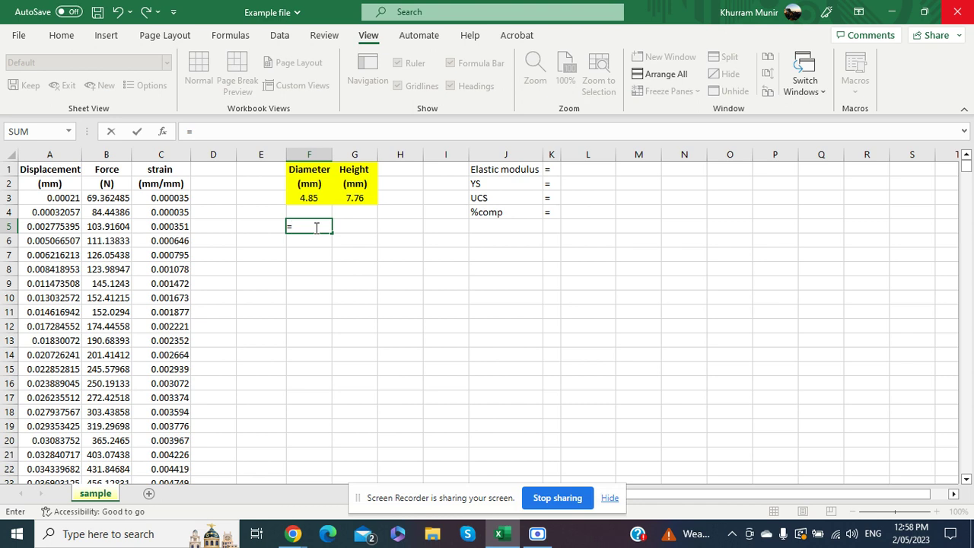
type("3.1")
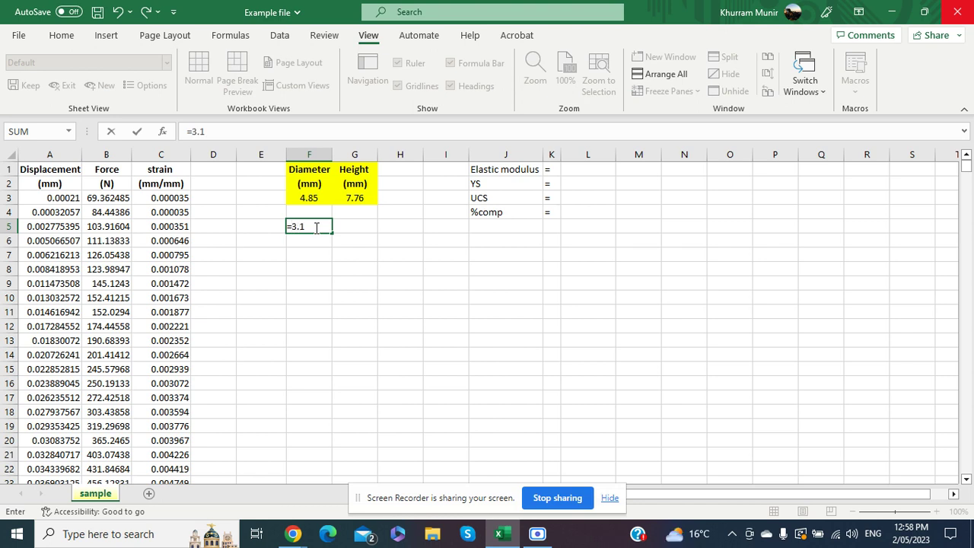
type("41/4")
left_click(291, 227)
type("(")
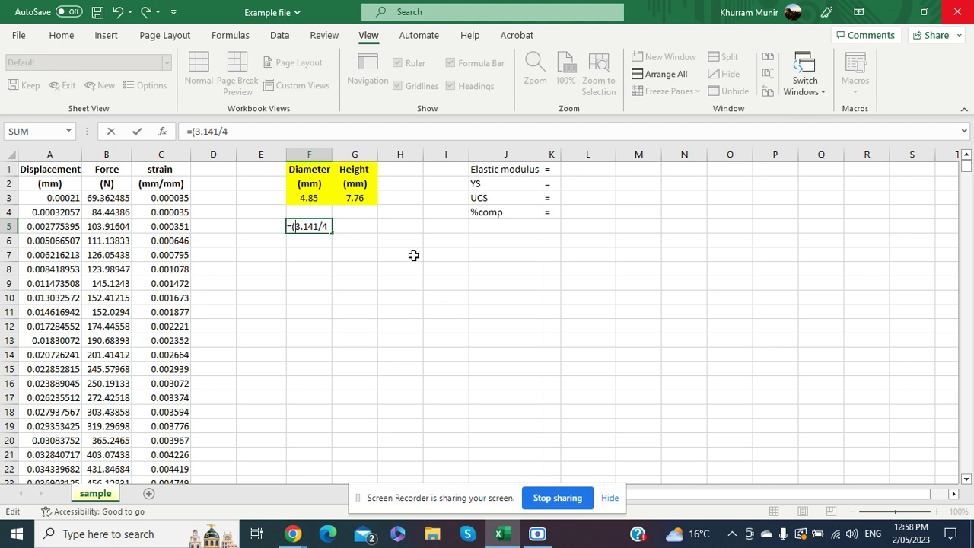
key("End")
type(")*")
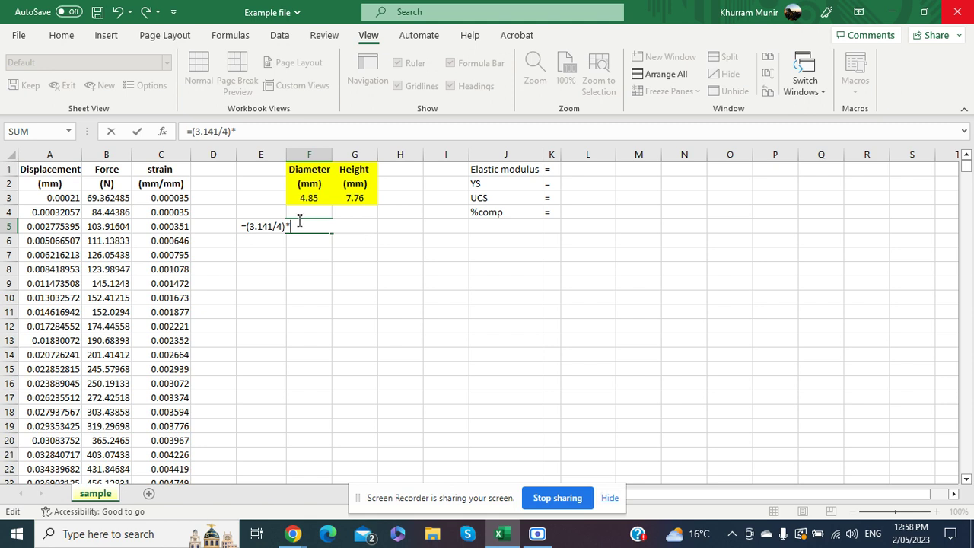
type("(")
left_click(309, 197)
type("/100")
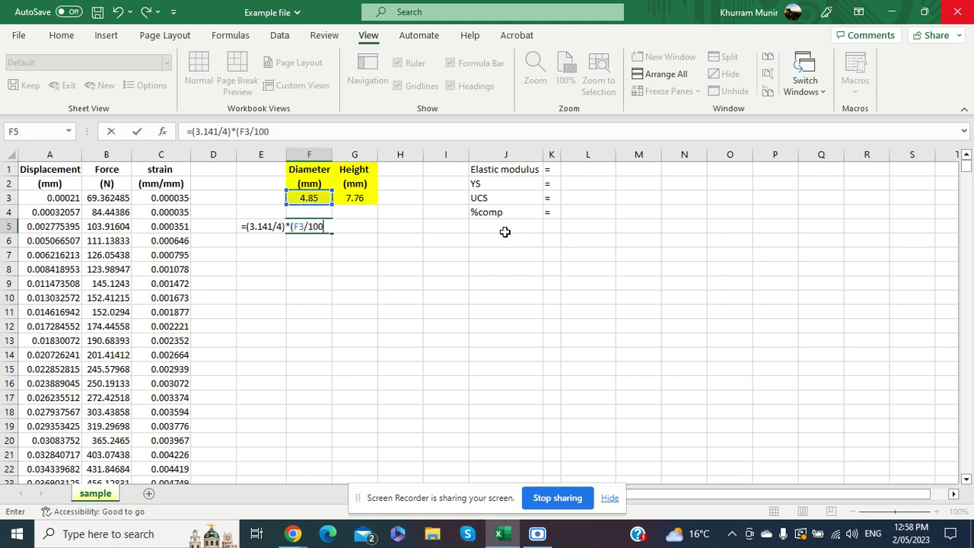
type("0)")
left_click(288, 226)
type("(")
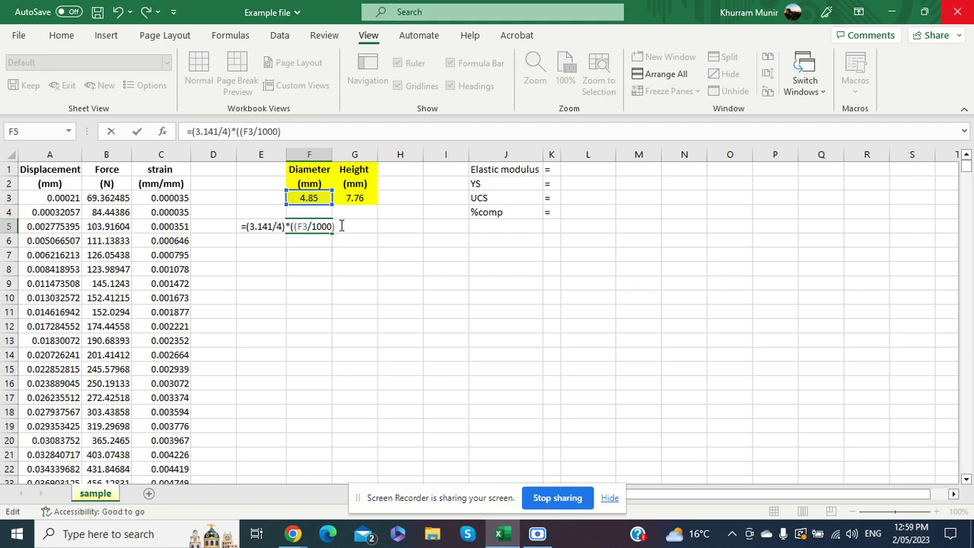
type("^2)")
key("Return")
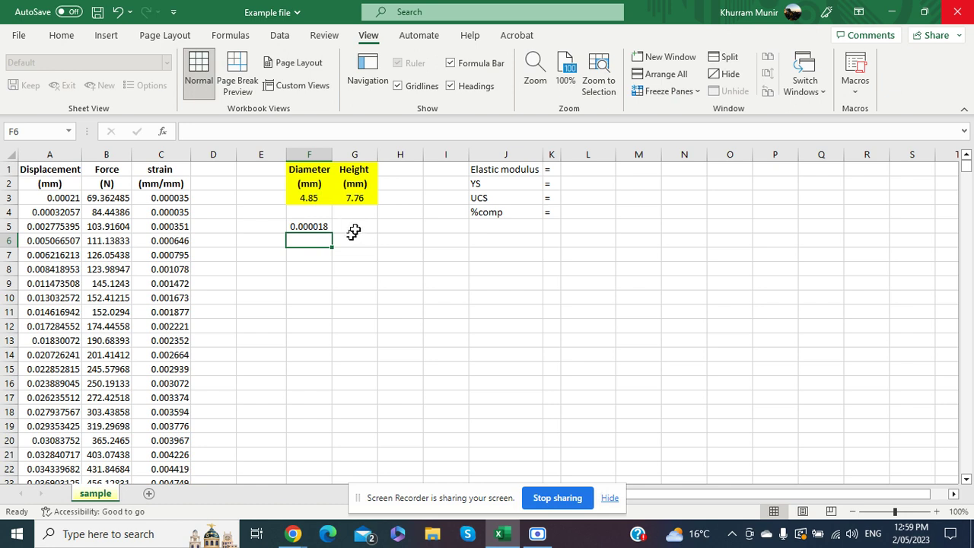
Enter the unit m2 in cell G5 beside the area, with the 2 formatted as superscript
left_click(355, 229)
type("m2")
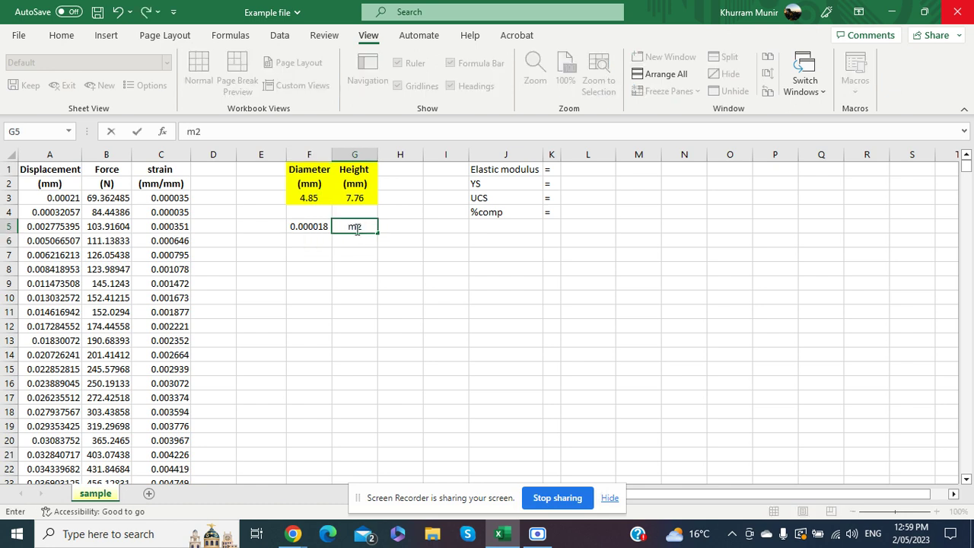
right_click(358, 228)
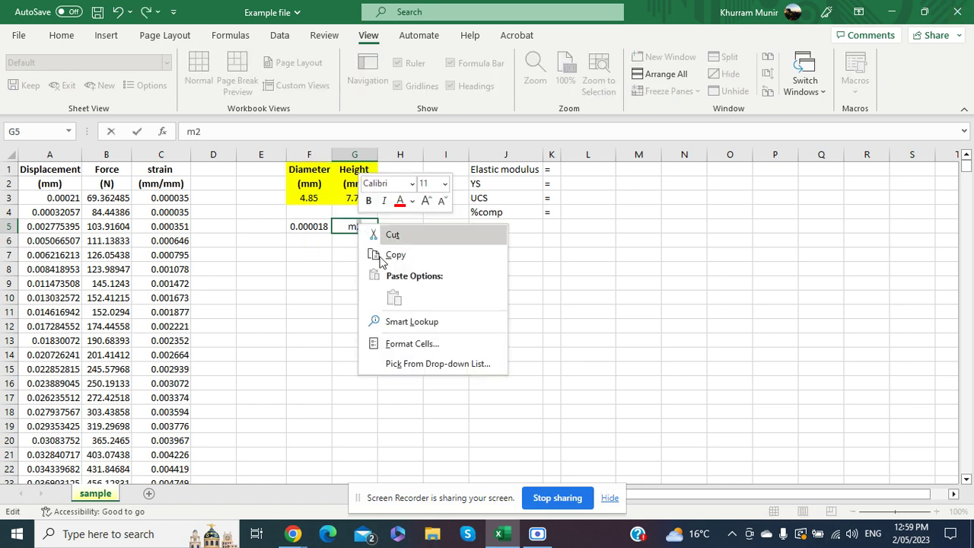
left_click(412, 343)
left_click(263, 353)
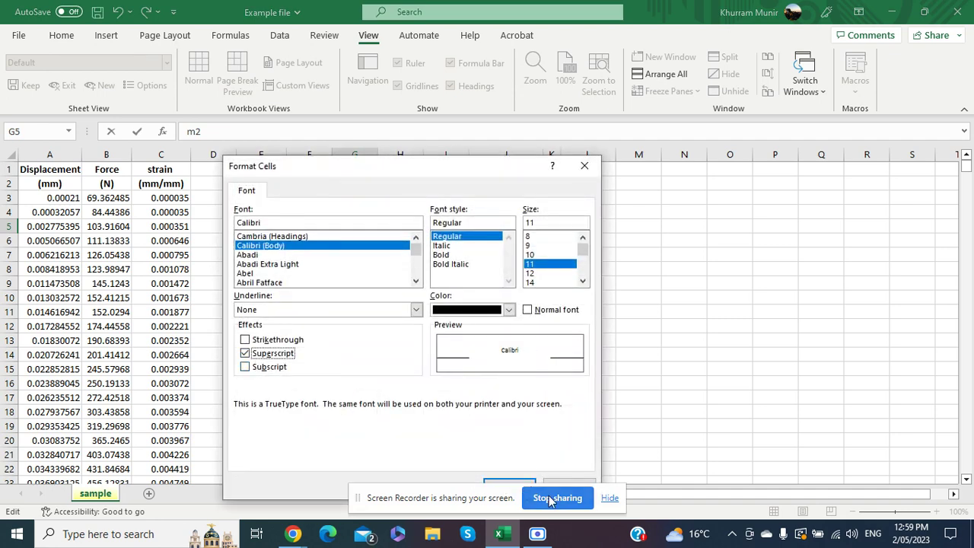
left_click_drag(459, 166, 467, 123)
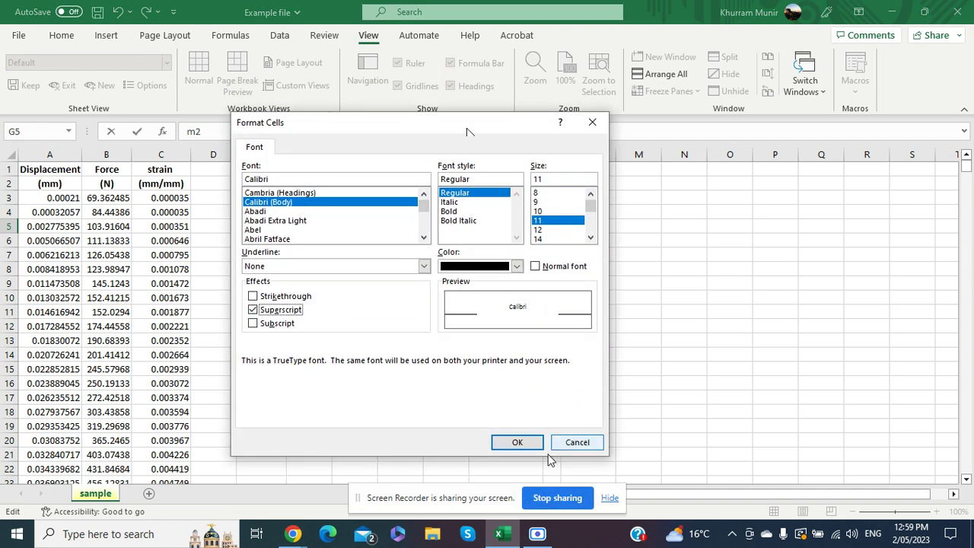
left_click(517, 442)
left_click(446, 347)
Label the calculated value by entering "Area" in cell E5
left_click(272, 237)
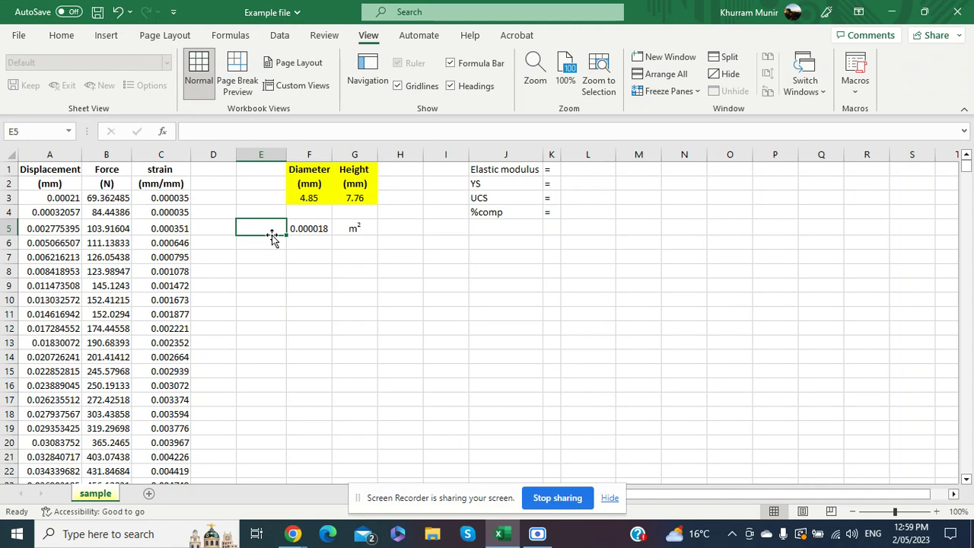
type("Area")
left_click(334, 283)
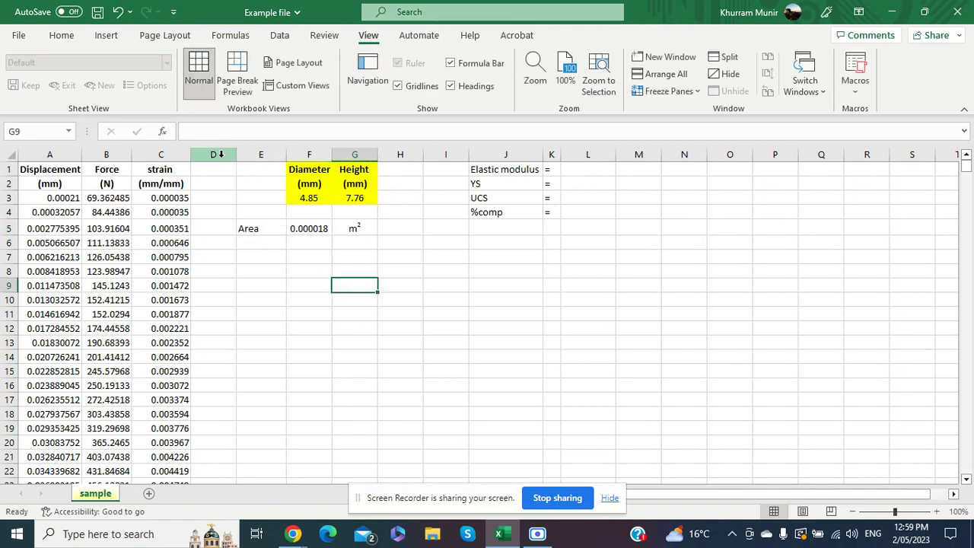
Insert a blank column before column D, directly after the strain data
right_click(220, 154)
left_click(259, 302)
left_click(487, 316)
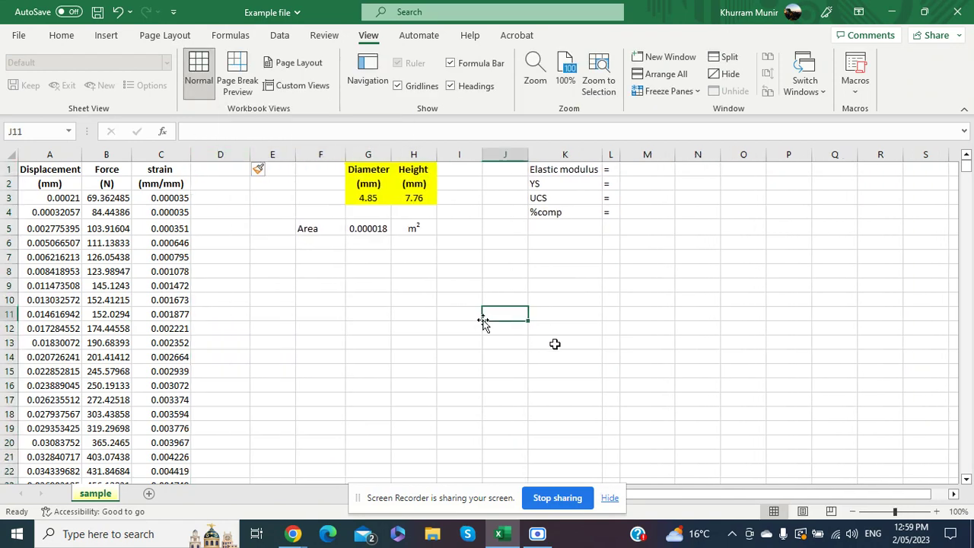
left_click(409, 329)
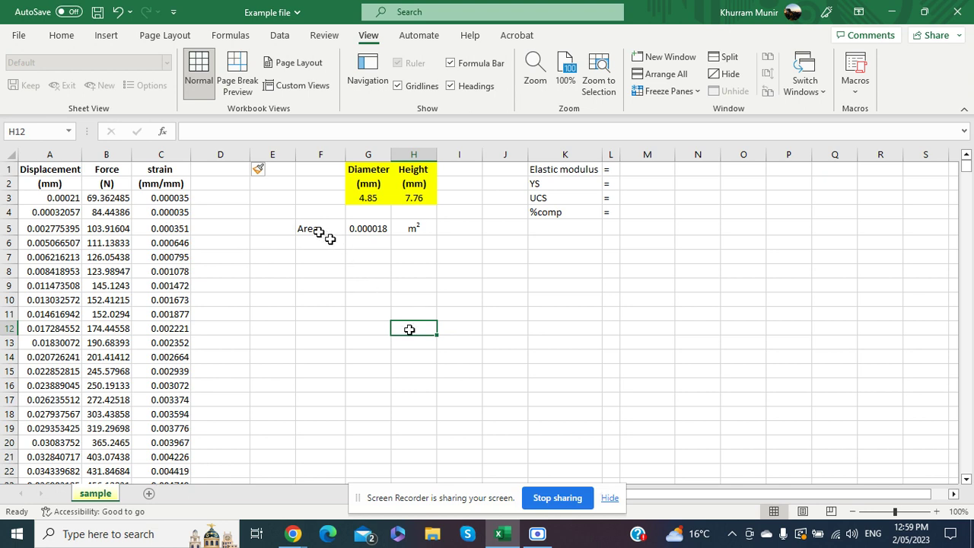
Change the font colour of the area label, value and unit in F5:H5 to red
left_click_drag(319, 231, 426, 231)
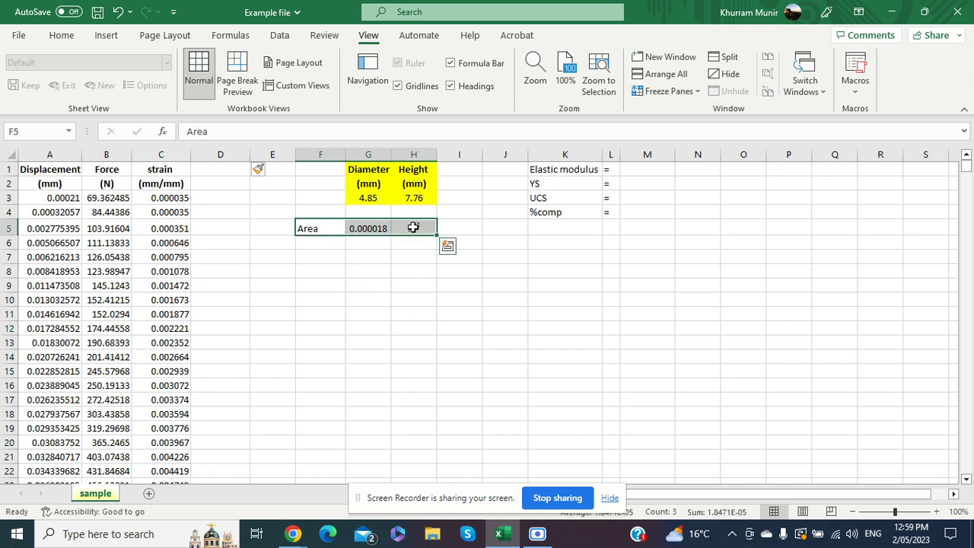
left_click(62, 35)
left_click(210, 85)
left_click(357, 327)
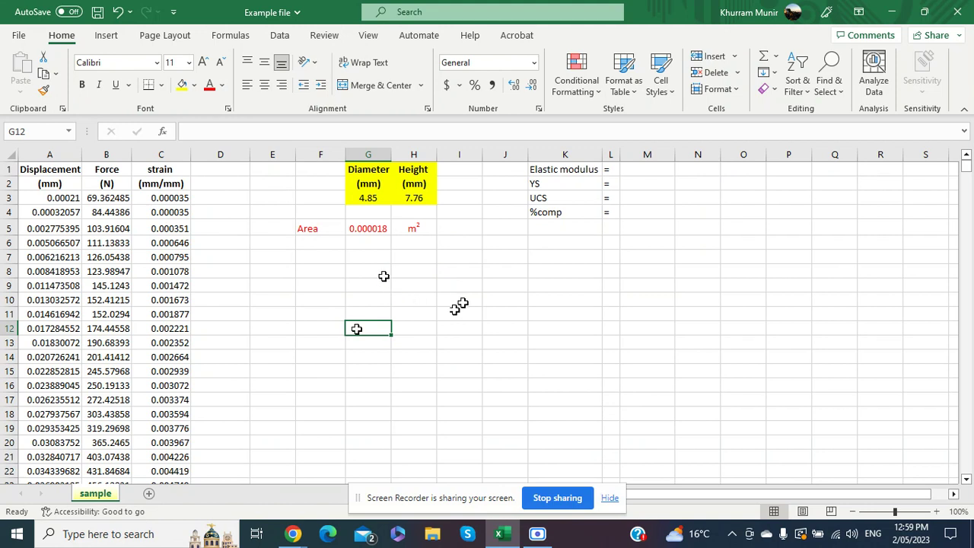
Enter the header "Stress" in cell D1 and its unit "Pa" in D2
left_click(207, 172)
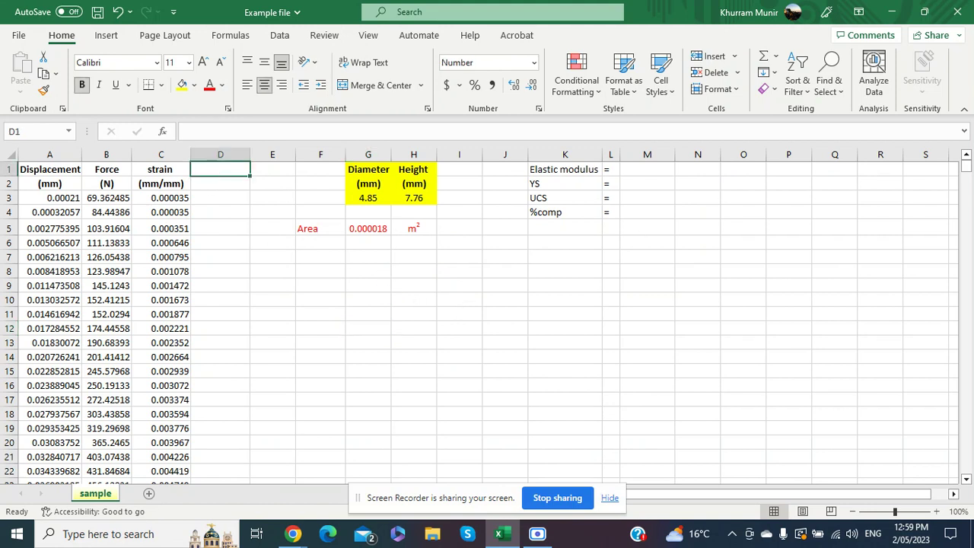
type("Stress")
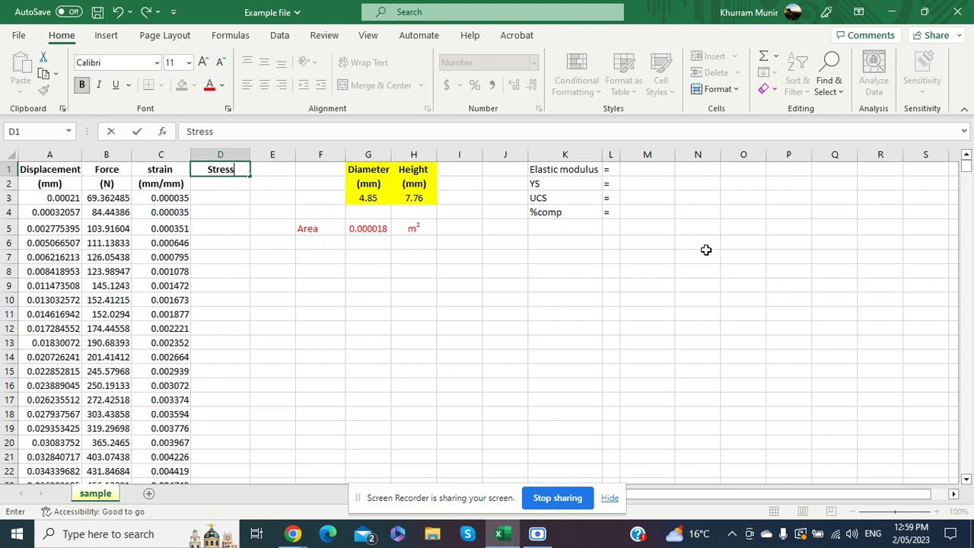
key("Return")
type("Pa")
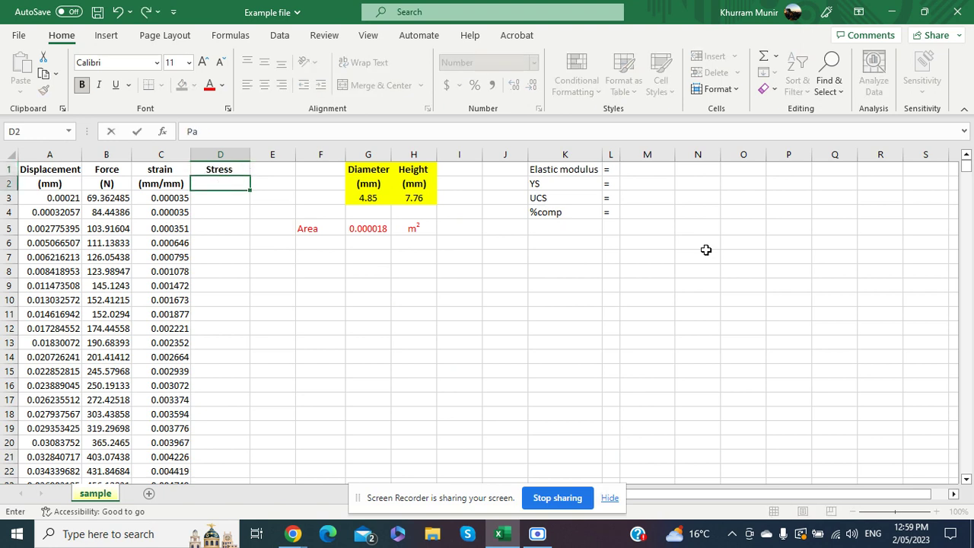
key("Return")
Calculate the first stress value in D3 with the formula =B3/$G$5, keeping the area reference absolute
type("=")
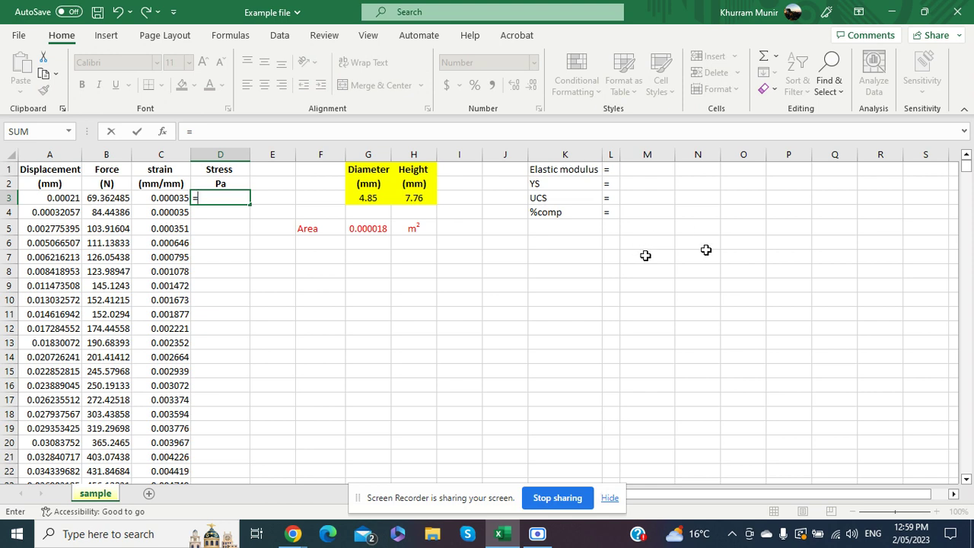
left_click(114, 198)
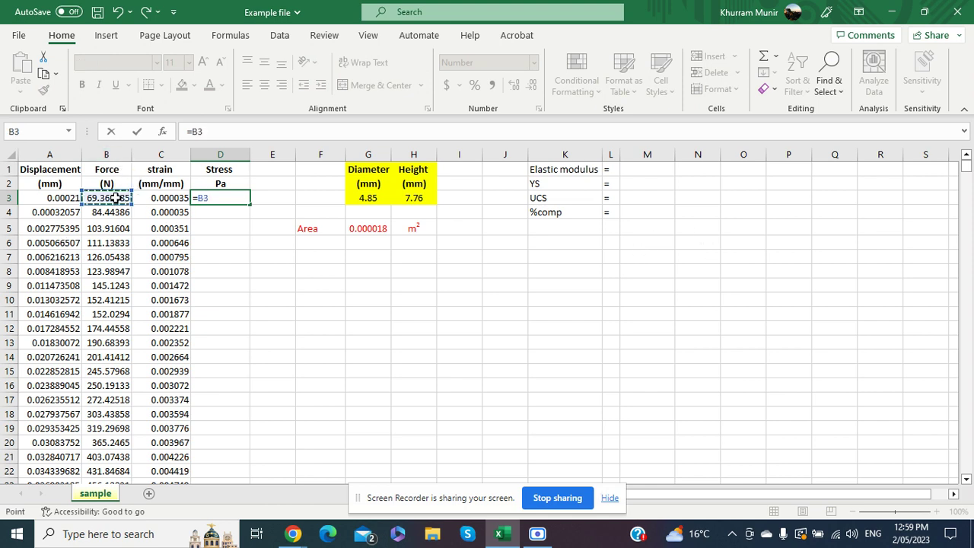
type("/")
left_click(358, 231)
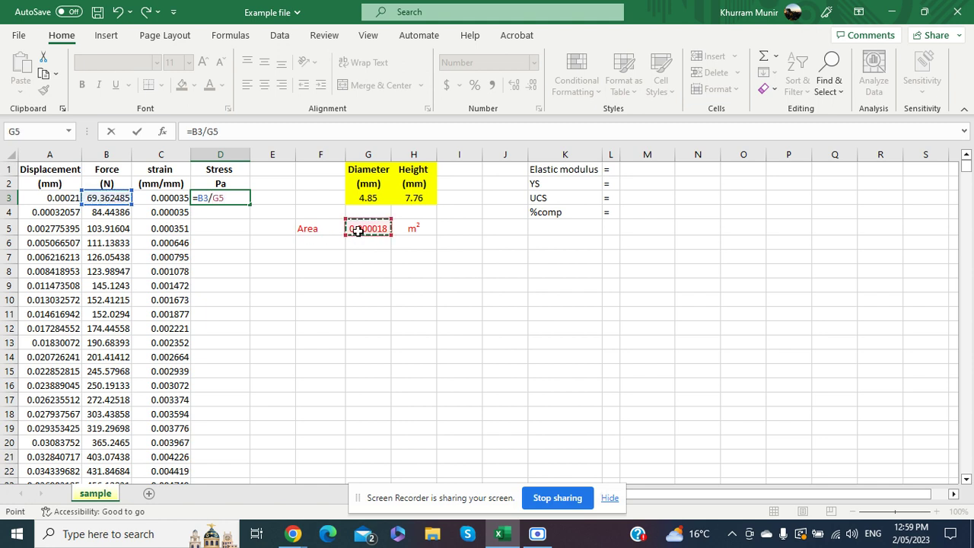
left_click(211, 133)
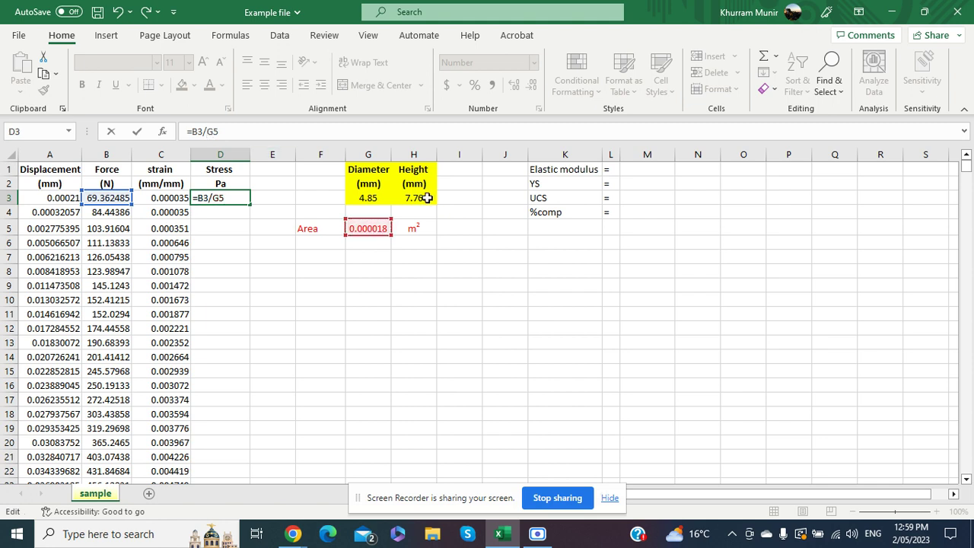
type("$G$")
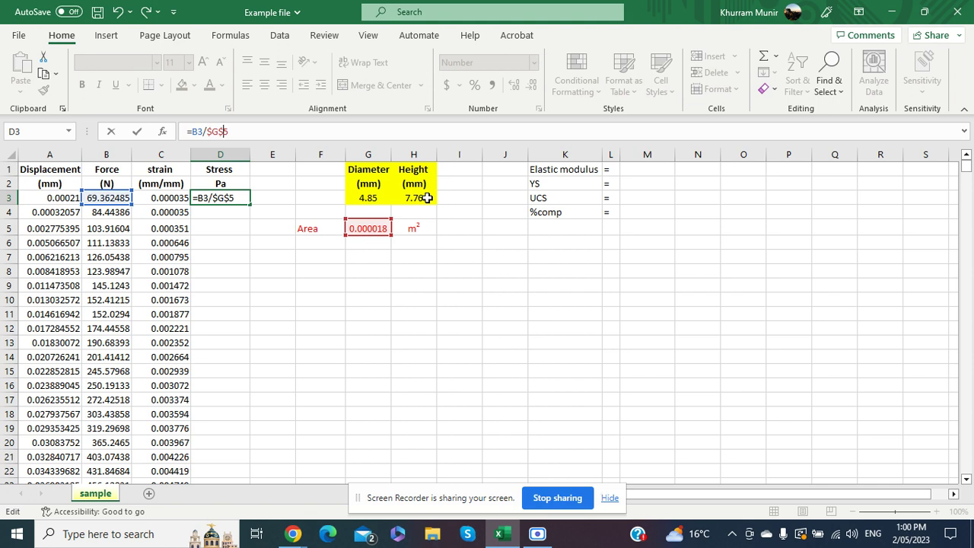
key("Return")
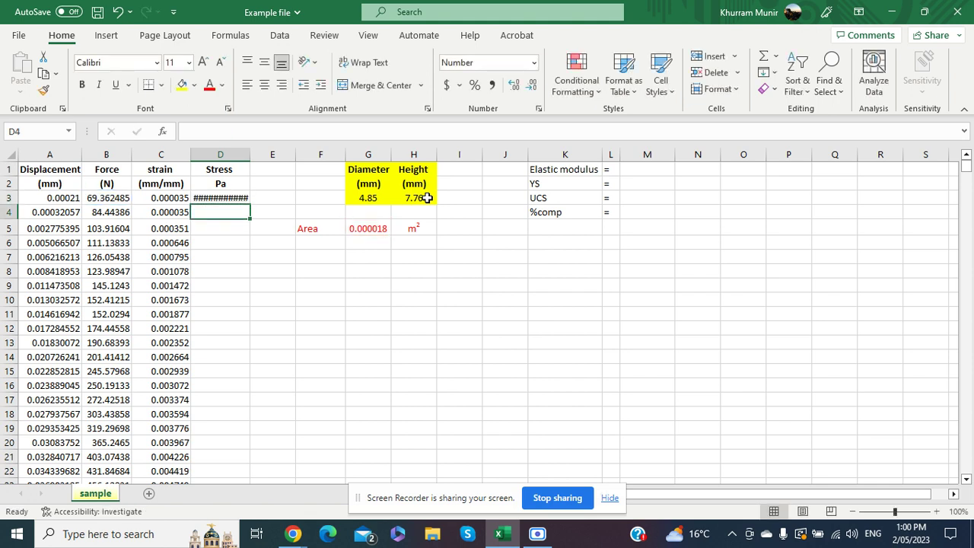
Fill the stress formula from D3 down the whole data range and autofit column D to its values
double_click(251, 158)
left_click(269, 297)
left_click(251, 200)
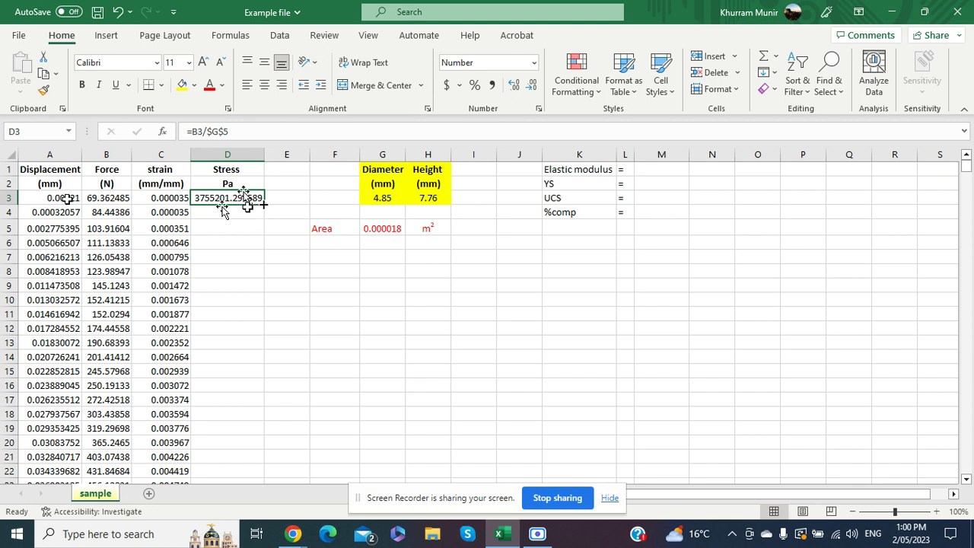
double_click(264, 204)
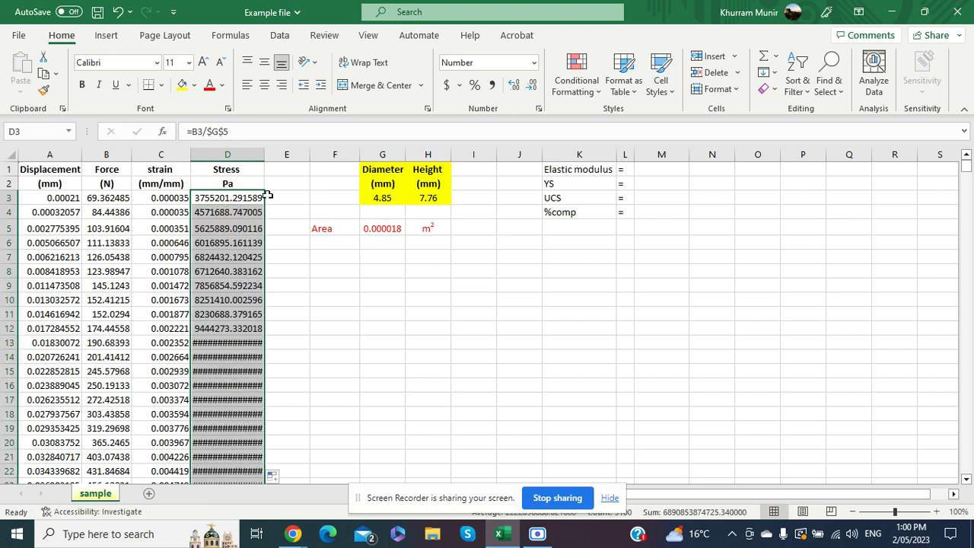
double_click(264, 154)
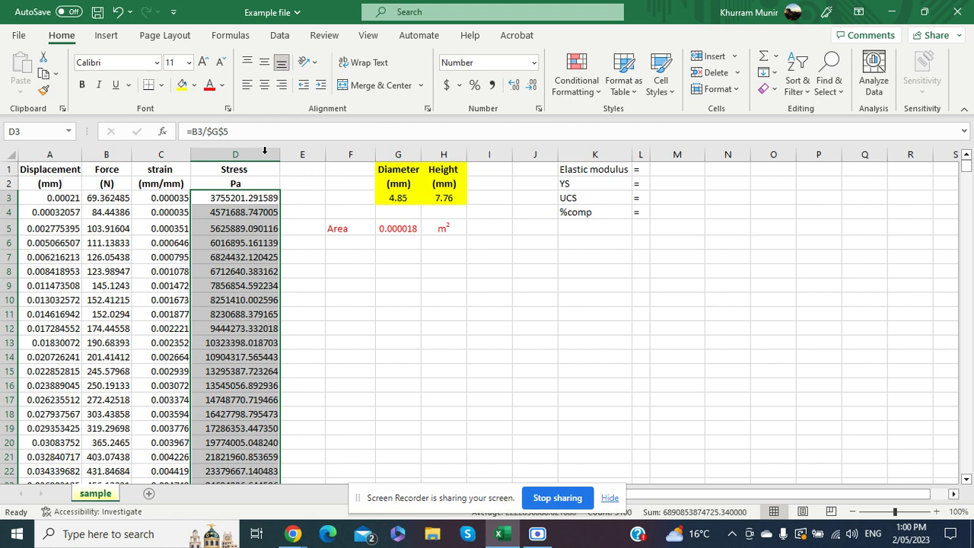
left_click(361, 314)
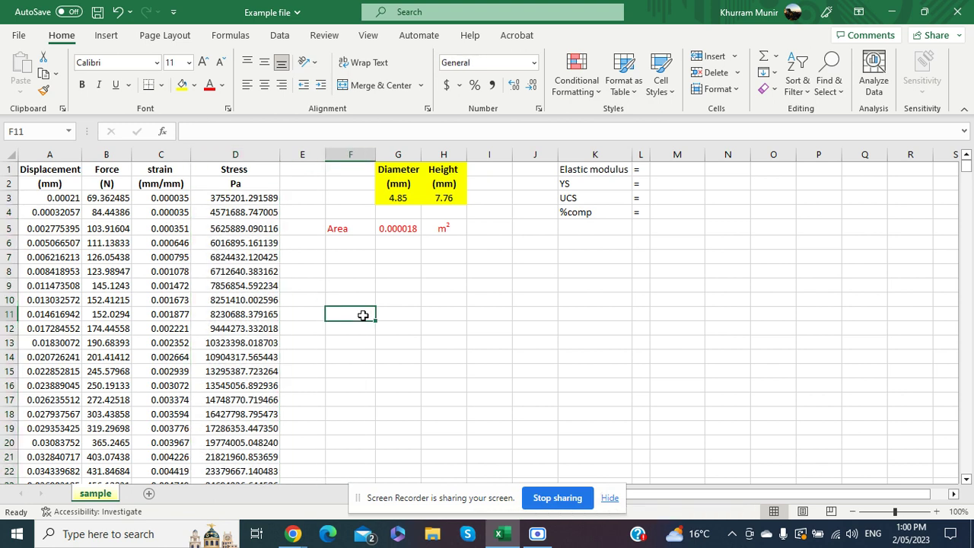
Check the filled stress formulas in column D for the changing force reference and the fixed area reference
left_click(245, 213)
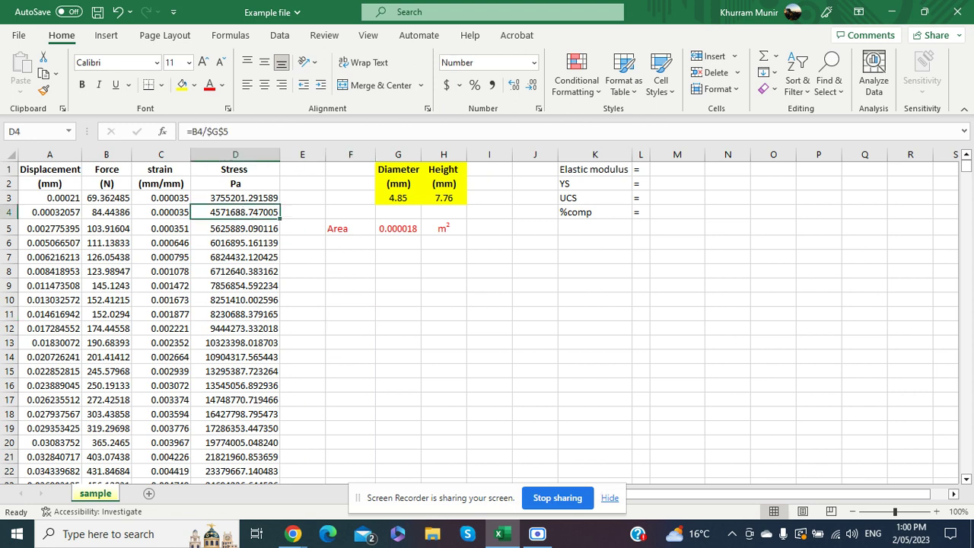
left_click(245, 198)
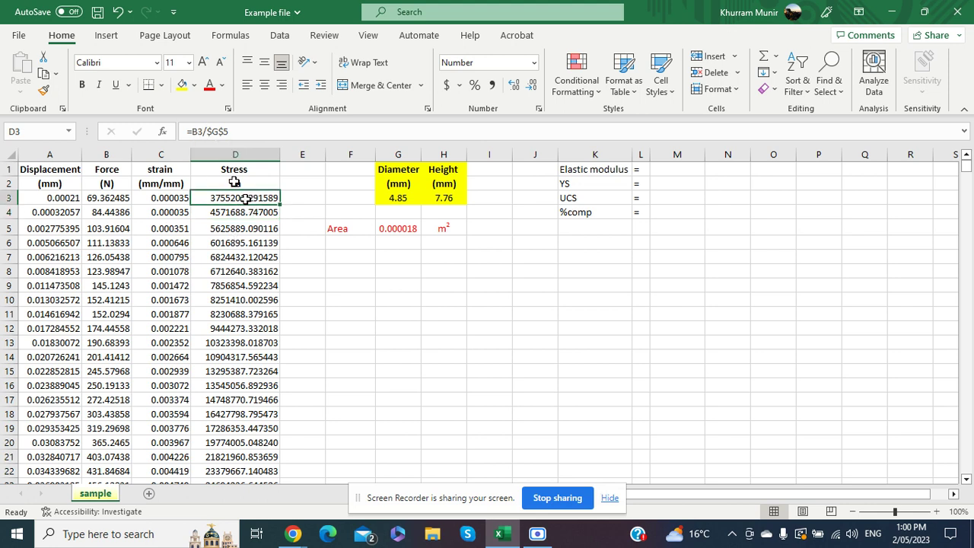
left_click(231, 212)
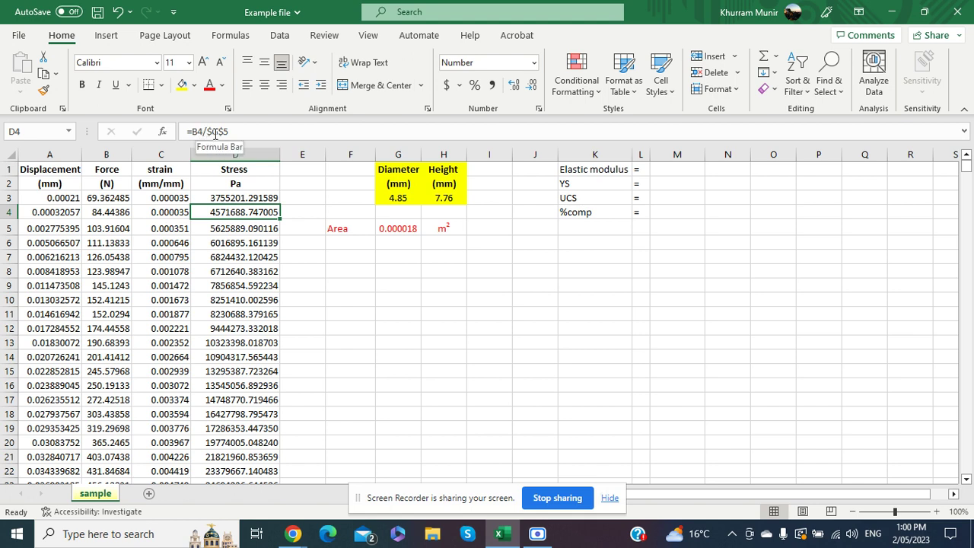
left_click(228, 198)
left_click(256, 285)
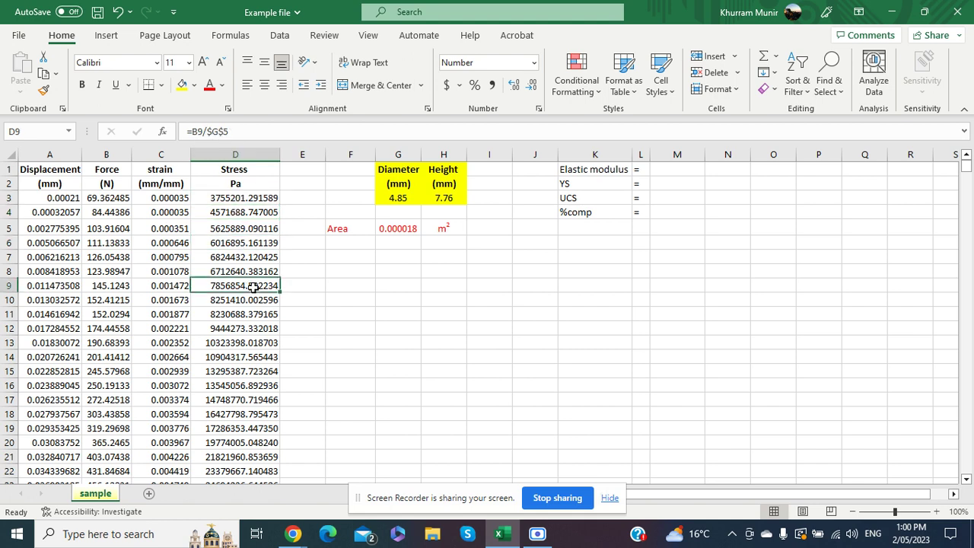
left_click(266, 362)
left_click(251, 385)
left_click(243, 314)
left_click(239, 271)
left_click(236, 243)
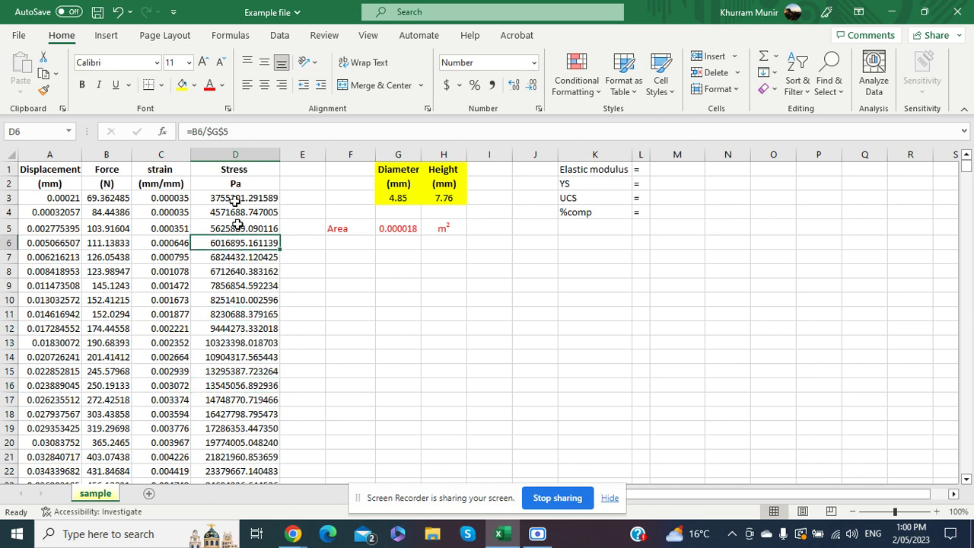
left_click(234, 198)
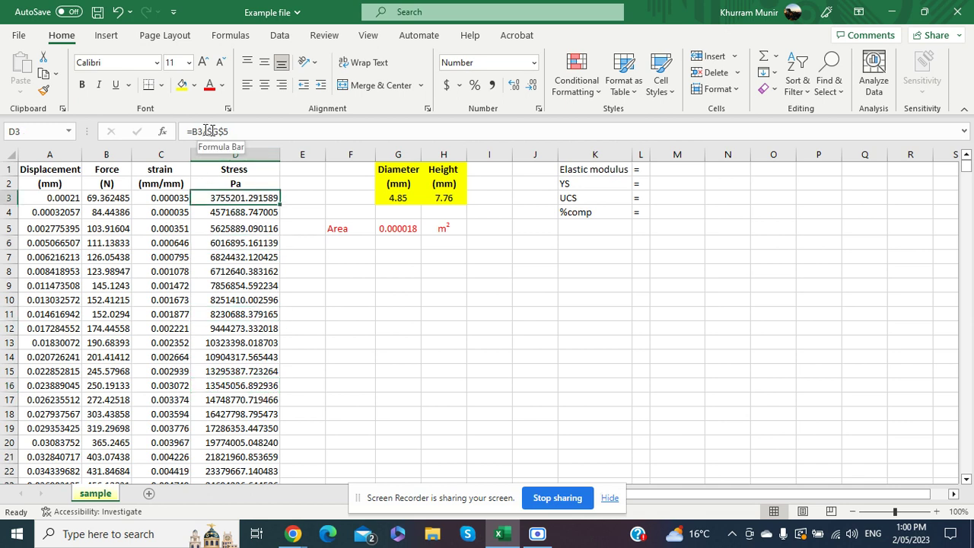
left_click(387, 313)
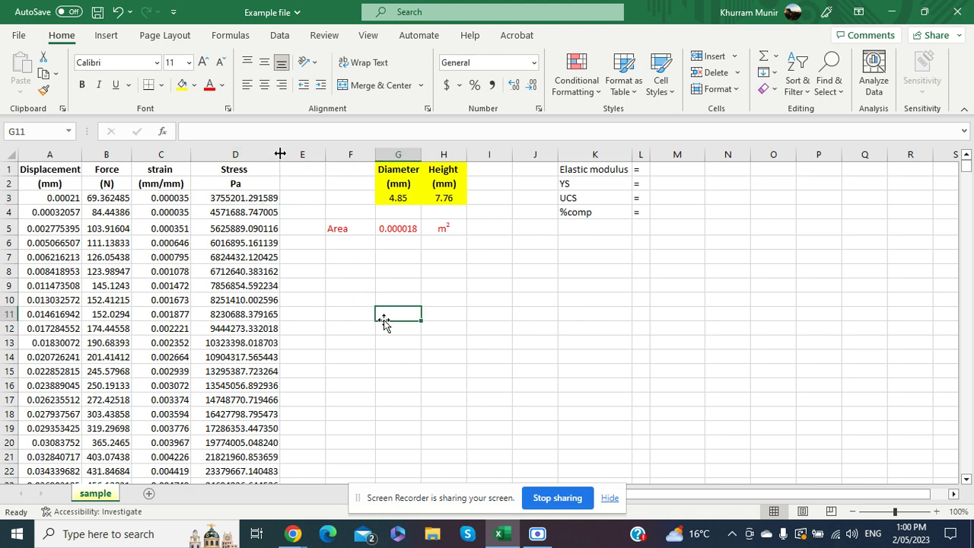
Narrow column D slightly and insert a blank column before column F
left_click_drag(280, 155, 271, 154)
left_click(340, 155)
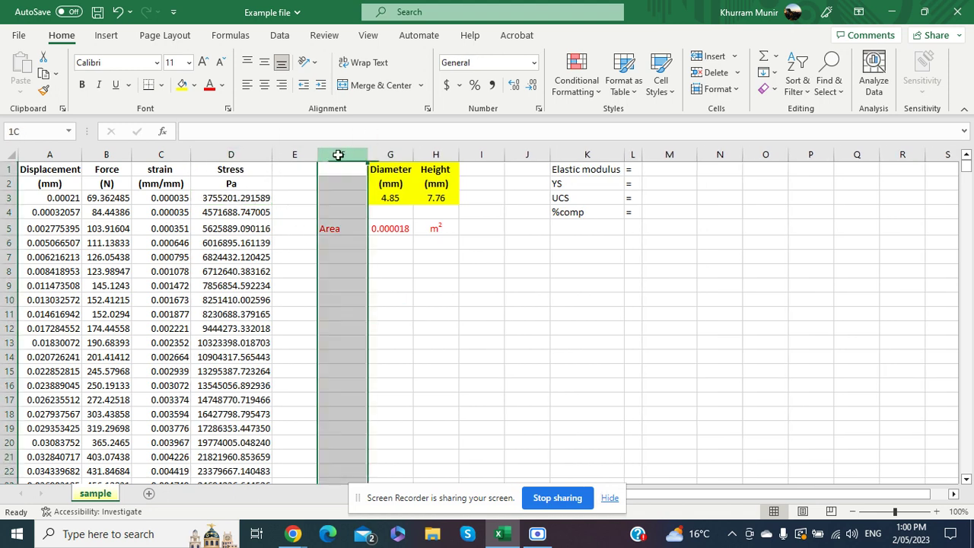
right_click(337, 155)
left_click(384, 299)
left_click(476, 329)
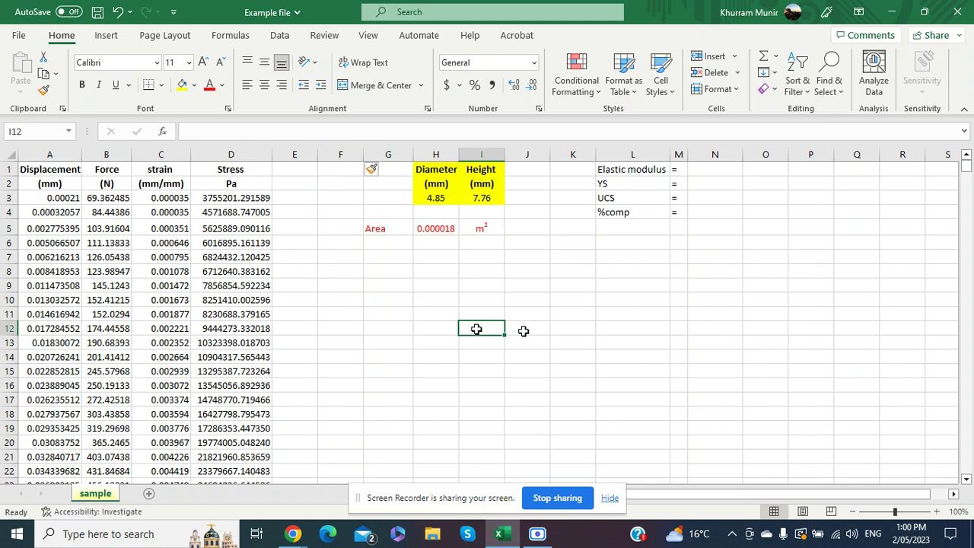
left_click(427, 325)
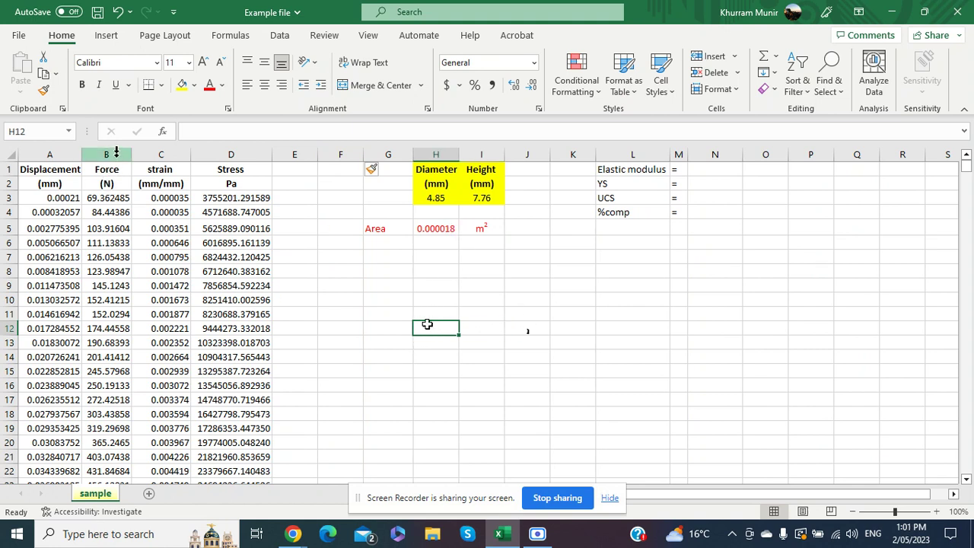
Plot the displacement and force columns as a scatter chart with smooth lines, enlarge it and move it away from the data
left_click_drag(107, 155, 46, 154)
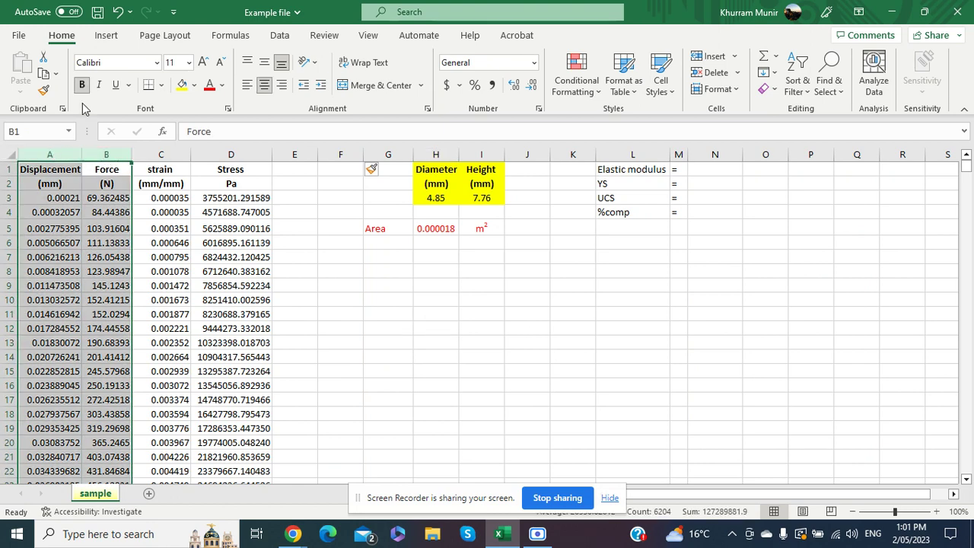
left_click(106, 35)
left_click(409, 88)
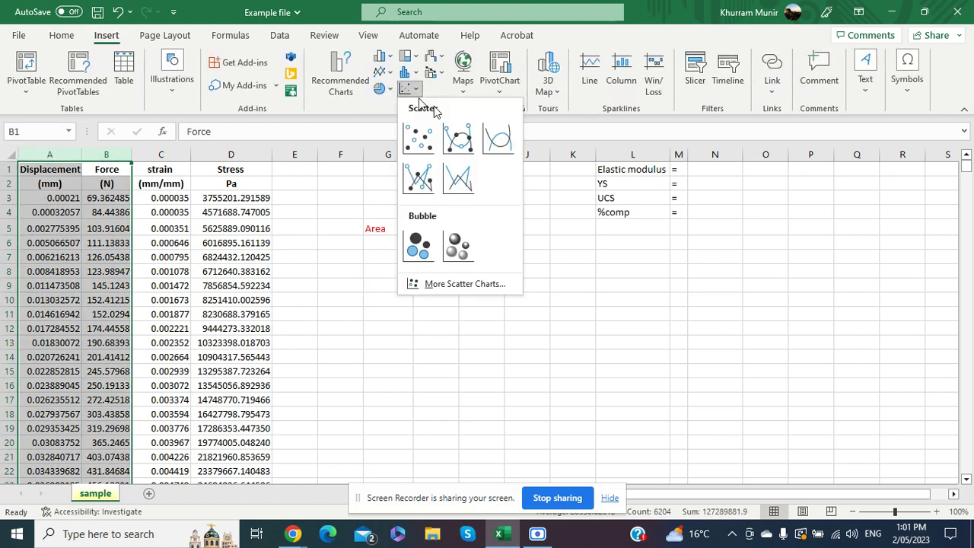
left_click(497, 137)
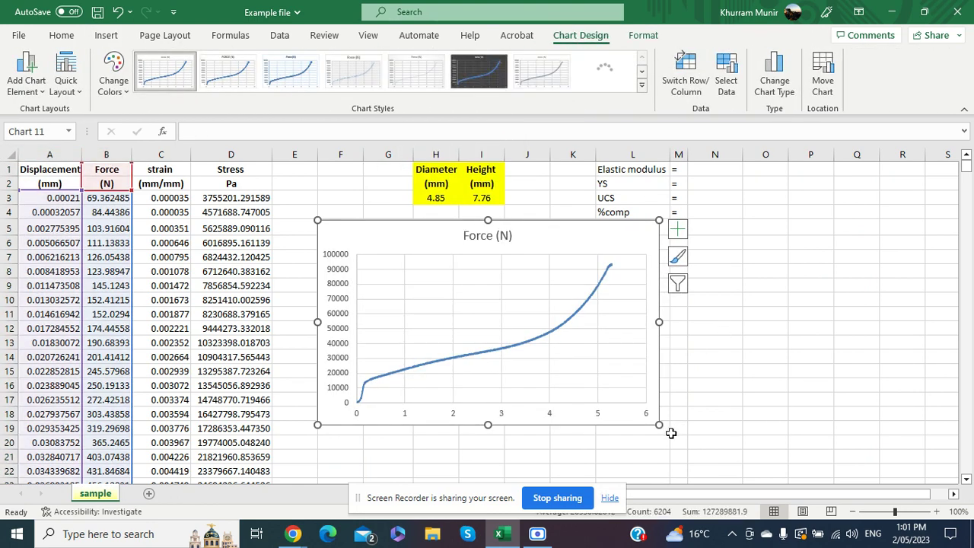
left_click_drag(659, 426, 754, 453)
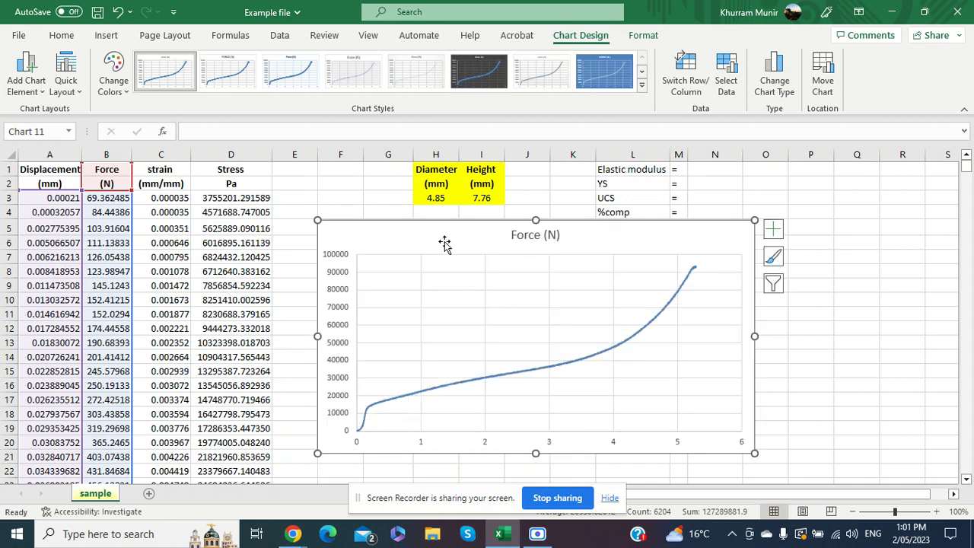
left_click_drag(444, 244, 487, 241)
Change the chart title to "Force vs Displacement", removing the "(N)" unit
left_click(581, 237)
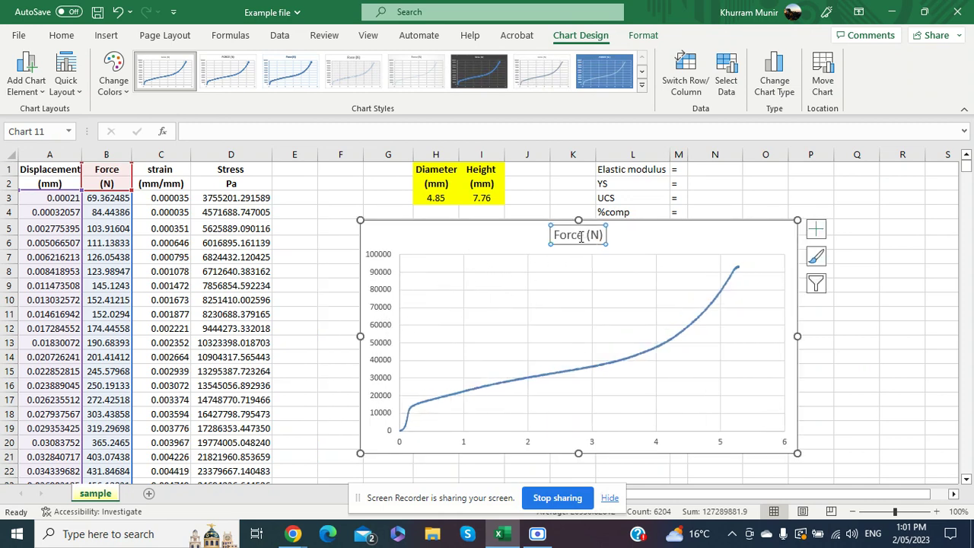
left_click(580, 237)
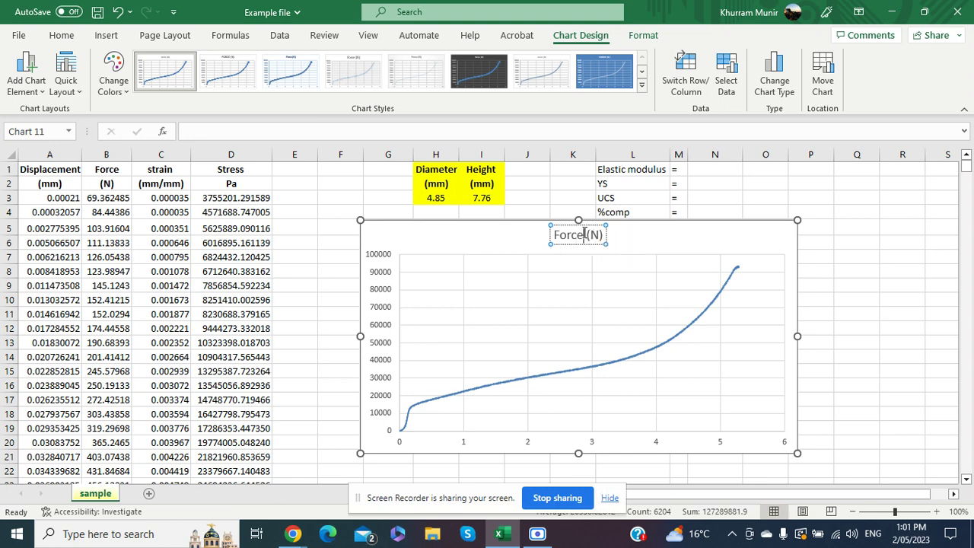
type("vs ")
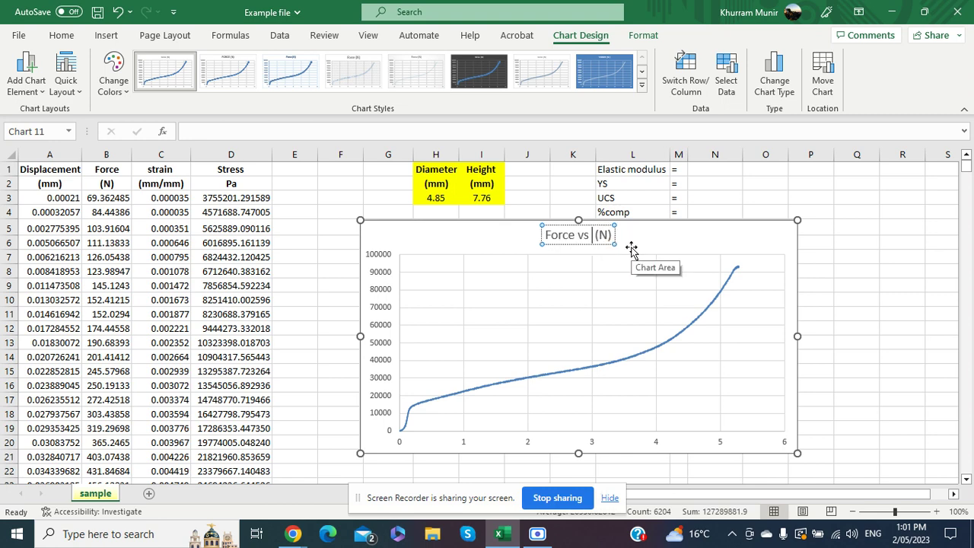
type("Disp")
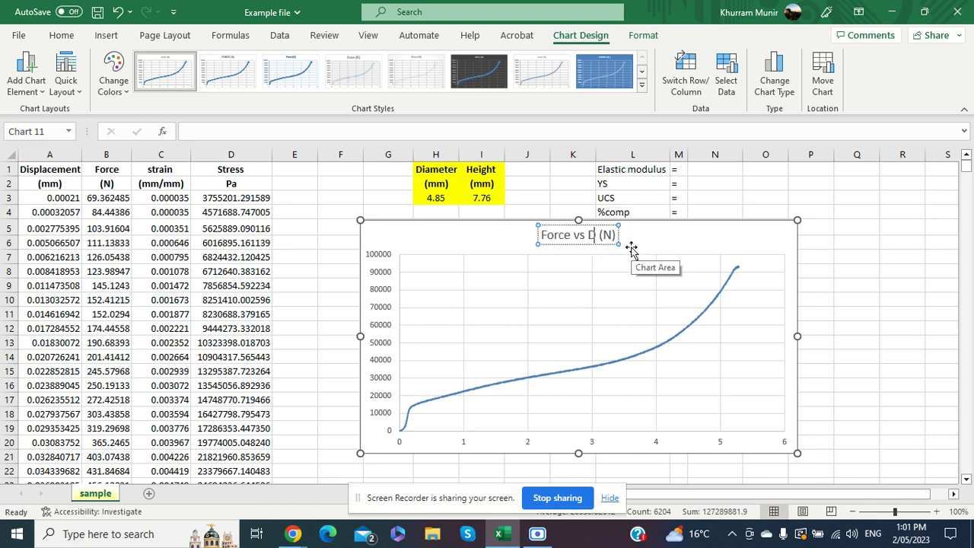
type("lacement")
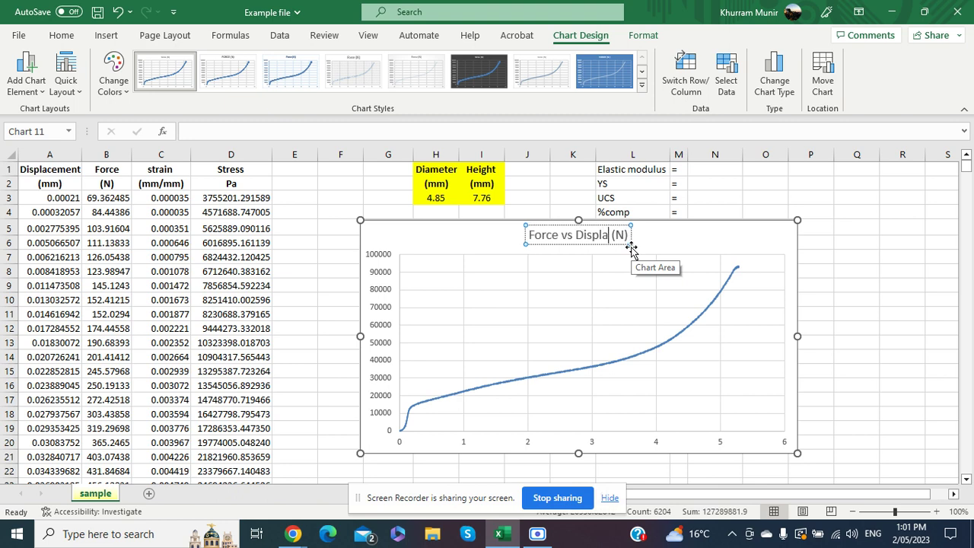
key("Delete")
key("Delete")
key("Delete")
key("Delete")
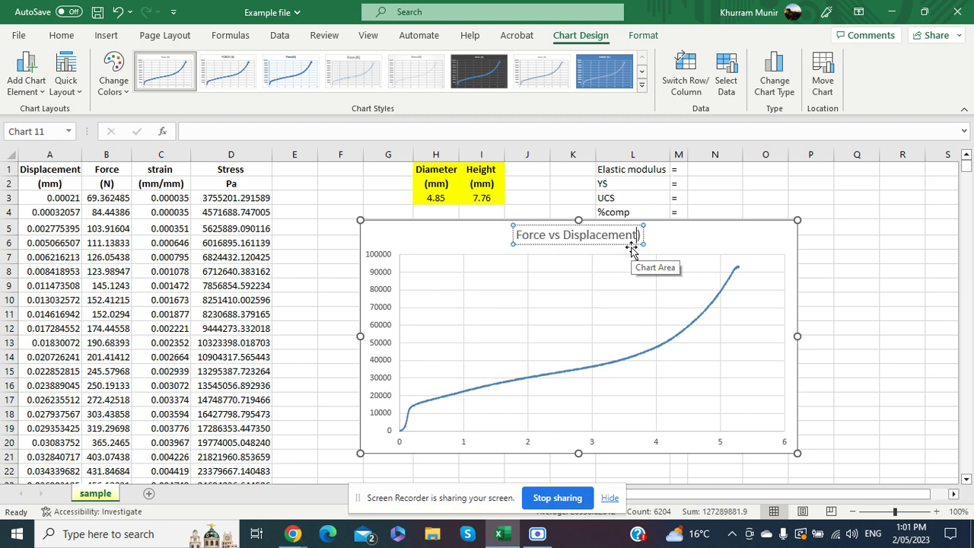
left_click(847, 295)
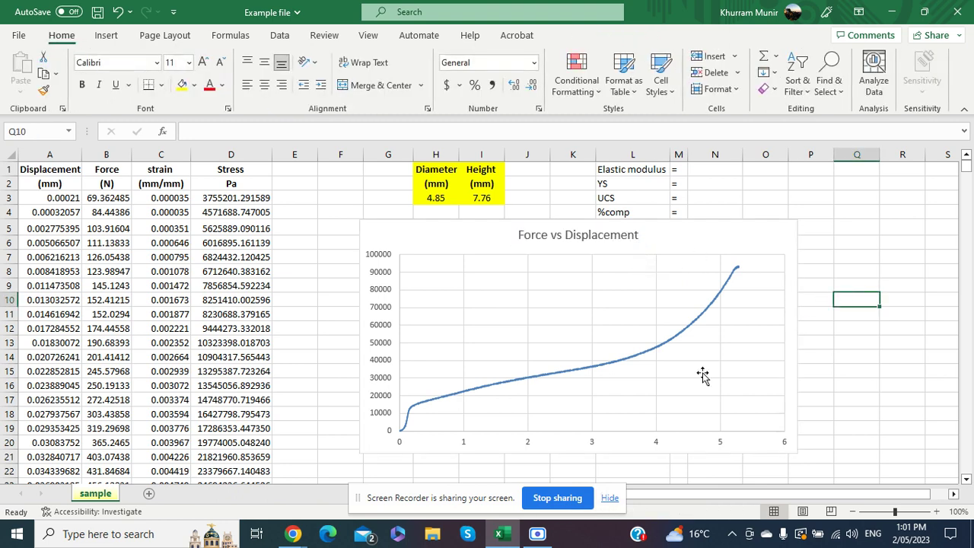
Shift the chart slightly away from the data and set its horizontal axis maximum to 1.0
left_click_drag(451, 234, 477, 238)
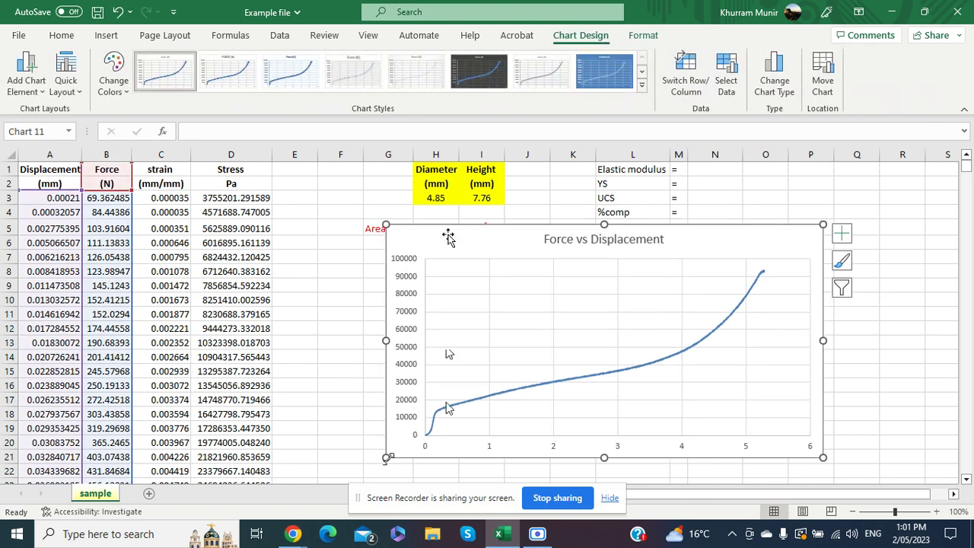
left_click(490, 449)
double_click(493, 449)
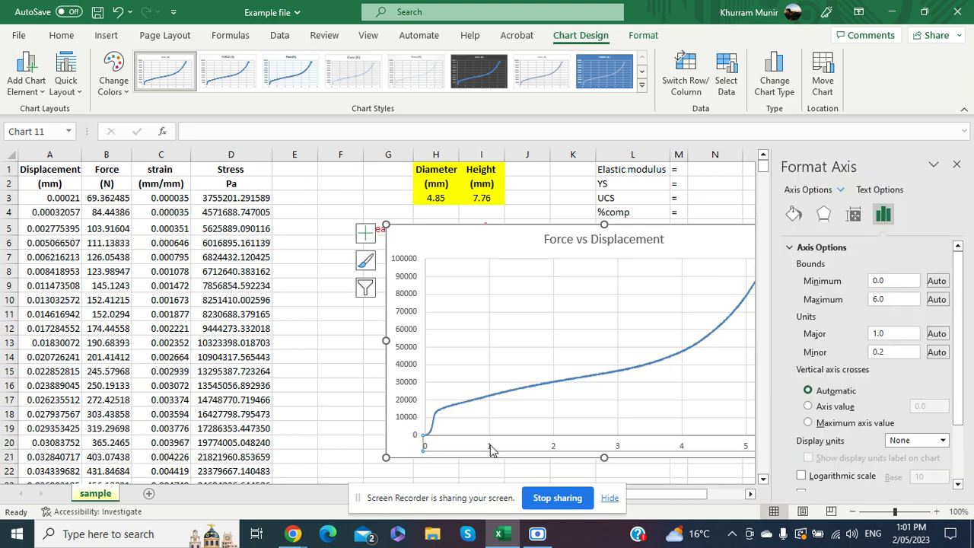
double_click(892, 300)
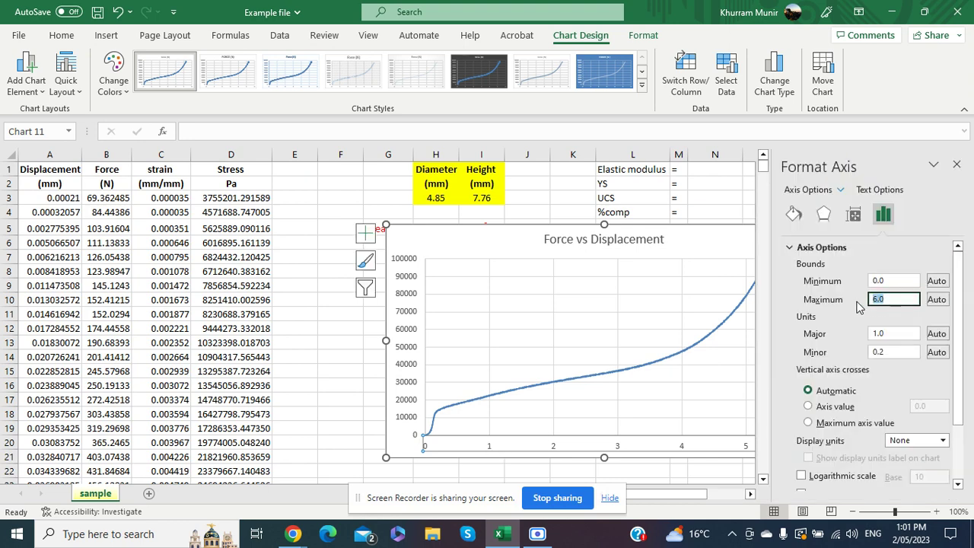
left_click(325, 385)
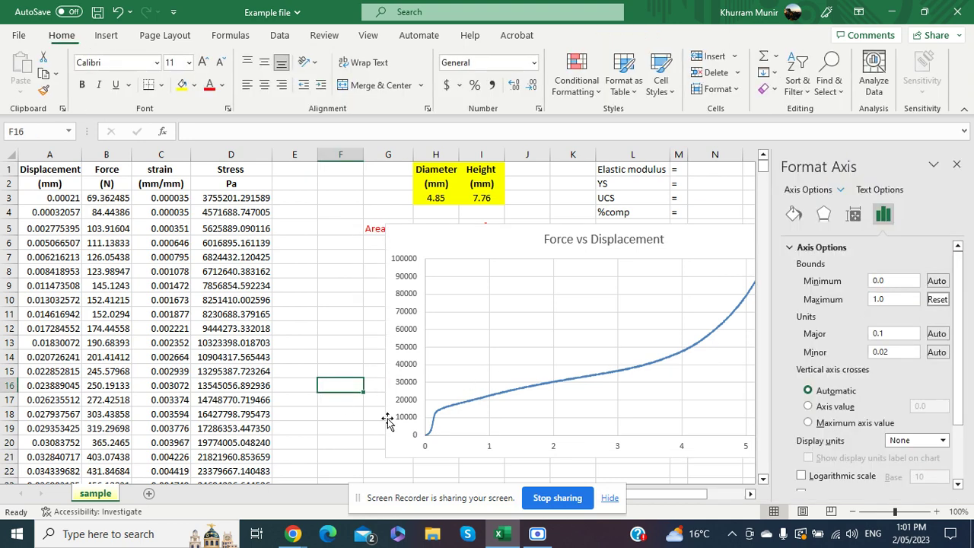
Set the Force vs Displacement chart's vertical axis maximum to 20000 and close the axis formatting options
left_click(405, 424)
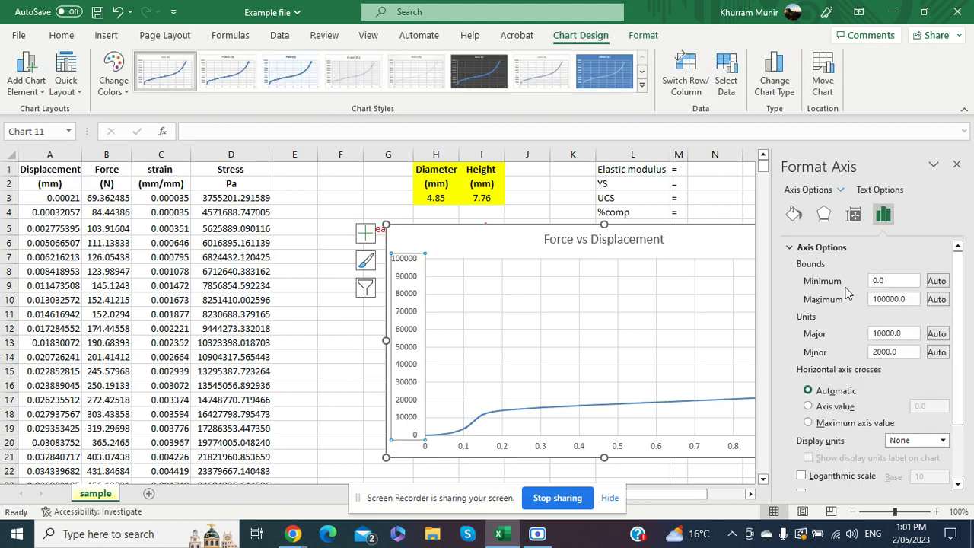
double_click(906, 299)
type("2000")
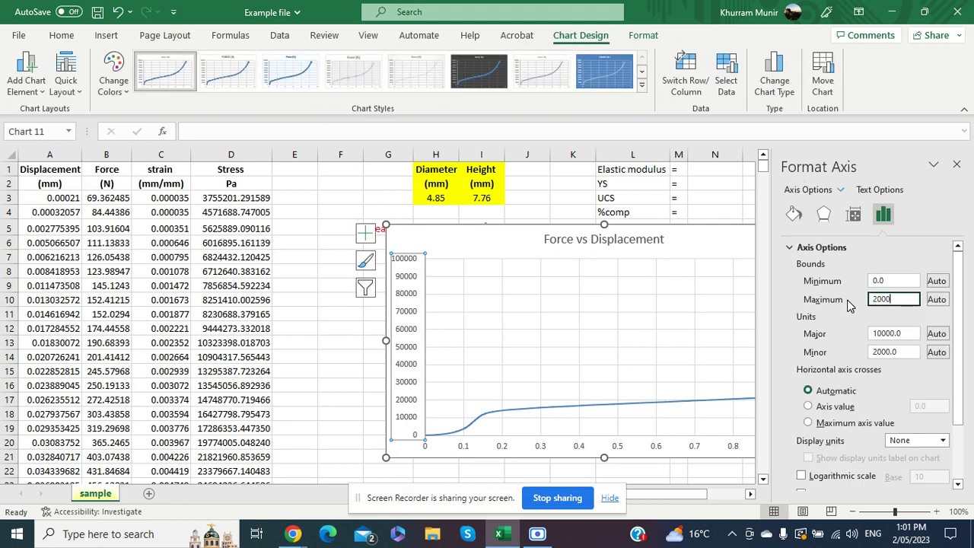
type("0")
left_click(337, 344)
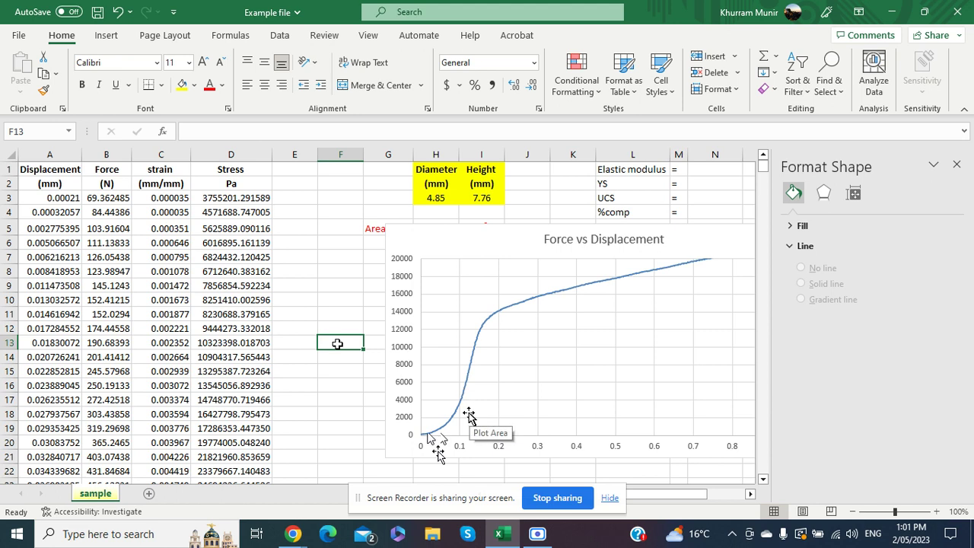
left_click(956, 164)
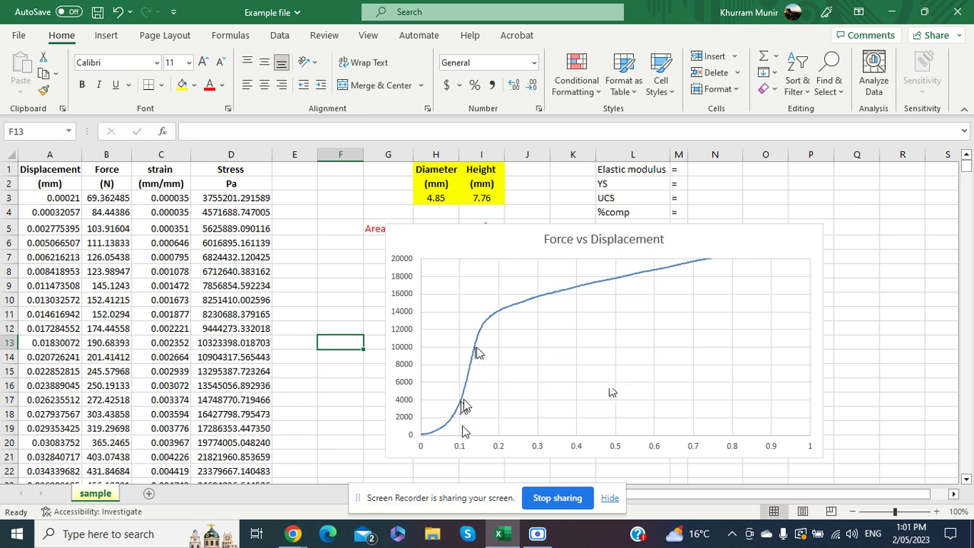
Find highlighted row 74 in the data to check its force value for the start of the curve's linear region
left_click(106, 371)
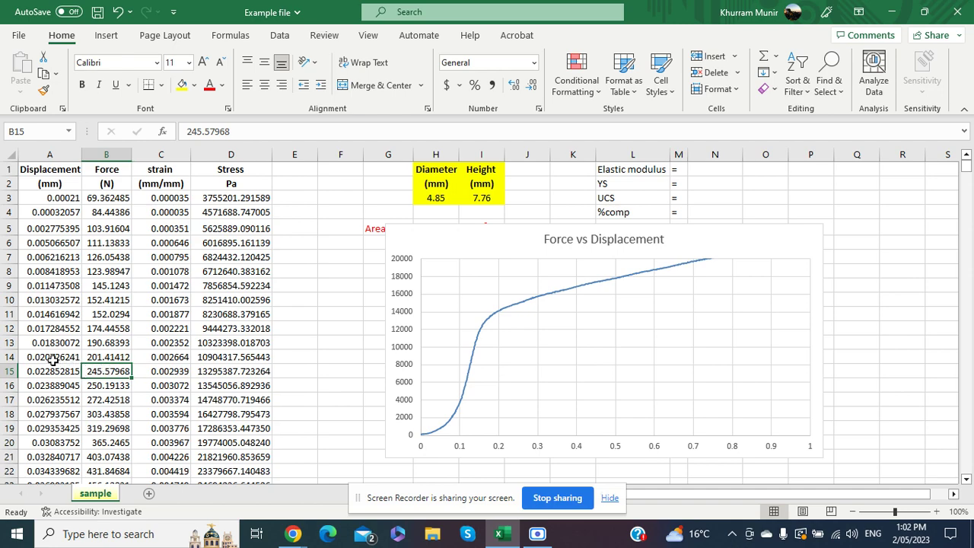
left_click(21, 357)
left_click(106, 212)
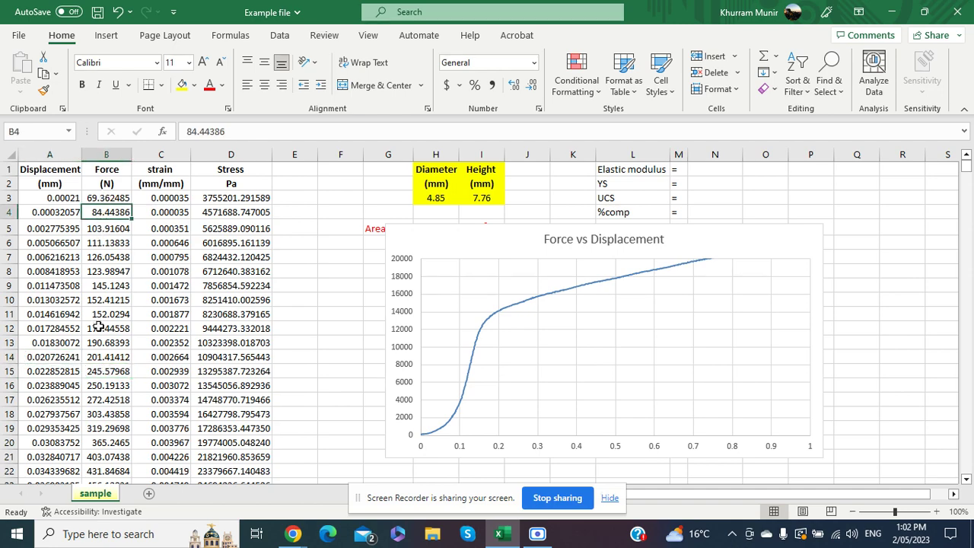
left_click(102, 328)
scroll(111, 373, "down", 1)
scroll(111, 373, "down", 20)
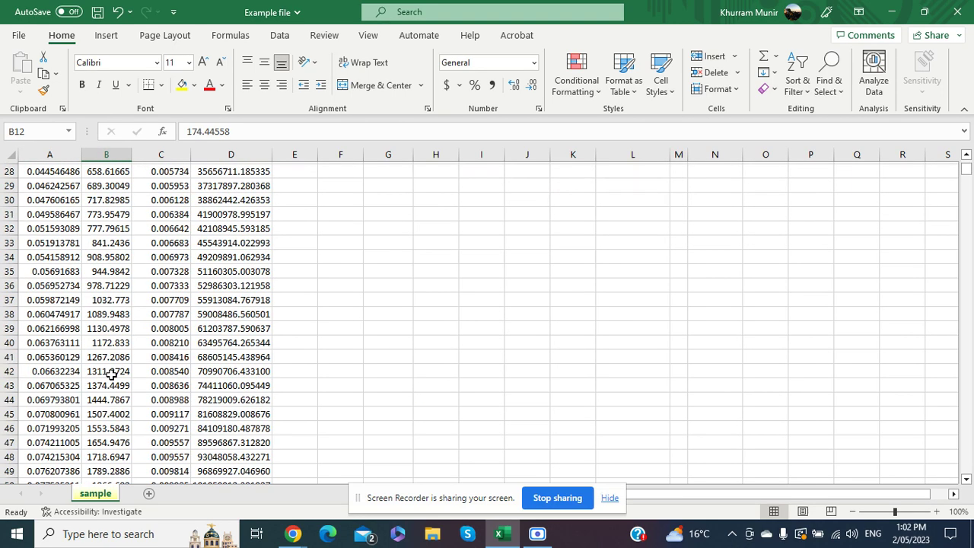
left_click(6, 314)
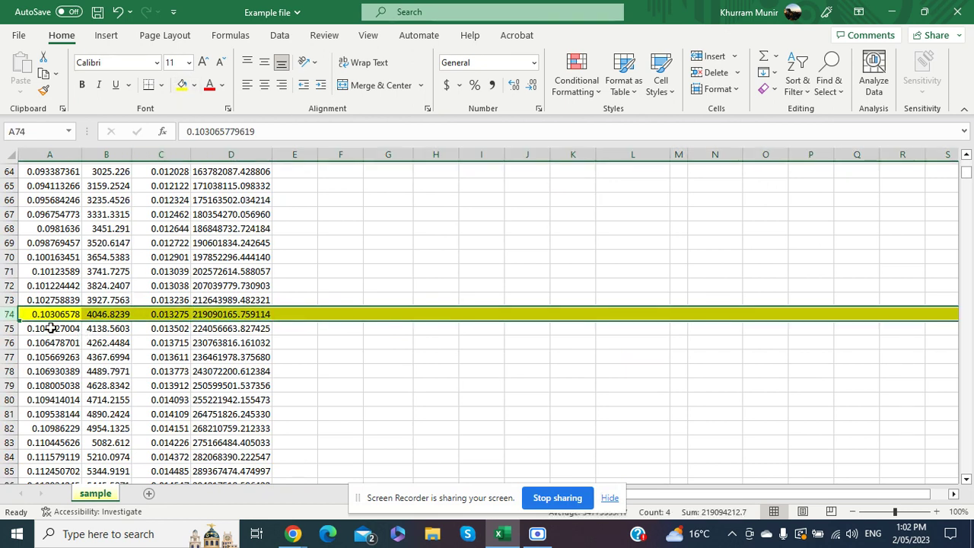
left_click(96, 315)
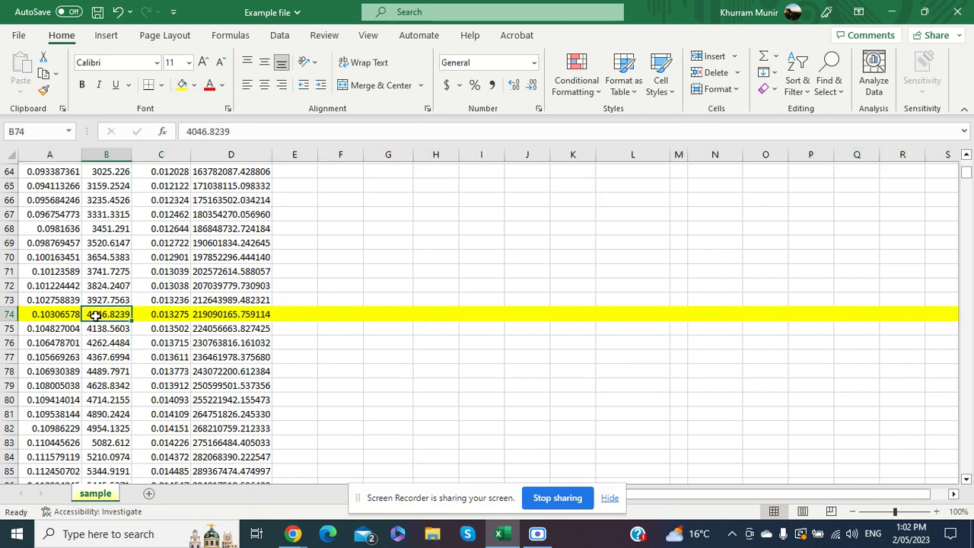
Find highlighted row 122 for the end of the linear region, compare it with row 74, and return to the chart
scroll(121, 343, "down", 11)
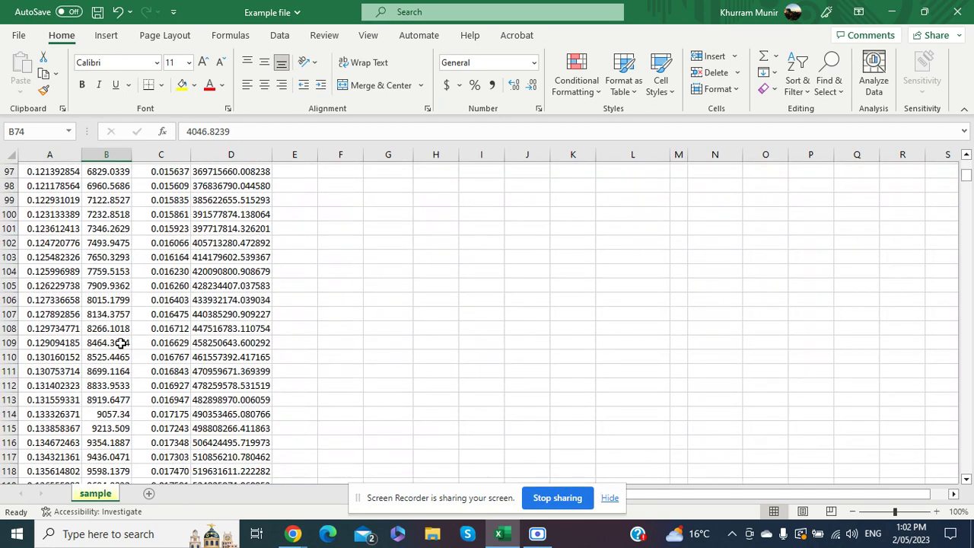
scroll(121, 343, "down", 3)
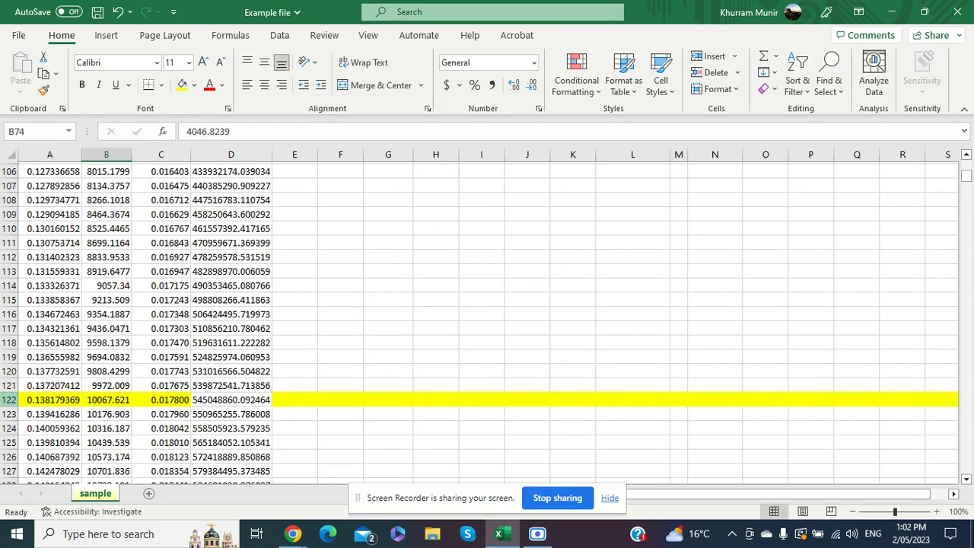
left_click(6, 399)
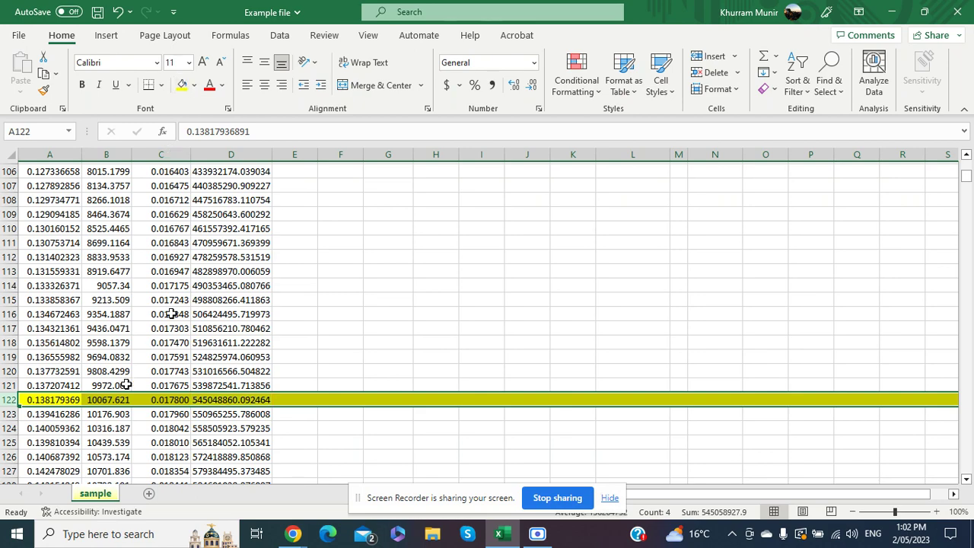
scroll(112, 388, "up", 4)
scroll(113, 389, "up", 9)
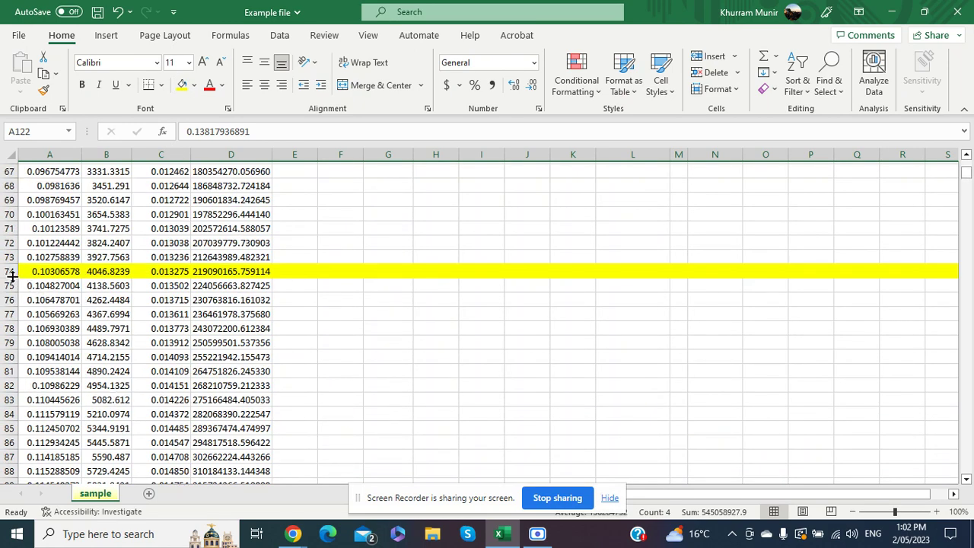
scroll(45, 346, "down", 15)
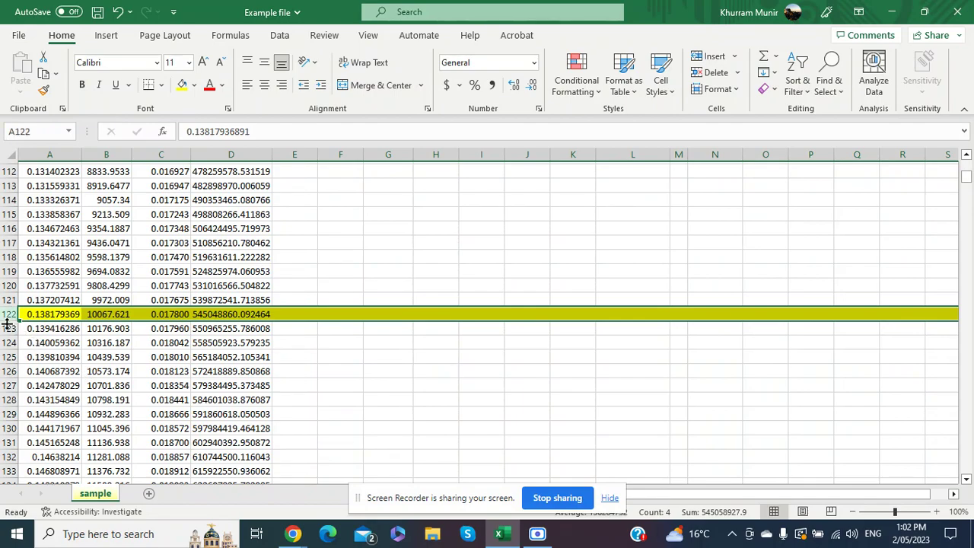
scroll(277, 354, "up", 12)
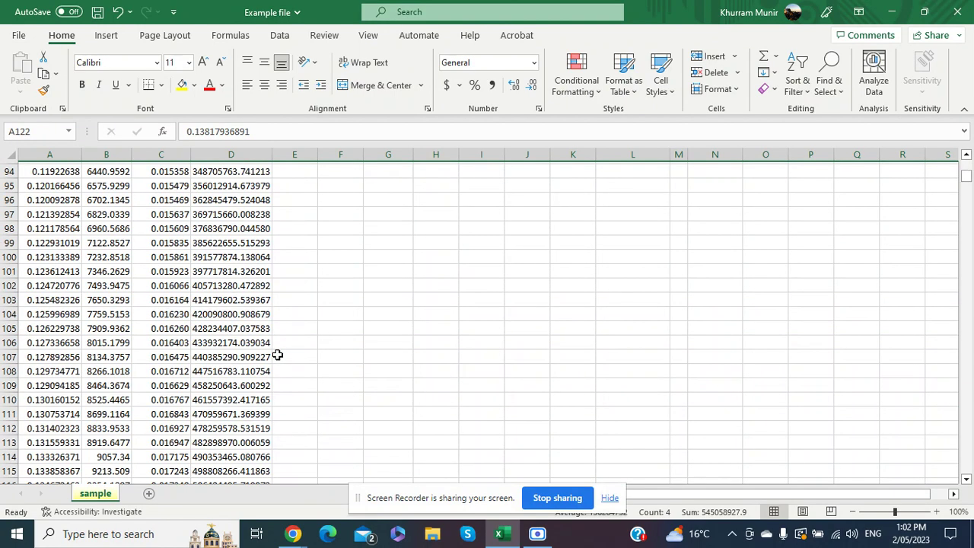
scroll(279, 355, "up", 20)
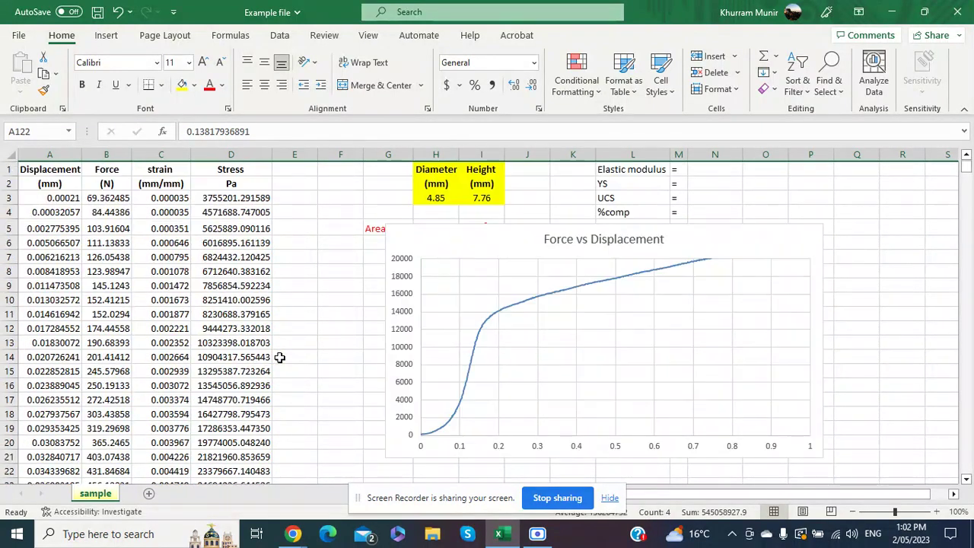
Reset the maximum bounds of the Force vs Displacement chart's horizontal and vertical axes to automatic
left_click_drag(411, 241, 508, 284)
left_click_drag(571, 317, 448, 264)
double_click(556, 439)
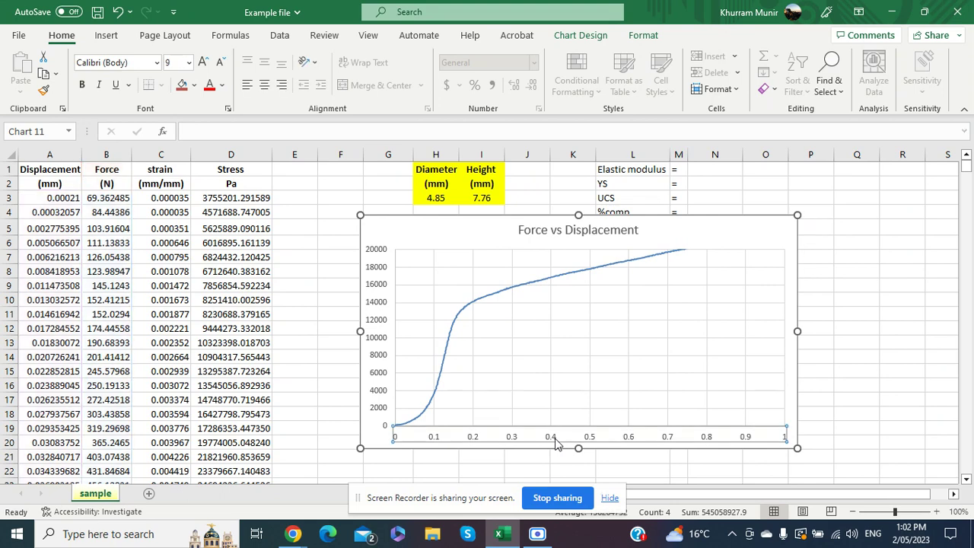
left_click(886, 299)
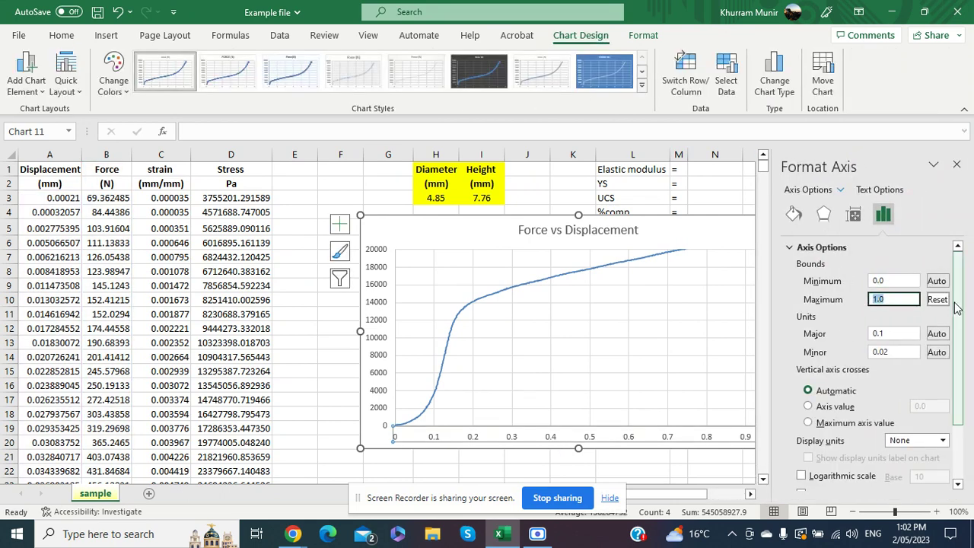
left_click(937, 299)
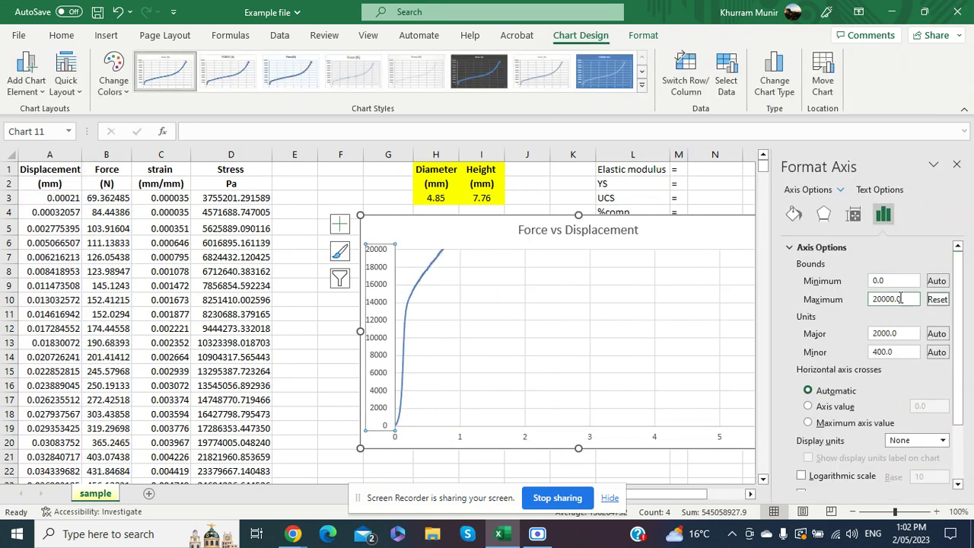
left_click(942, 300)
left_click(319, 387)
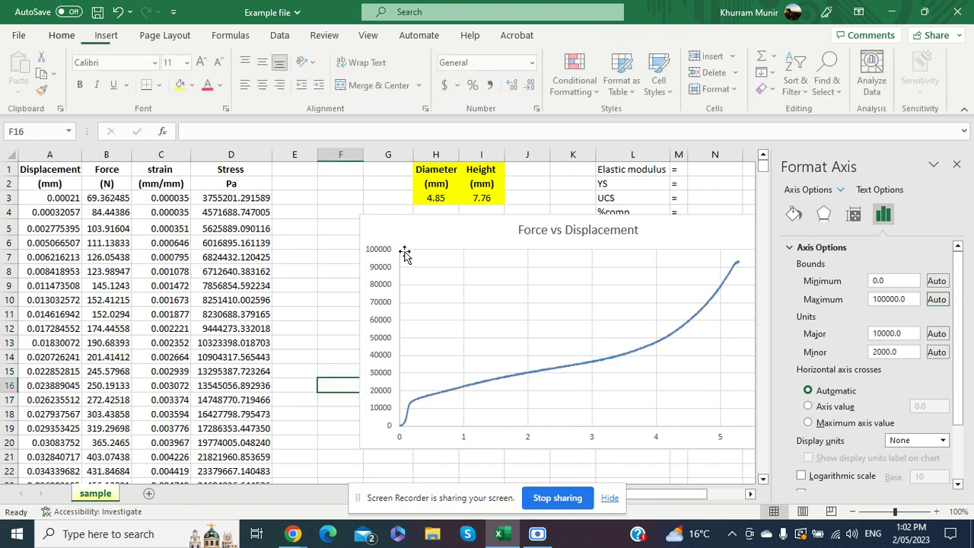
Move the Force vs Displacement chart below the result labels, clear of the area data, and close the axis formatting options
left_click_drag(398, 228, 663, 242)
left_click(957, 164)
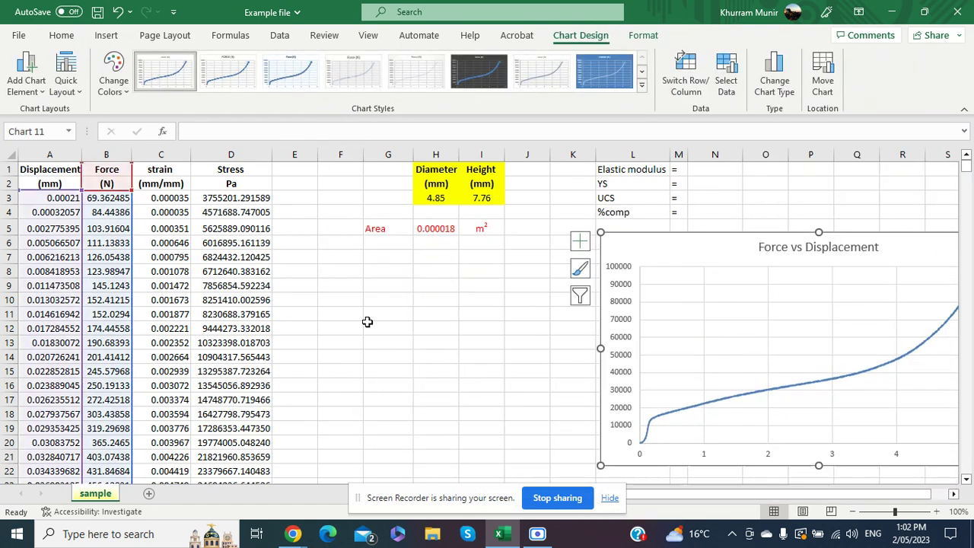
left_click_drag(388, 328, 340, 328)
Plot the strain and stress columns as a scatter chart with smooth lines and enlarge the chart
left_click_drag(241, 154, 161, 154)
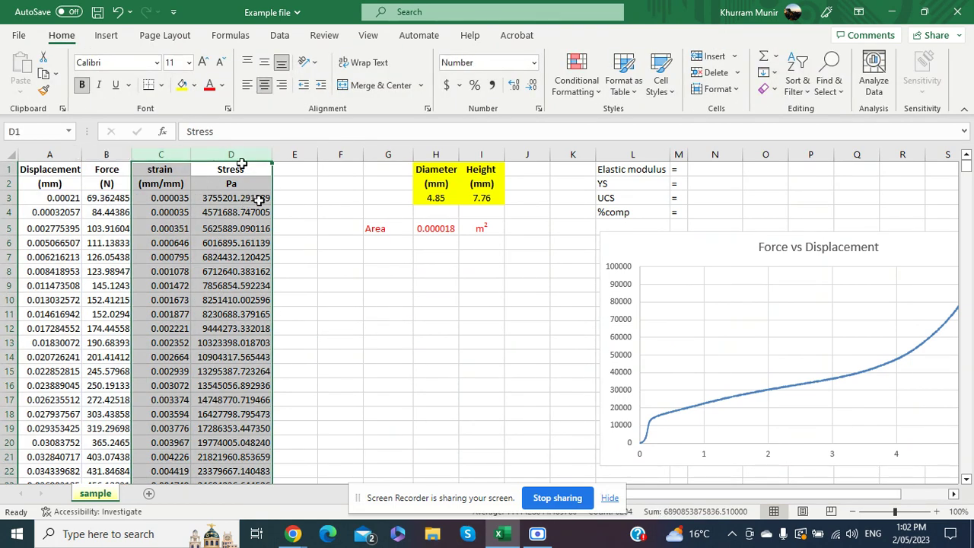
left_click(106, 36)
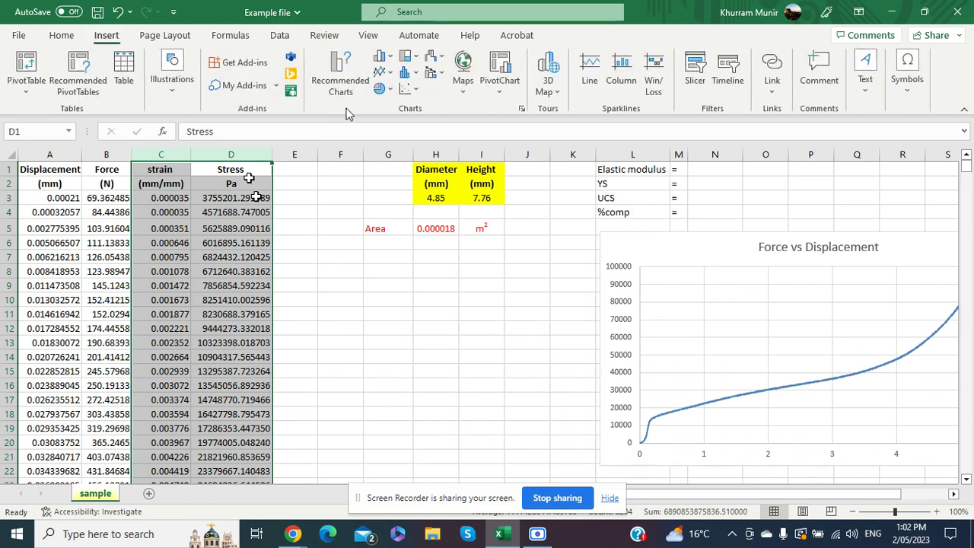
left_click(406, 89)
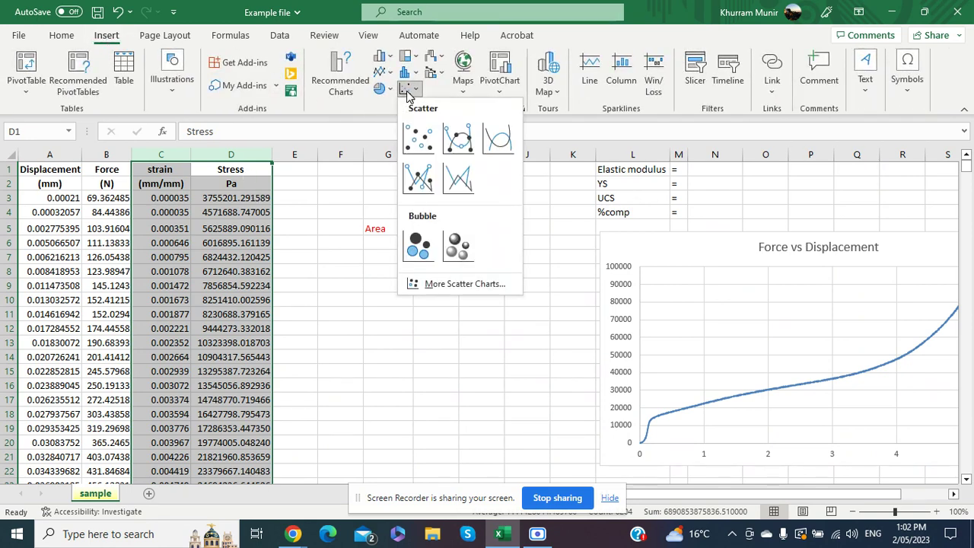
left_click(499, 139)
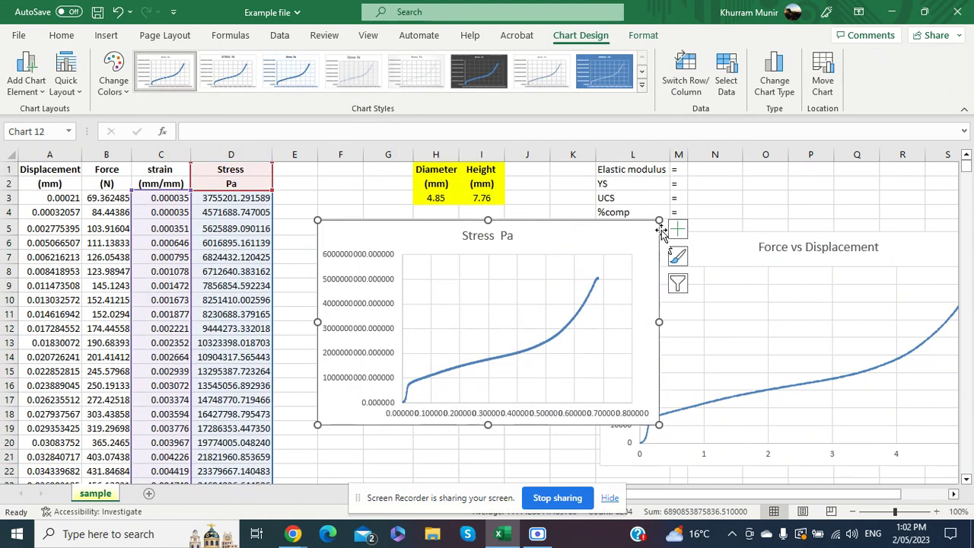
left_click_drag(659, 221, 703, 207)
Change the new chart's title to "Stress vs strain", removing the "Pa" unit
left_click(518, 223)
left_click(520, 223)
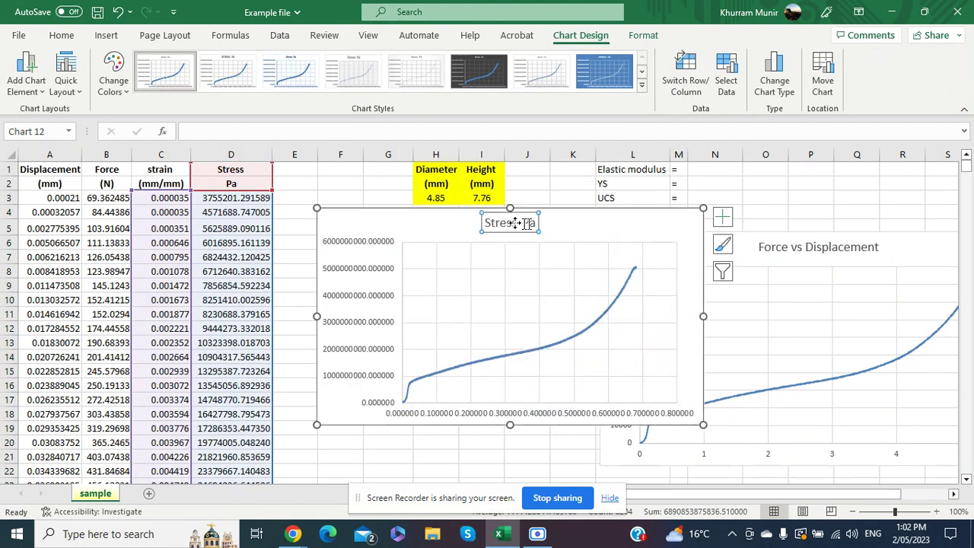
type("vs strain")
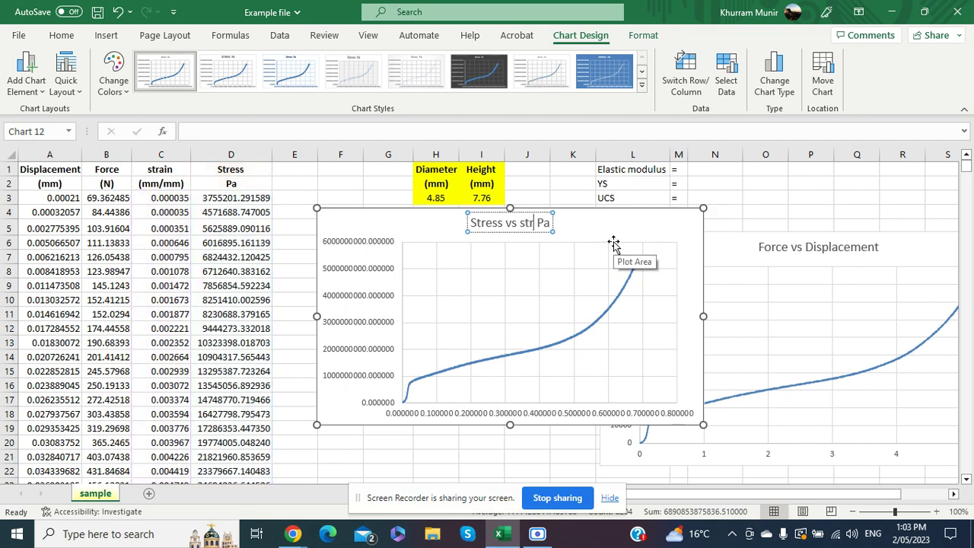
key("Delete")
key("Delete")
left_click(388, 456)
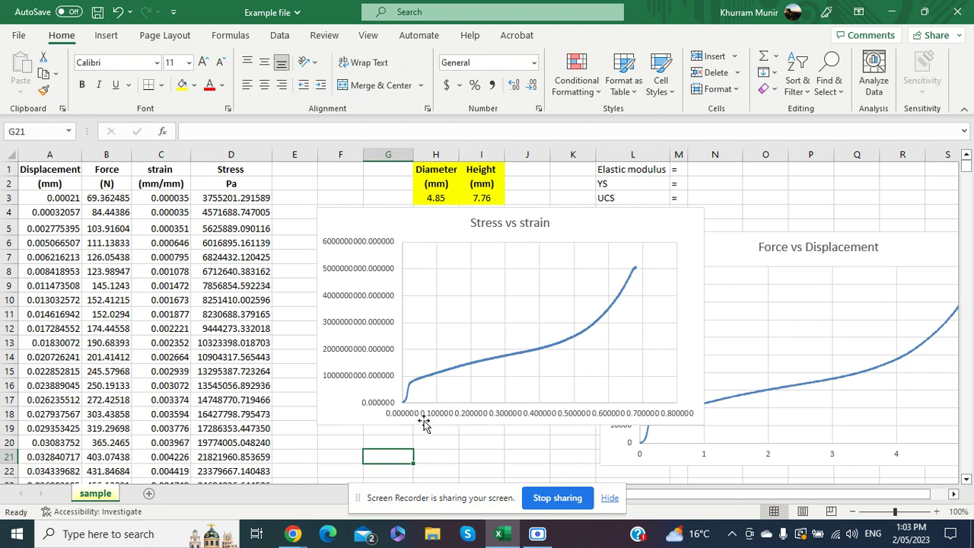
Set the number format of the Stress vs strain chart's horizontal axis to 2 decimal places
double_click(422, 417)
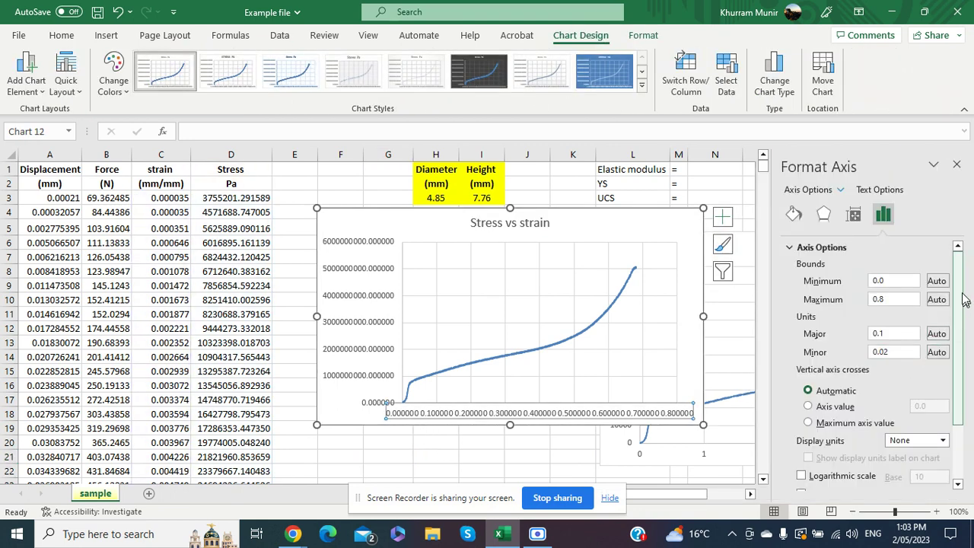
scroll(965, 299, "down", 3)
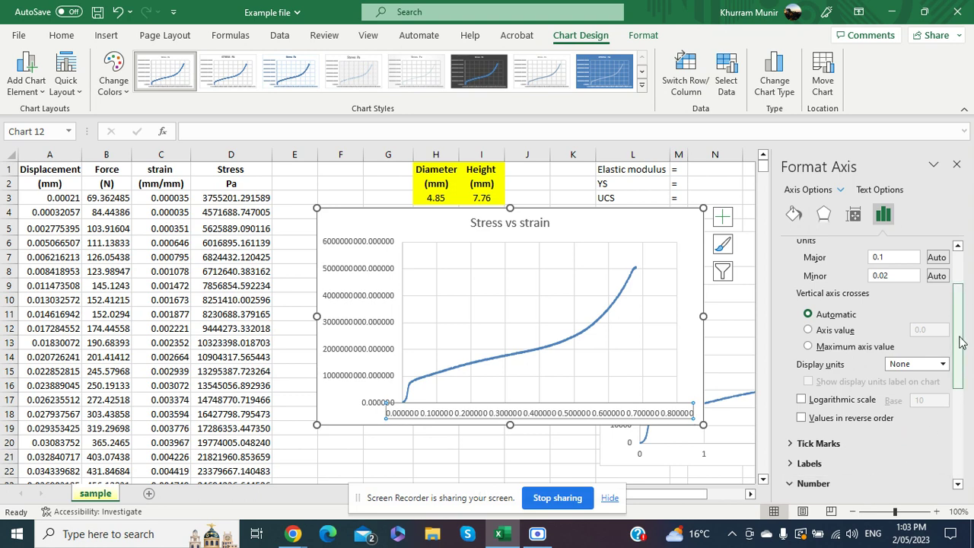
scroll(964, 343, "down", 3)
left_click(873, 324)
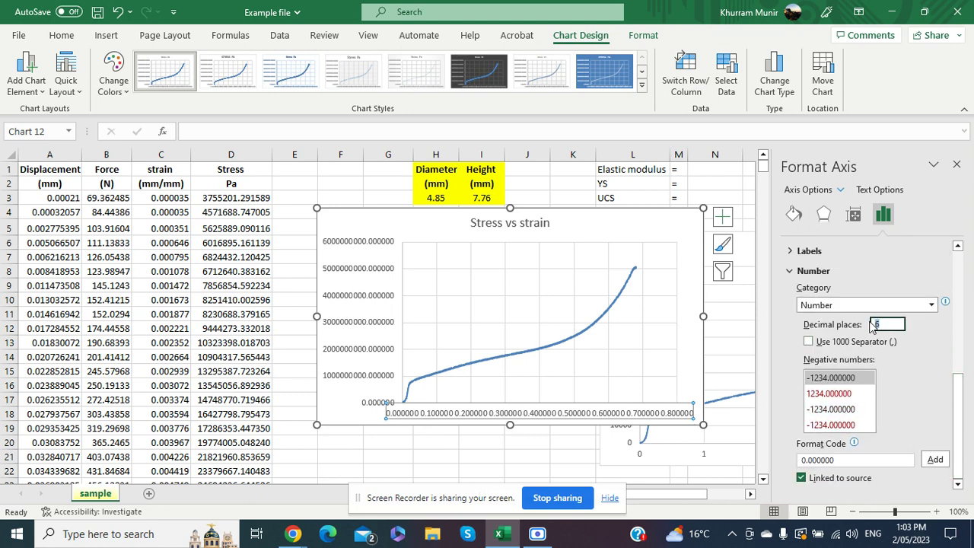
left_click(724, 418)
left_click(505, 451)
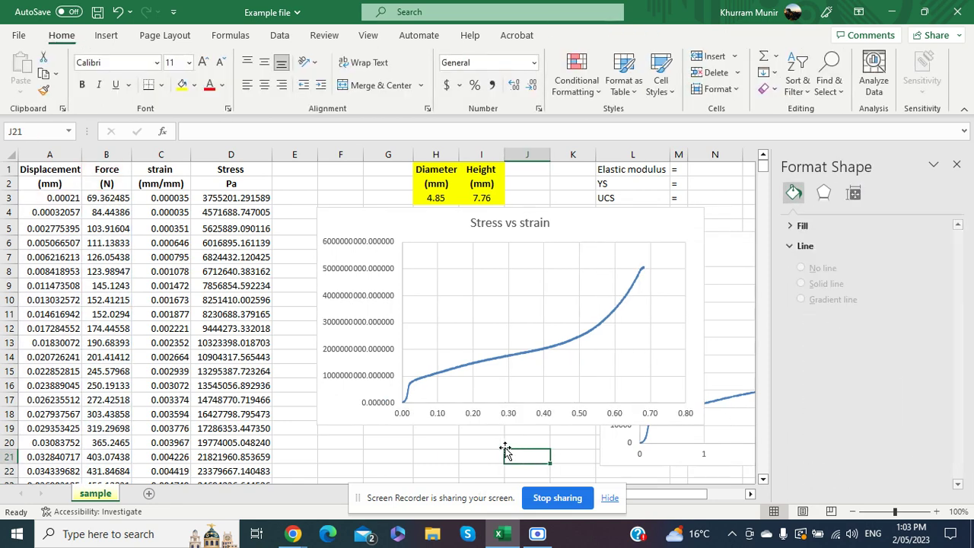
Set the number format of the Stress vs strain chart's vertical axis to 0 decimal places
left_click(356, 266)
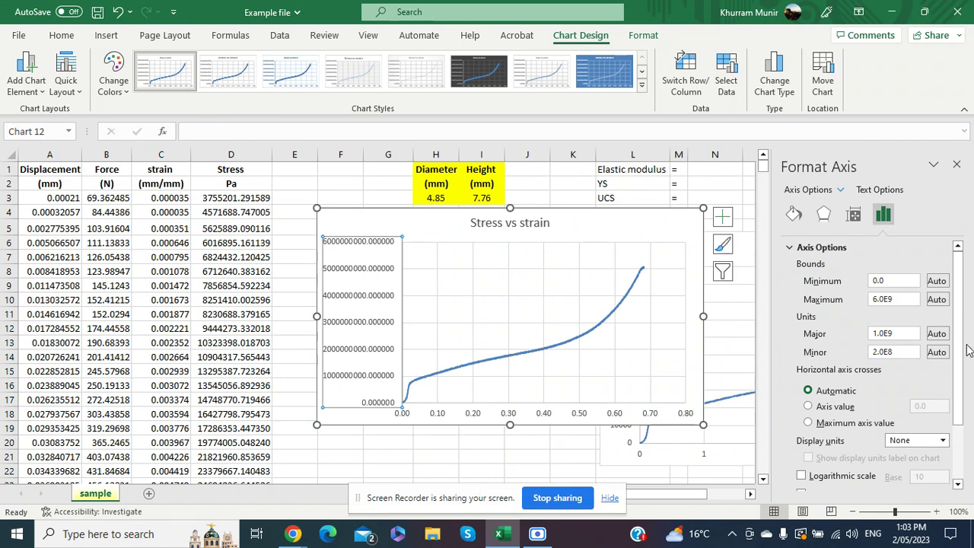
left_click_drag(963, 316, 927, 461)
left_click(832, 482)
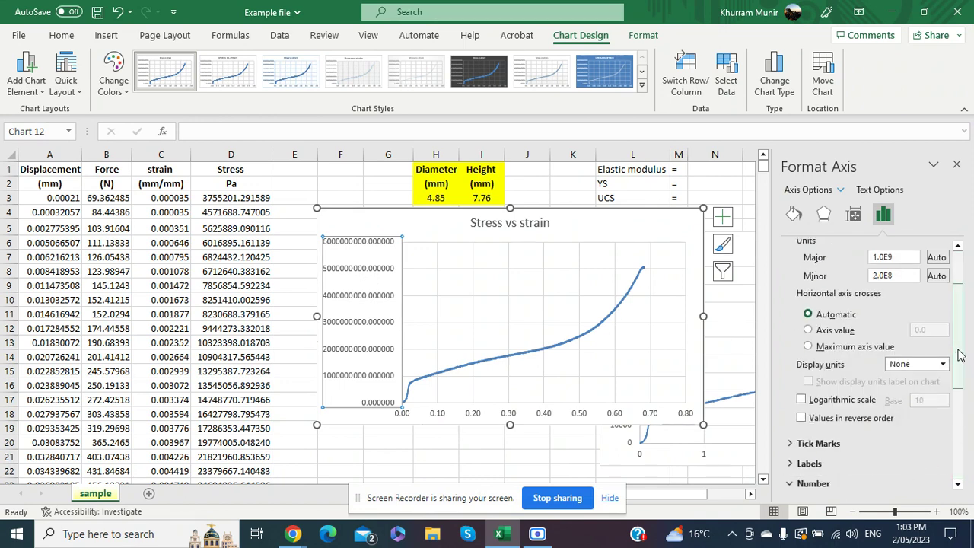
left_click(885, 324)
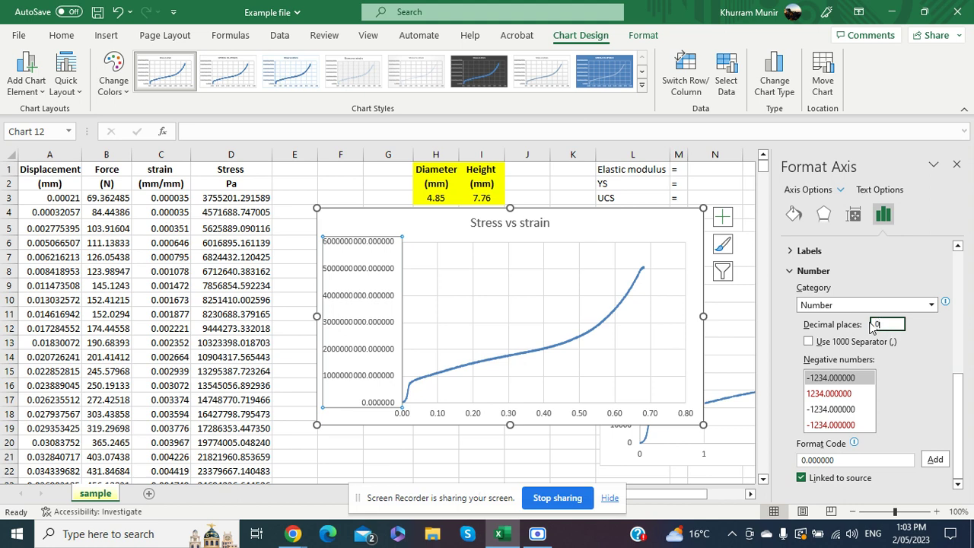
Set the vertical stress axis's display units to Millions and delete the "Millions" label from the chart
left_click_drag(954, 423, 962, 344)
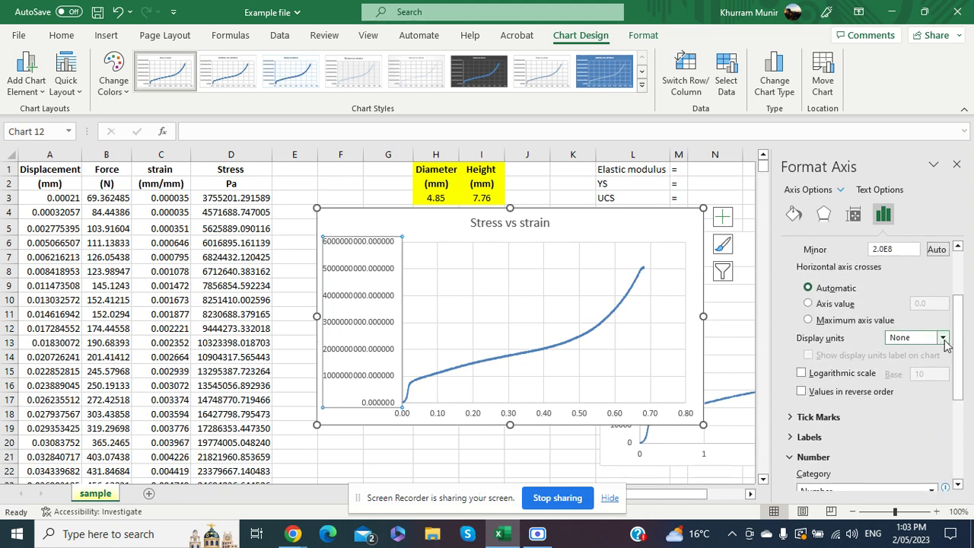
left_click(943, 337)
left_click(902, 420)
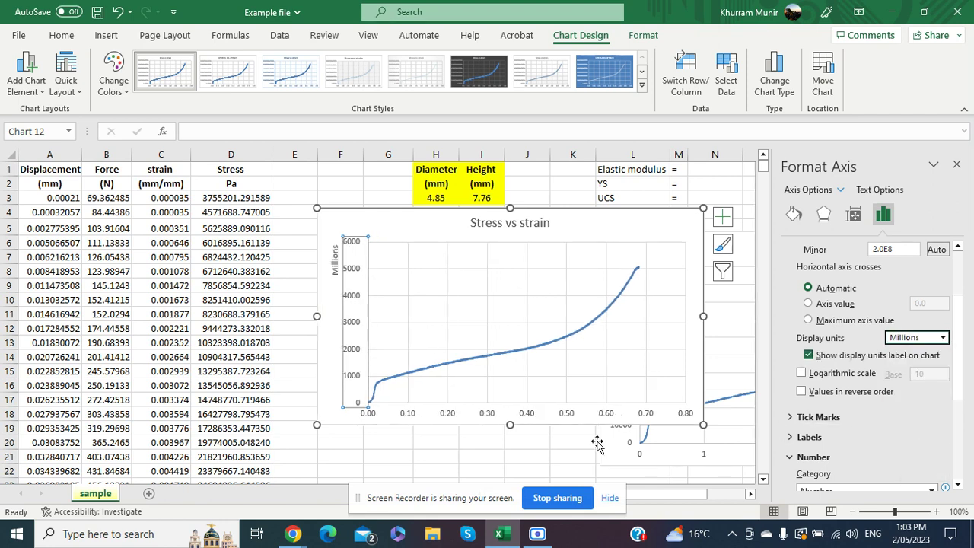
left_click(365, 450)
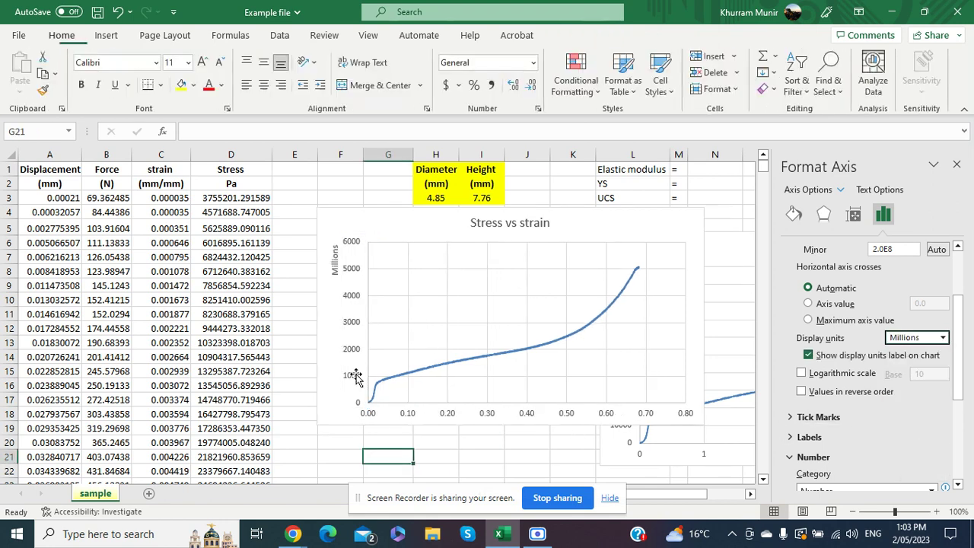
left_click(334, 261)
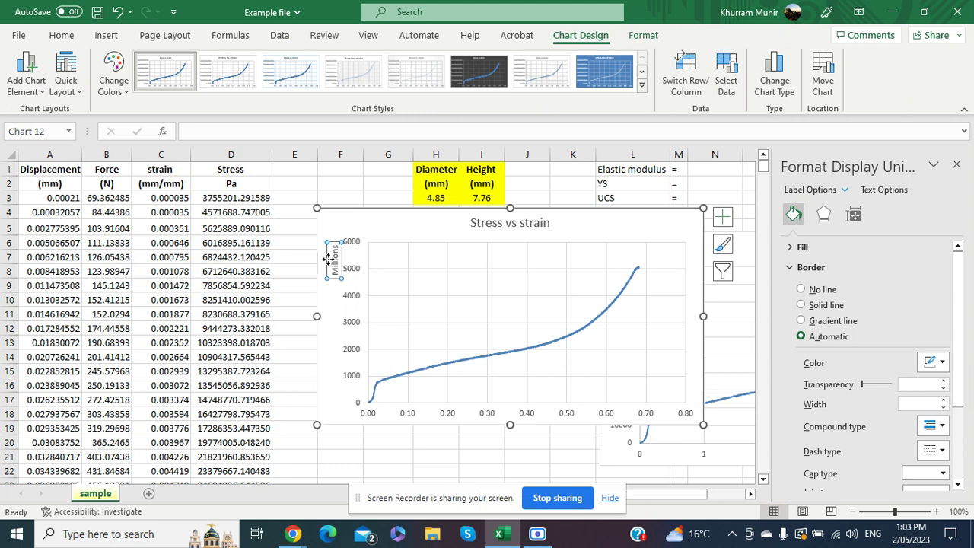
key("Delete")
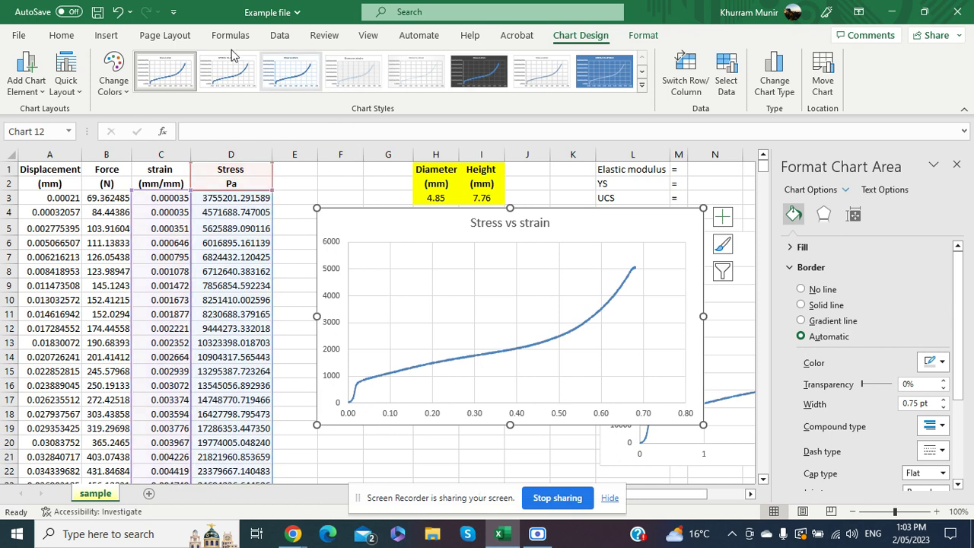
Add a primary horizontal axis title reading "Strain (mm/mm)" to the Stress vs strain chart
left_click(32, 85)
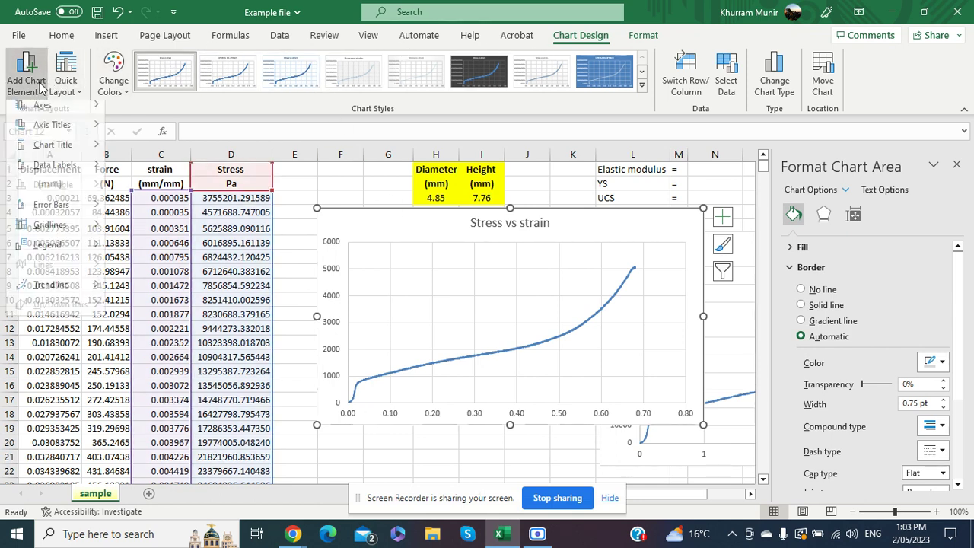
mouse_move(51, 131)
left_click(259, 135)
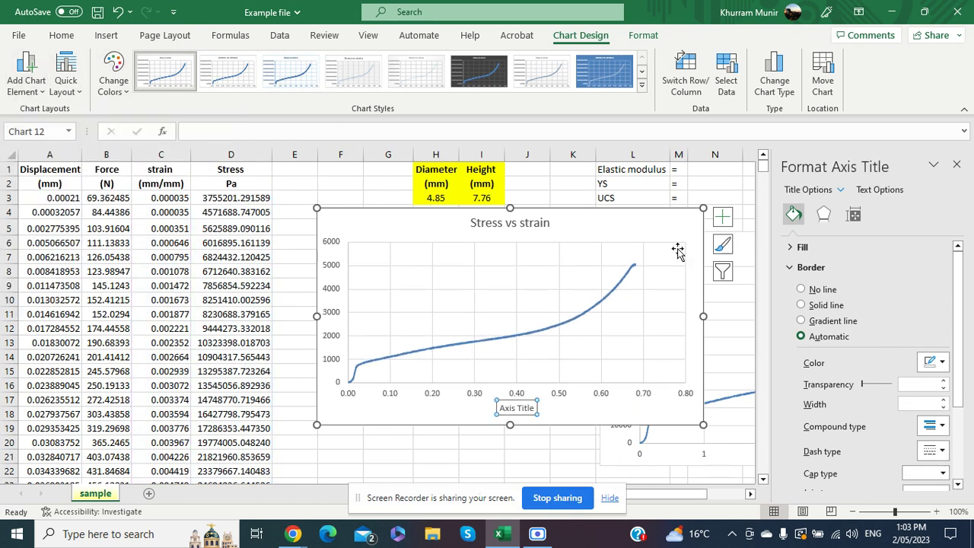
type("Strain (mm/mm")
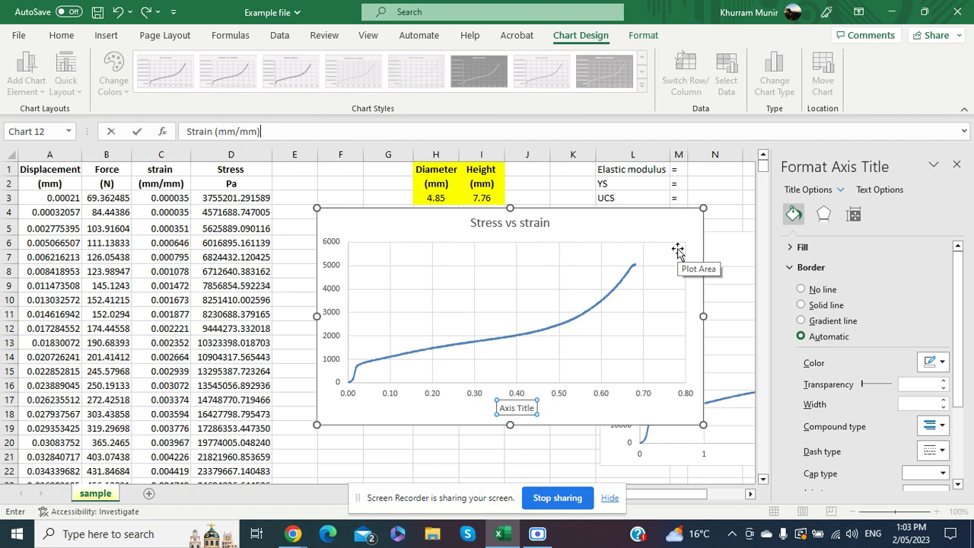
left_click(322, 225)
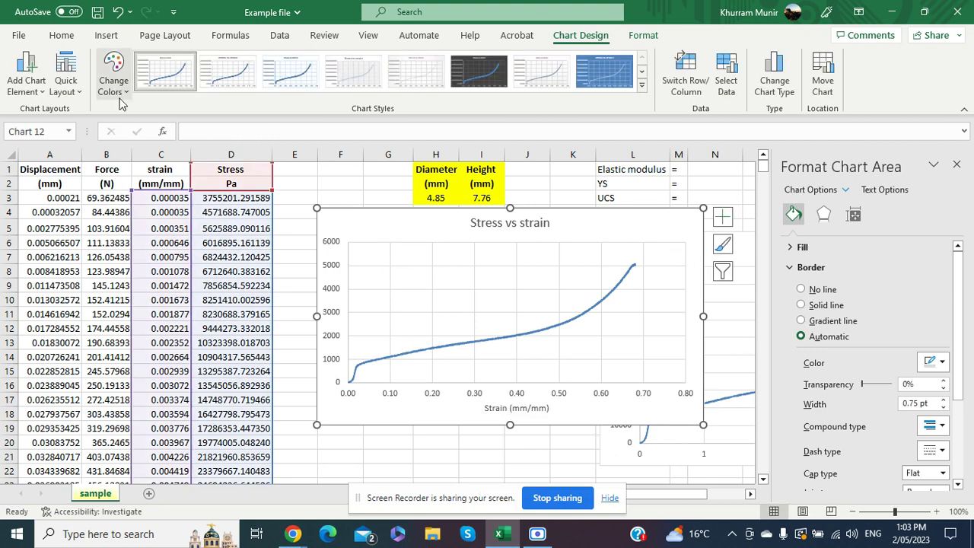
Add a primary vertical axis title reading "Stress (MPa)" to the Stress vs strain chart and close the formatting options
left_click(26, 82)
mouse_move(56, 140)
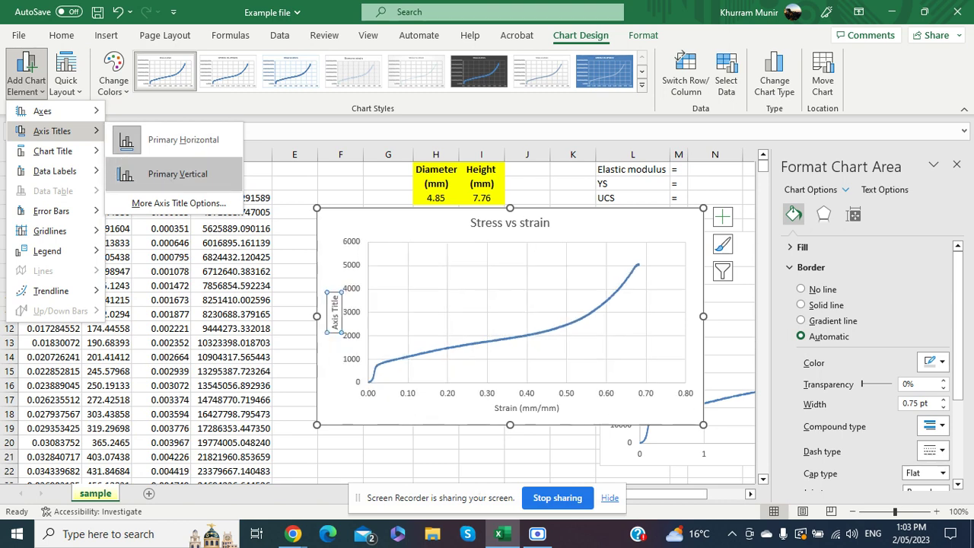
left_click(178, 174)
type("S")
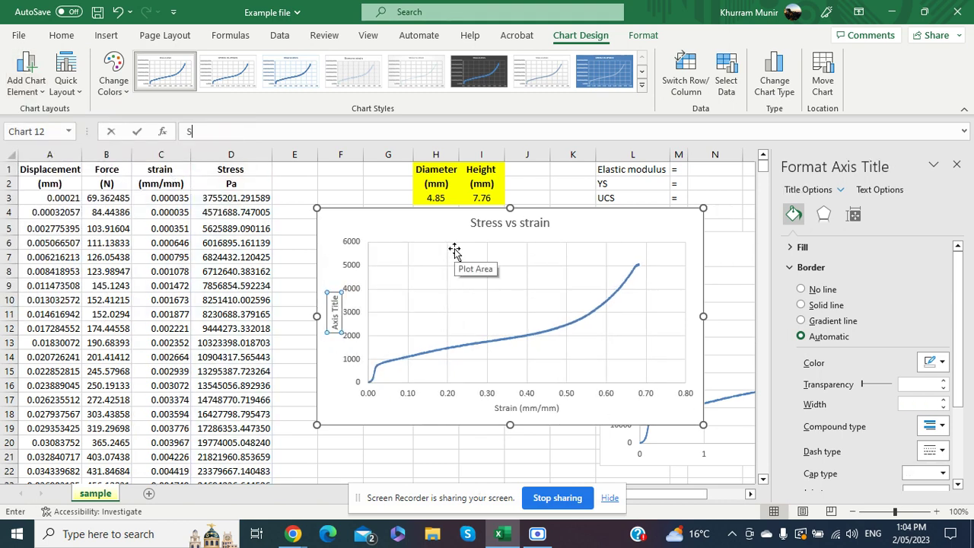
type("tress (MPa")
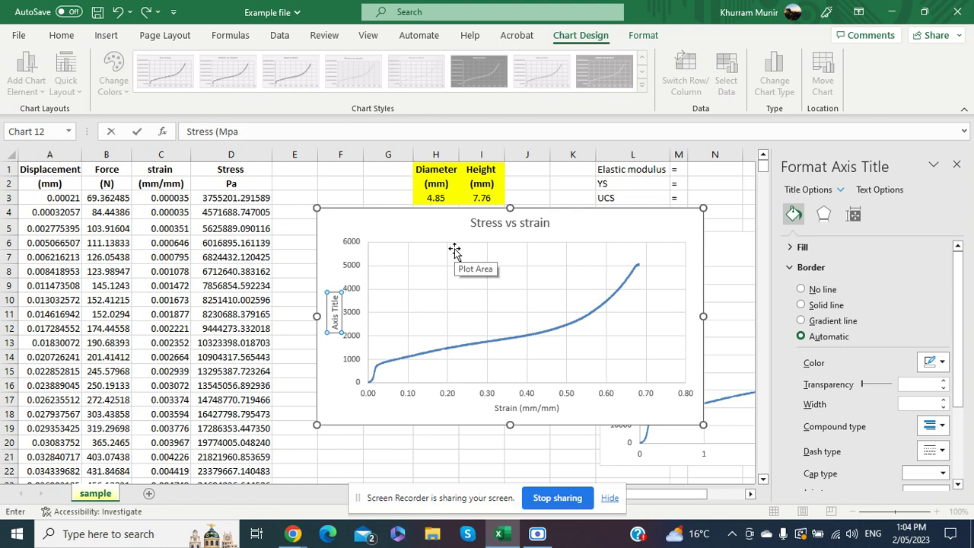
key("Return")
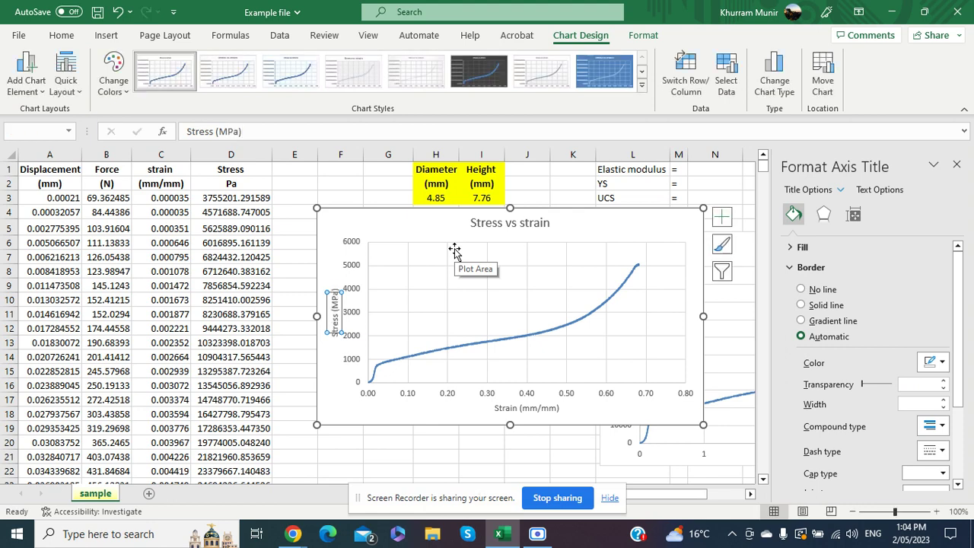
left_click(392, 454)
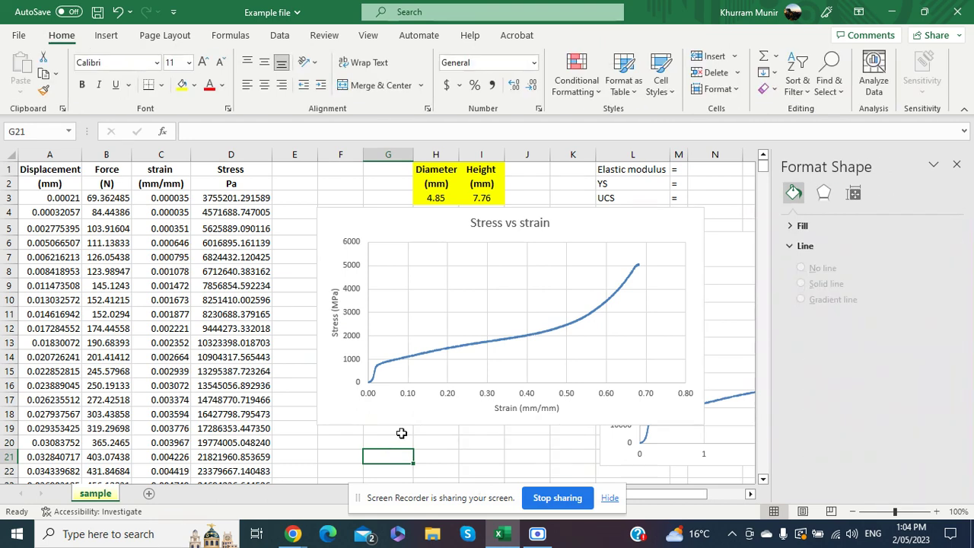
left_click(956, 164)
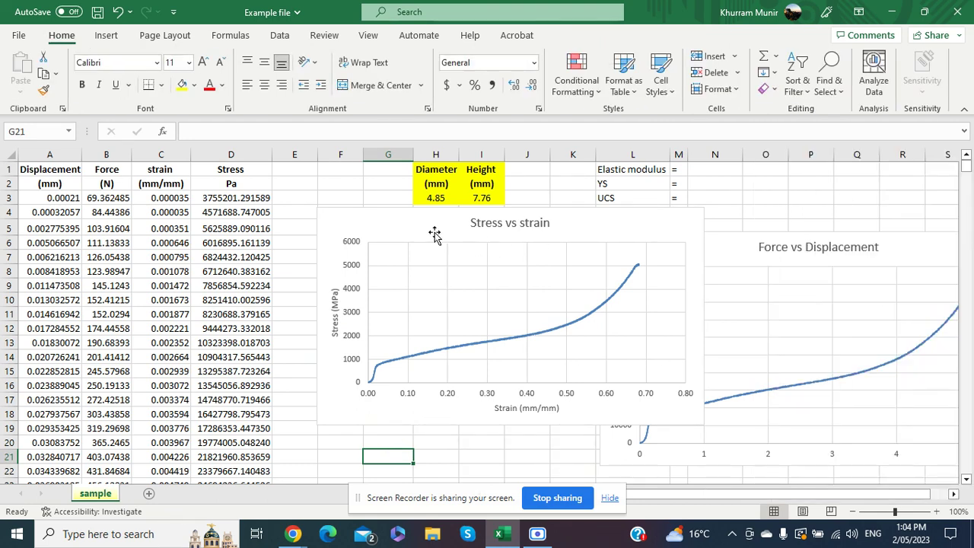
Arrange the charts side by side, with Stress vs strain below the area data and Force vs Displacement to its right
left_click_drag(434, 234, 500, 253)
left_click(870, 254)
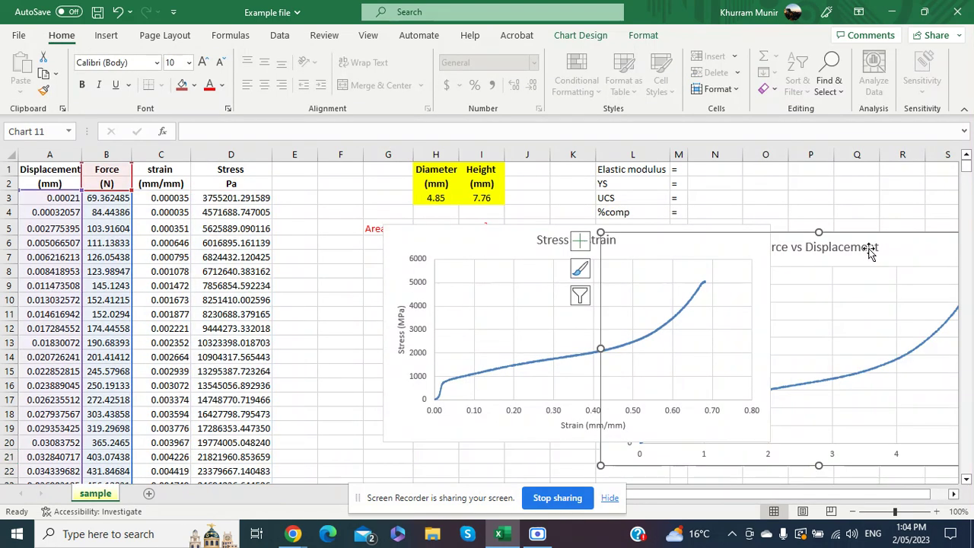
left_click_drag(652, 246, 594, 267)
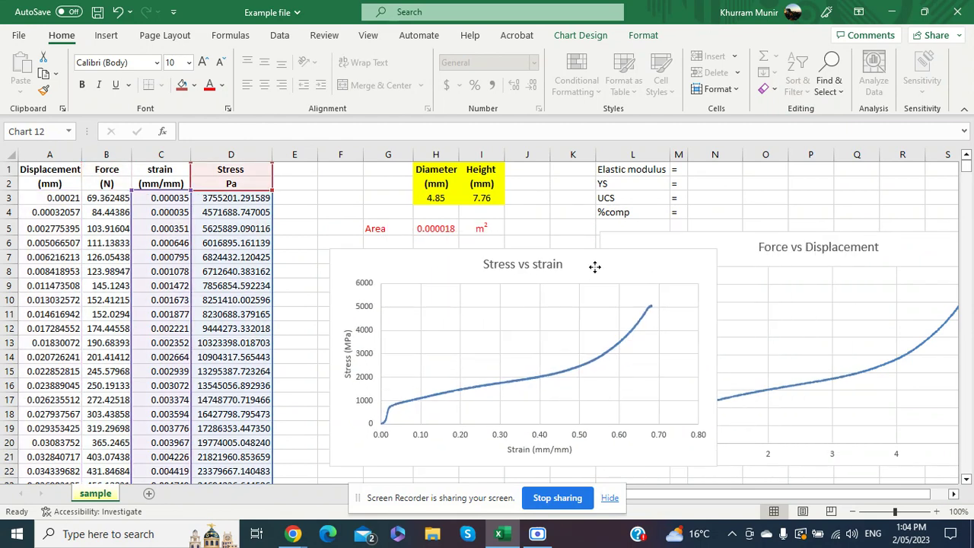
left_click(910, 255)
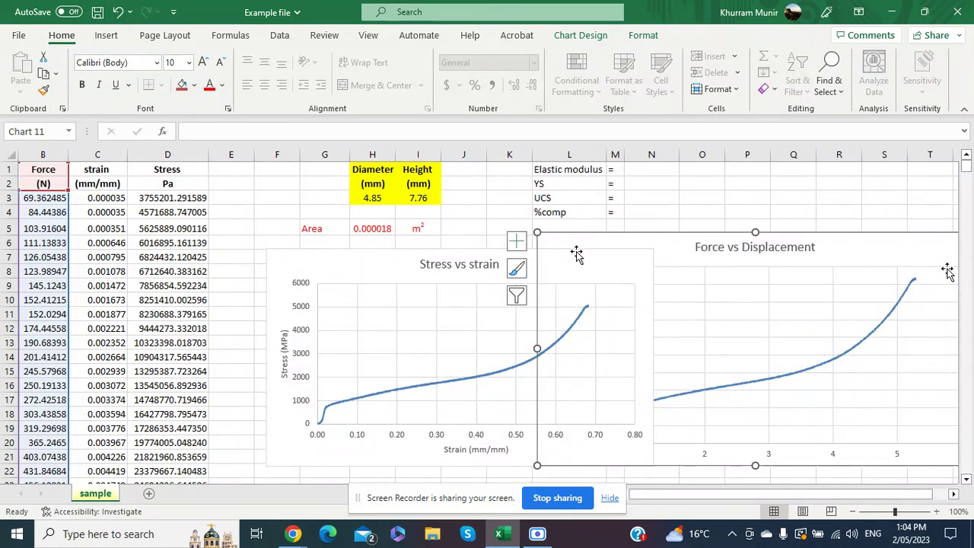
left_click_drag(561, 243, 758, 257)
left_click(372, 283)
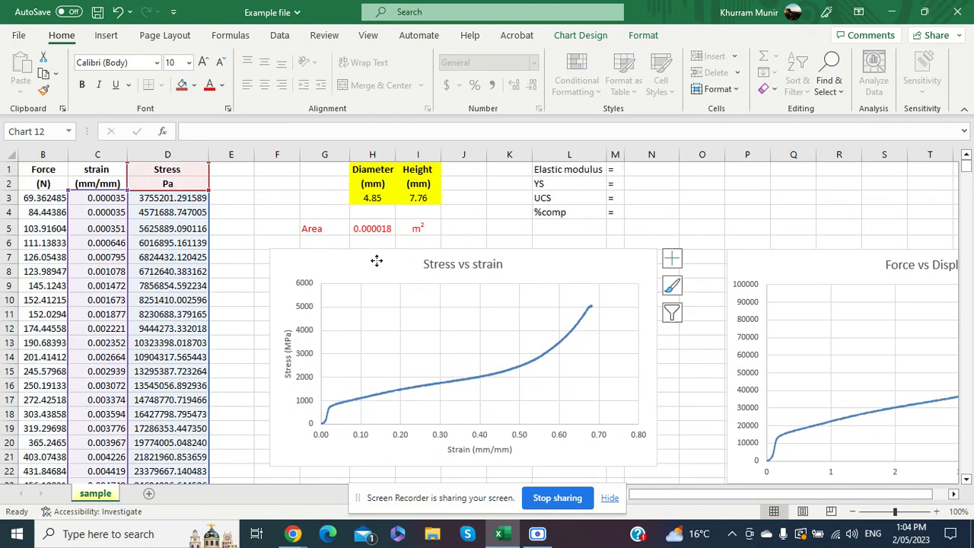
left_click_drag(376, 260, 380, 261)
left_click(659, 226)
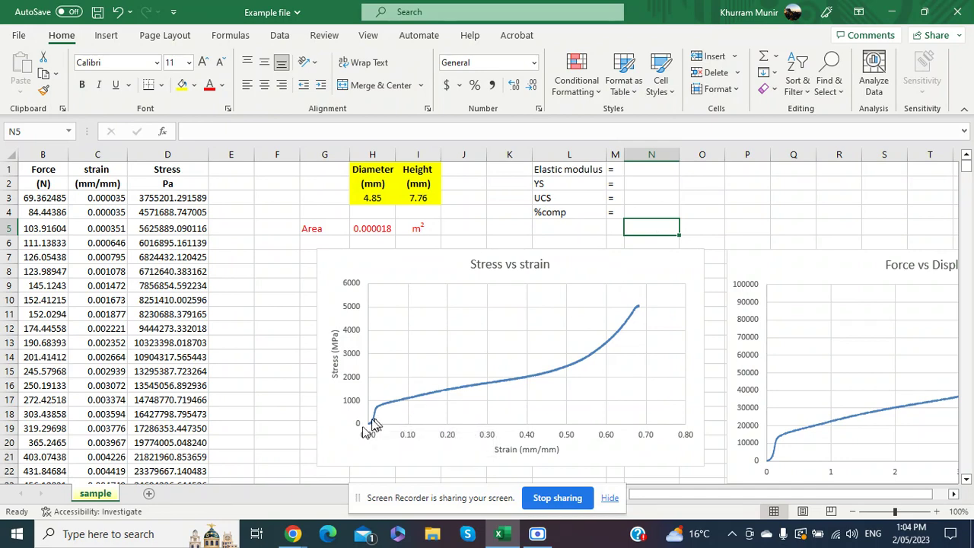
Duplicate the Stress vs strain chart, moving the original to the right and placing the copy below the area data
left_click(362, 271)
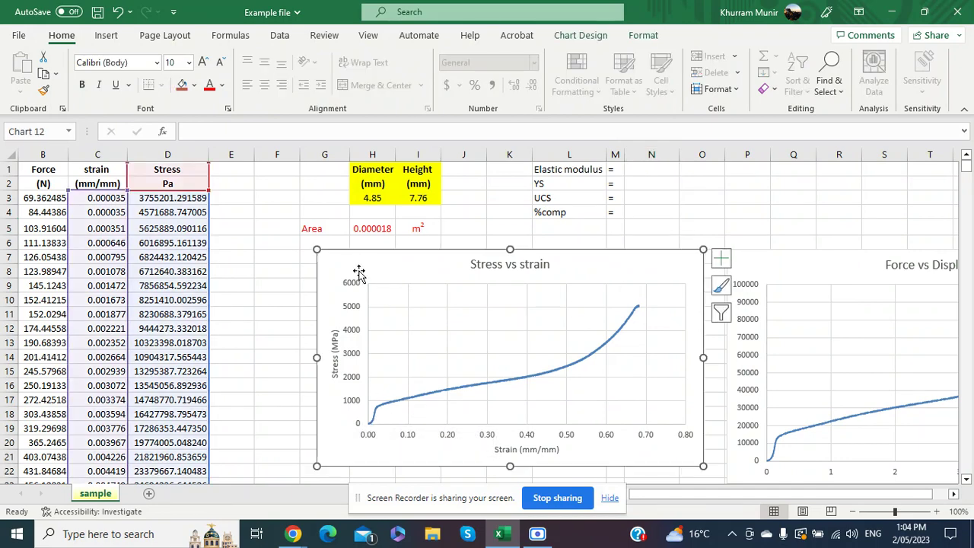
left_click_drag(349, 265, 428, 254)
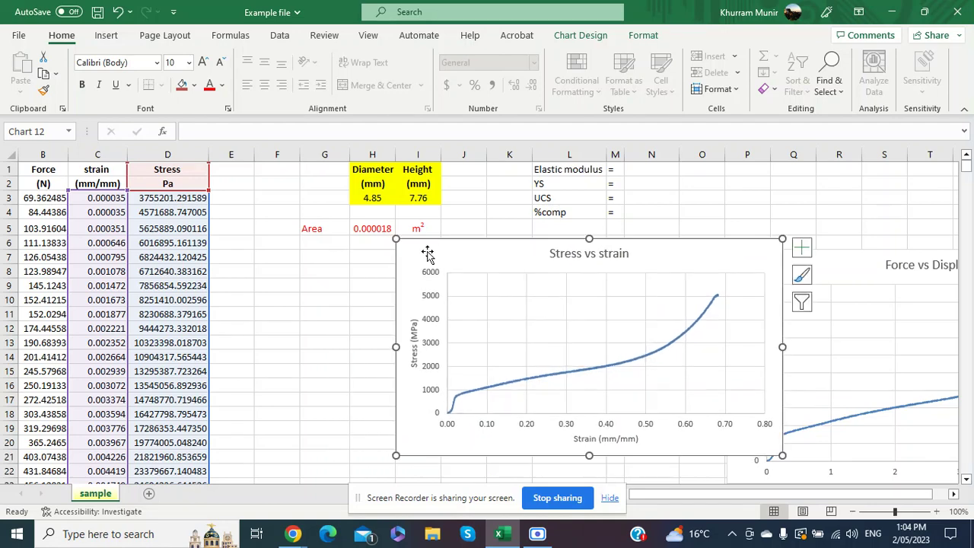
key("ctrl+c")
left_click(280, 344)
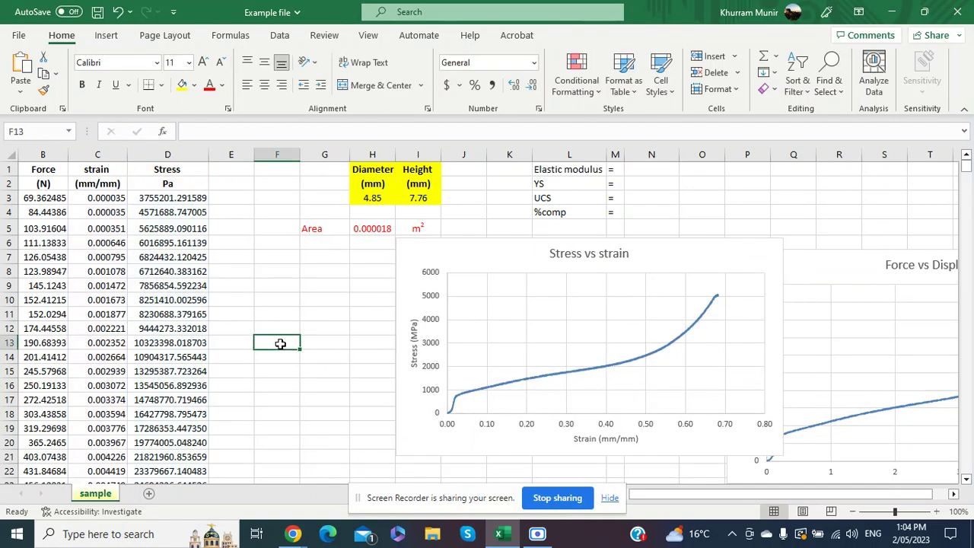
key("ctrl+v")
left_click_drag(435, 272, 701, 281)
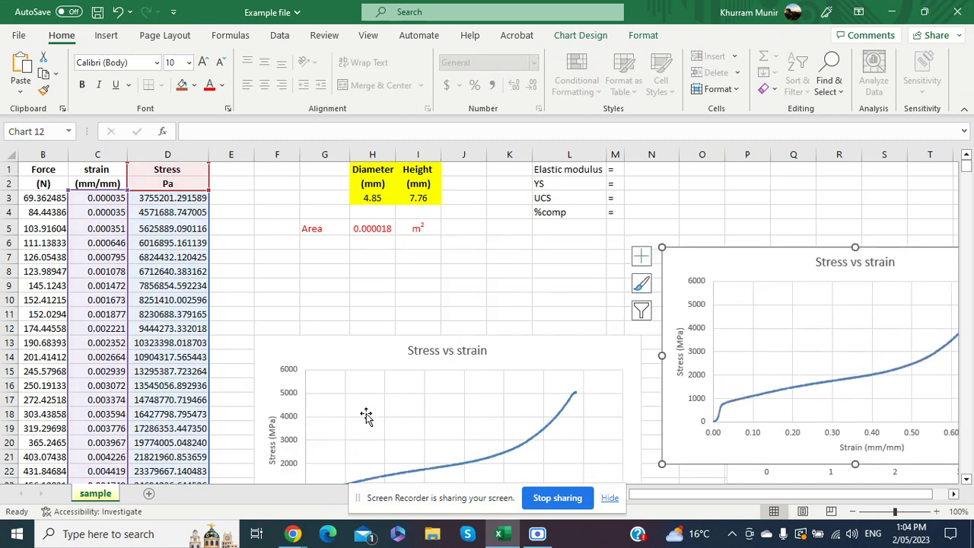
left_click_drag(350, 352, 368, 269)
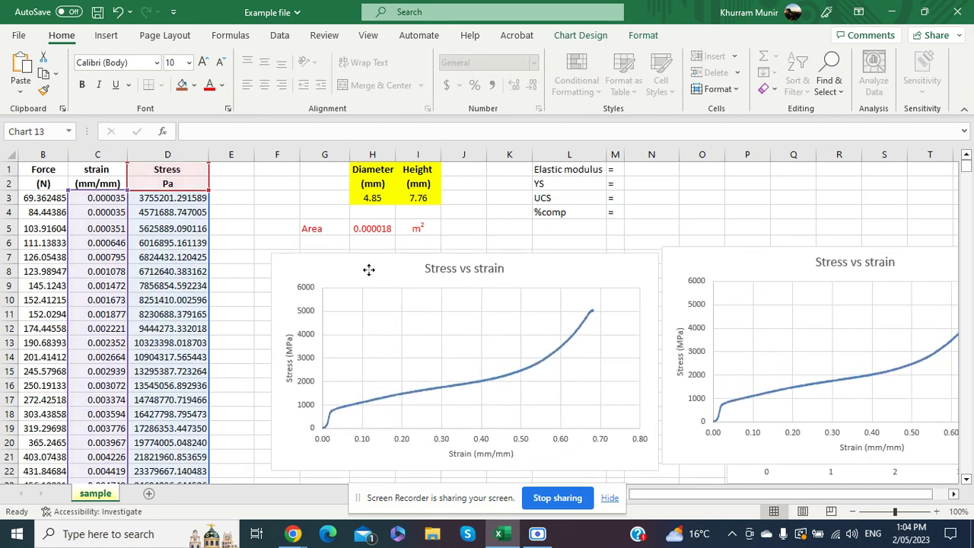
right_click(374, 327)
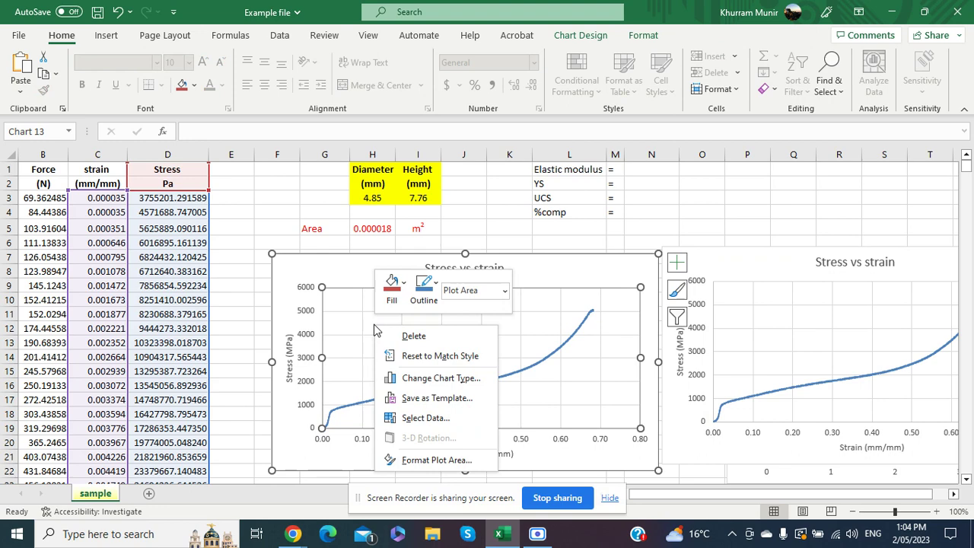
left_click(424, 418)
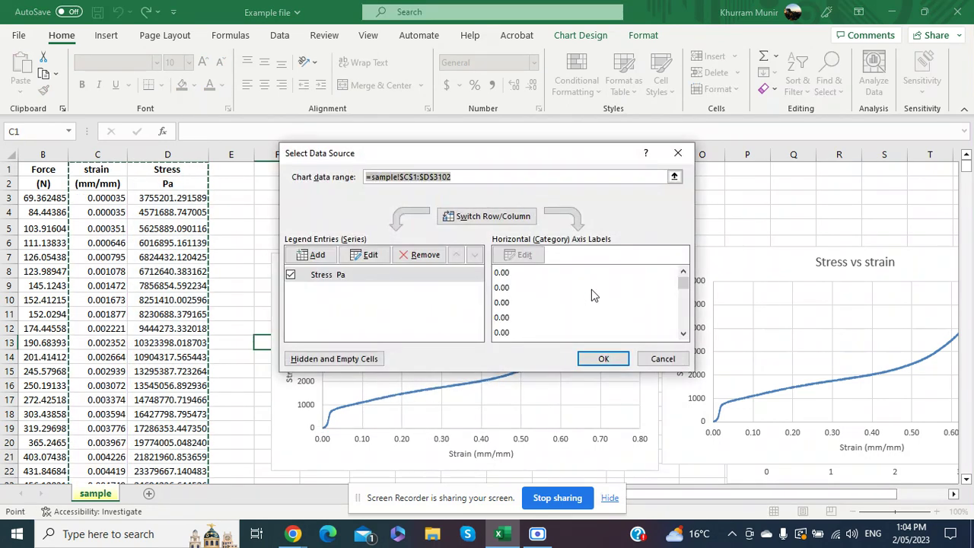
left_click(661, 357)
Restrict the X values of the copied Stress vs strain chart's series to cells C74 through C122 of the sample sheet
right_click(408, 342)
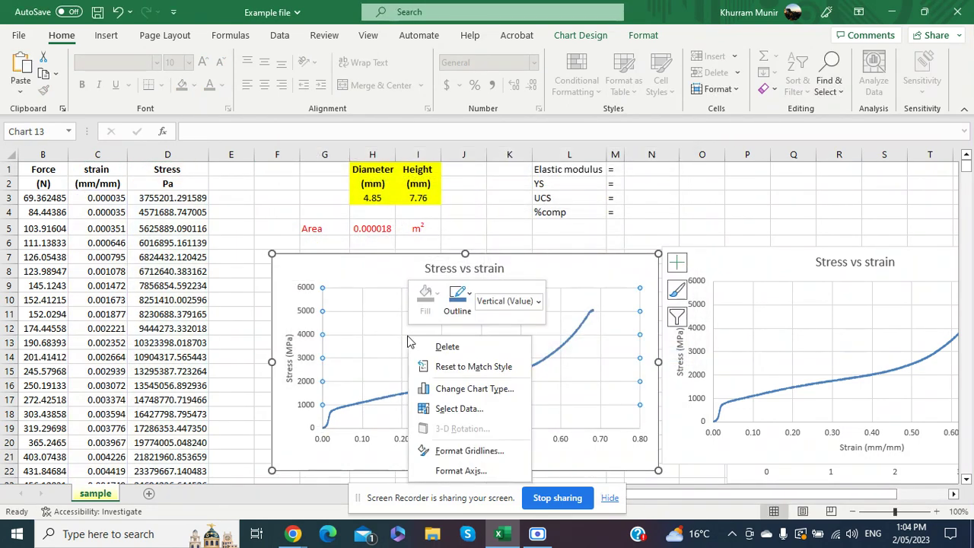
left_click(456, 409)
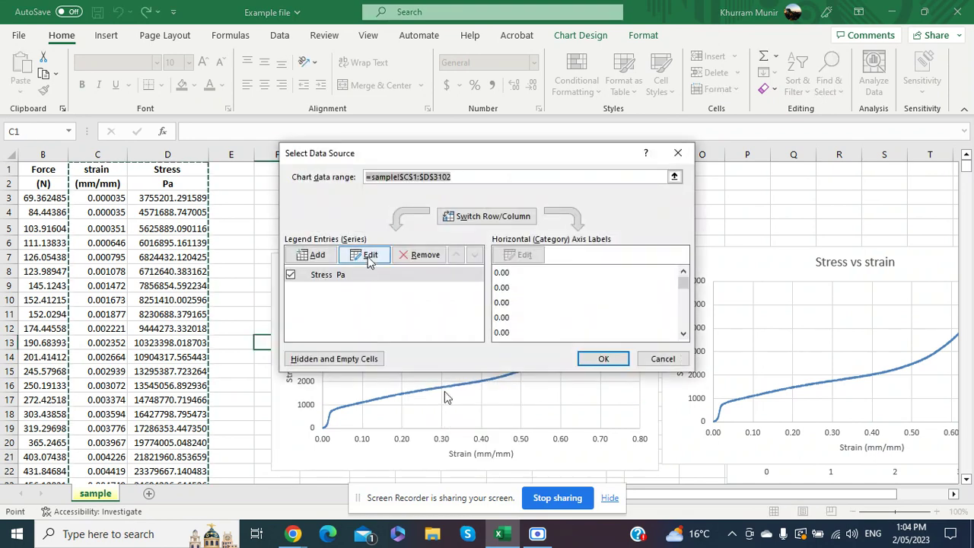
left_click(369, 256)
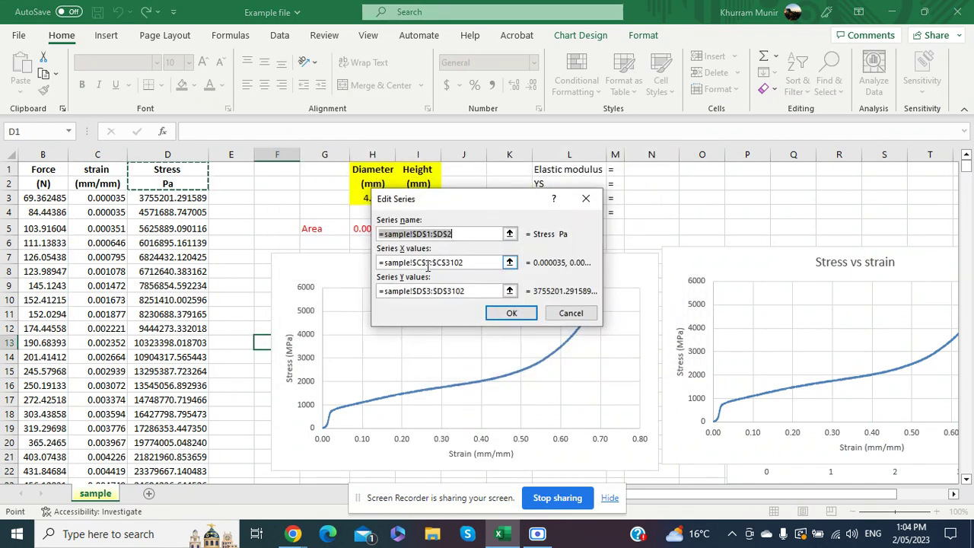
left_click(428, 262)
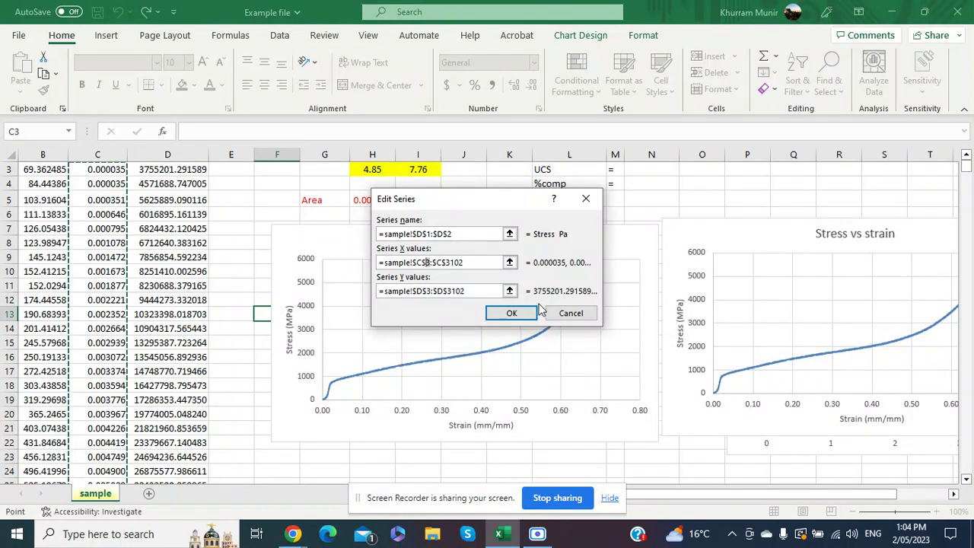
key("Delete")
type("74")
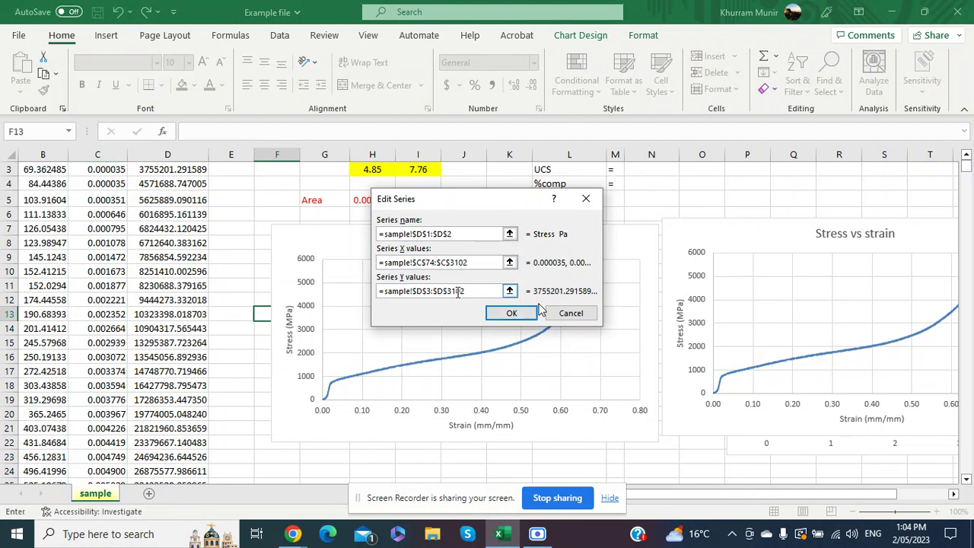
left_click(477, 262)
type("122")
Restrict the same series' Y values to cells D74 through D122 and apply the new data source
left_click(429, 290)
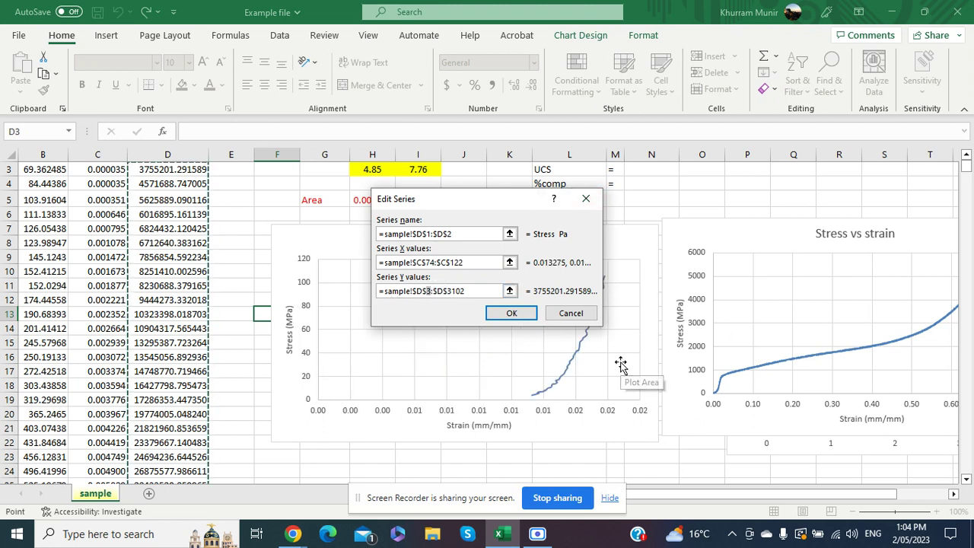
key("Delete")
type("74:$D$")
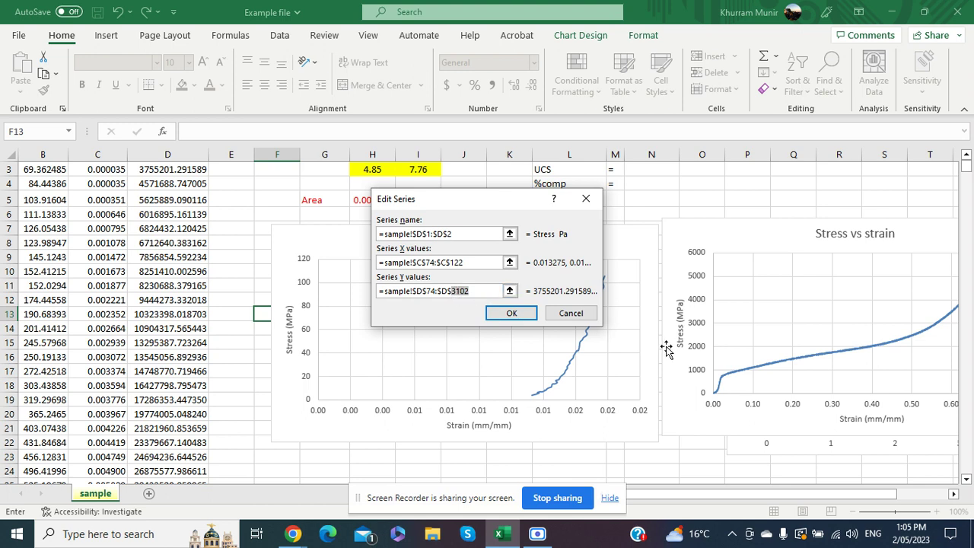
type("22")
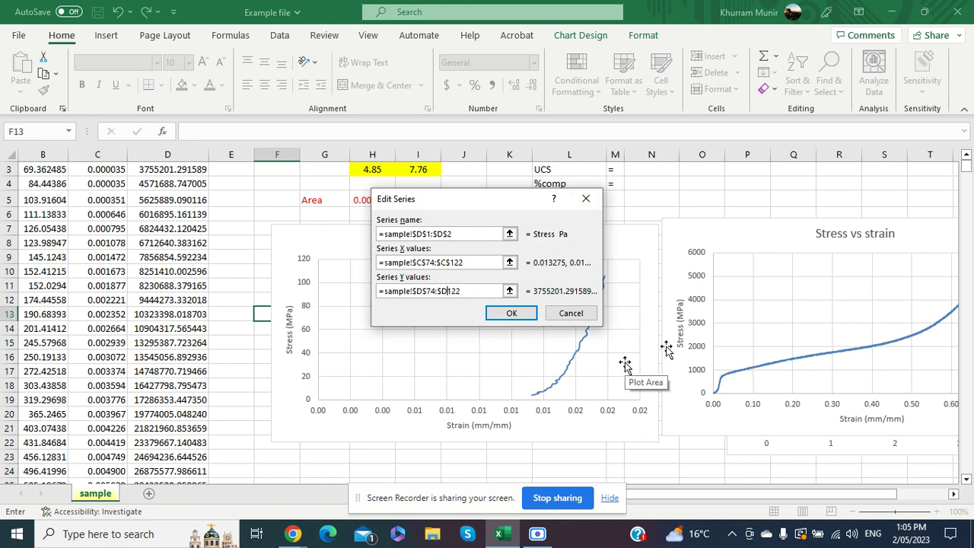
left_click(511, 313)
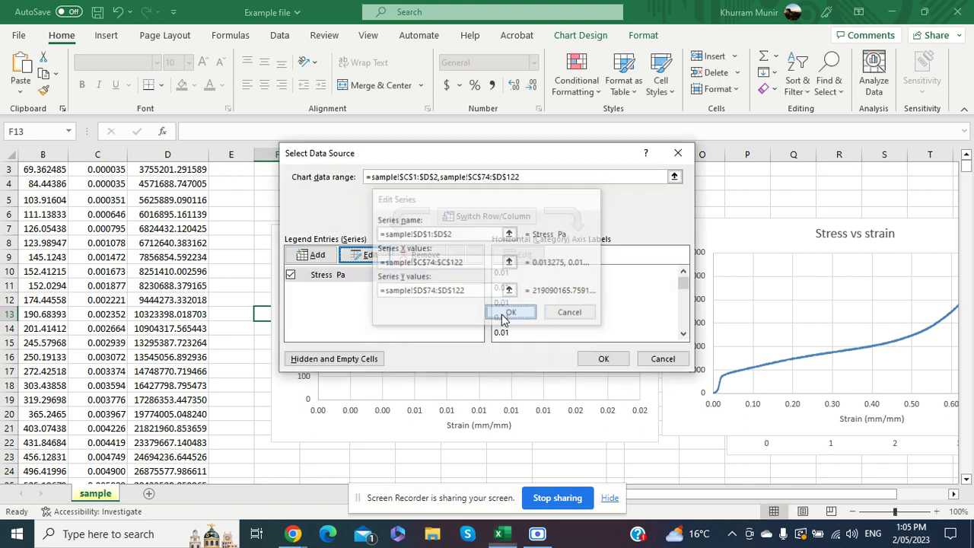
left_click(601, 358)
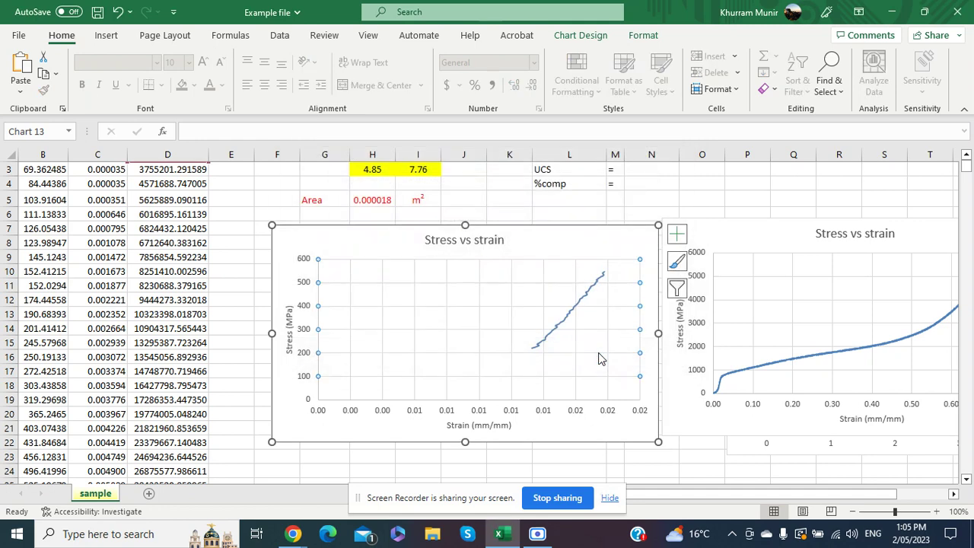
Add a linear trendline to the curve in the copied Stress vs strain chart and display its equation on the chart
left_click(566, 316)
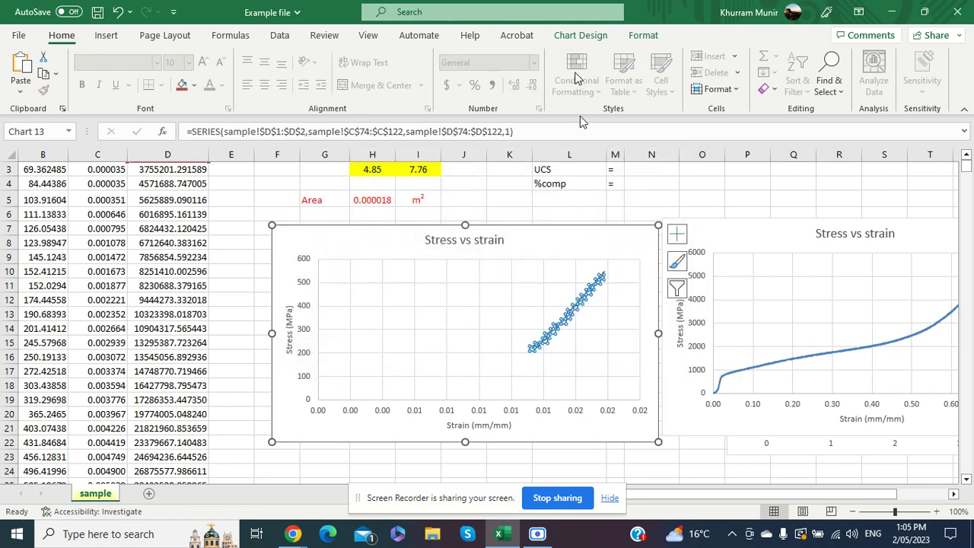
left_click(581, 37)
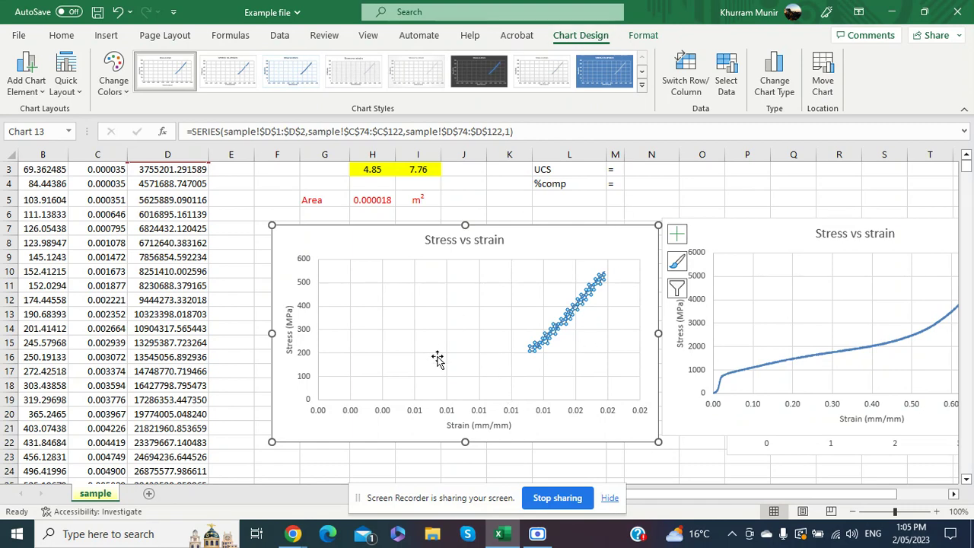
left_click(26, 89)
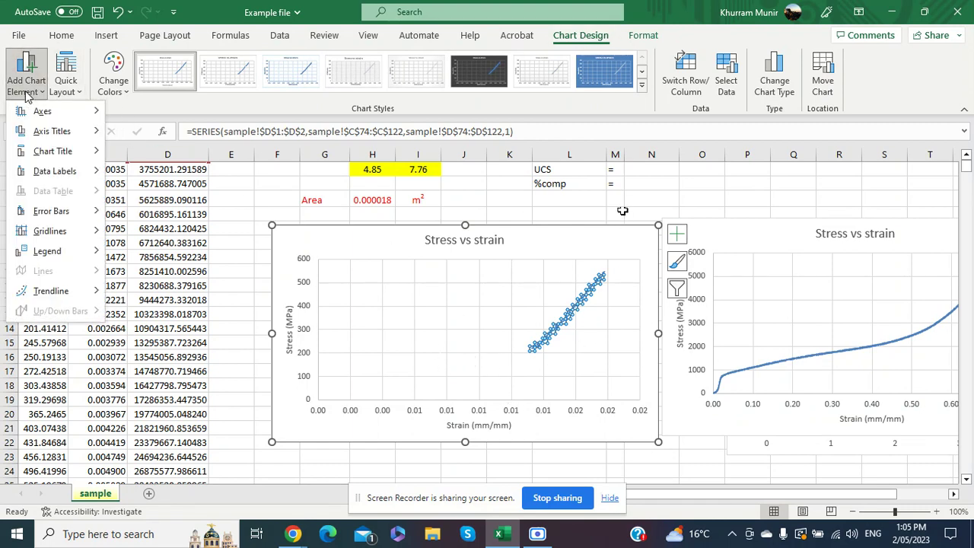
mouse_move(50, 291)
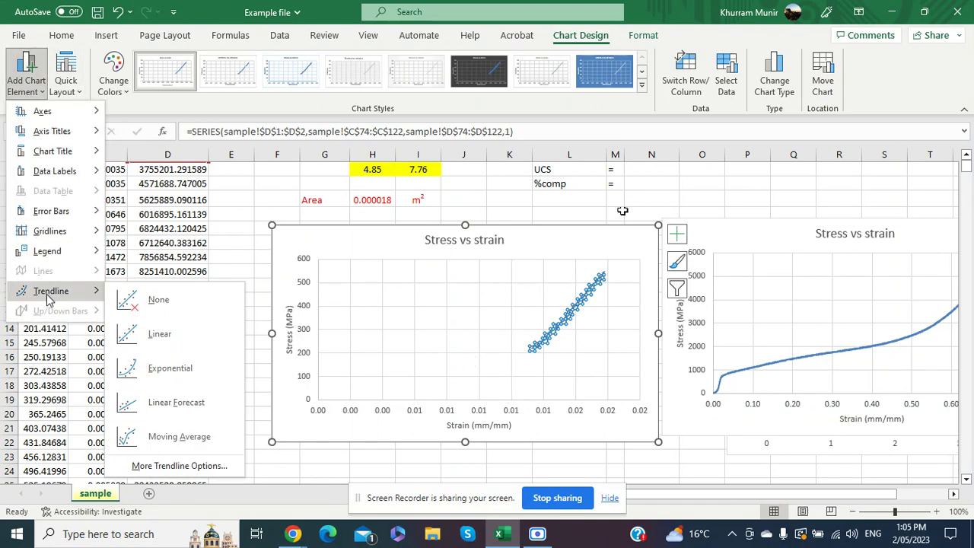
left_click(156, 466)
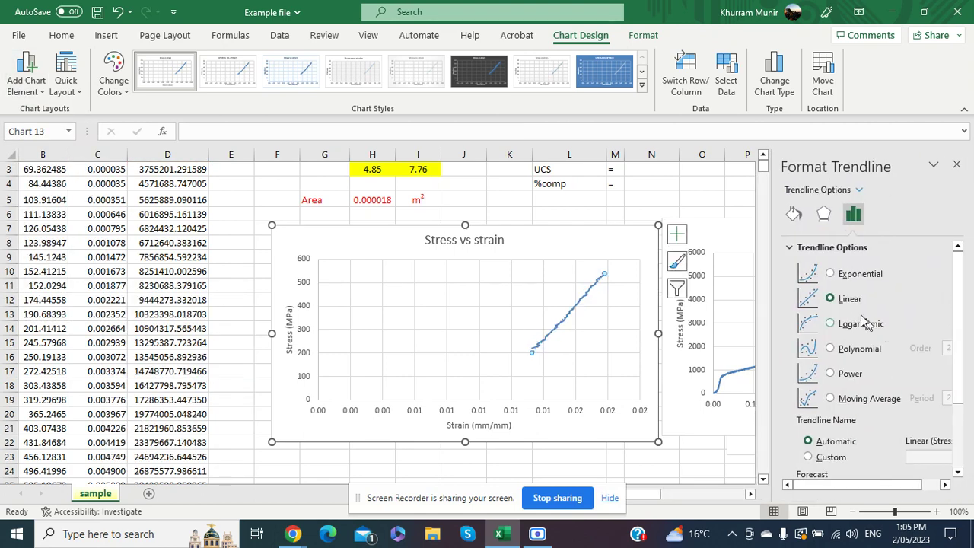
left_click_drag(959, 296, 960, 361)
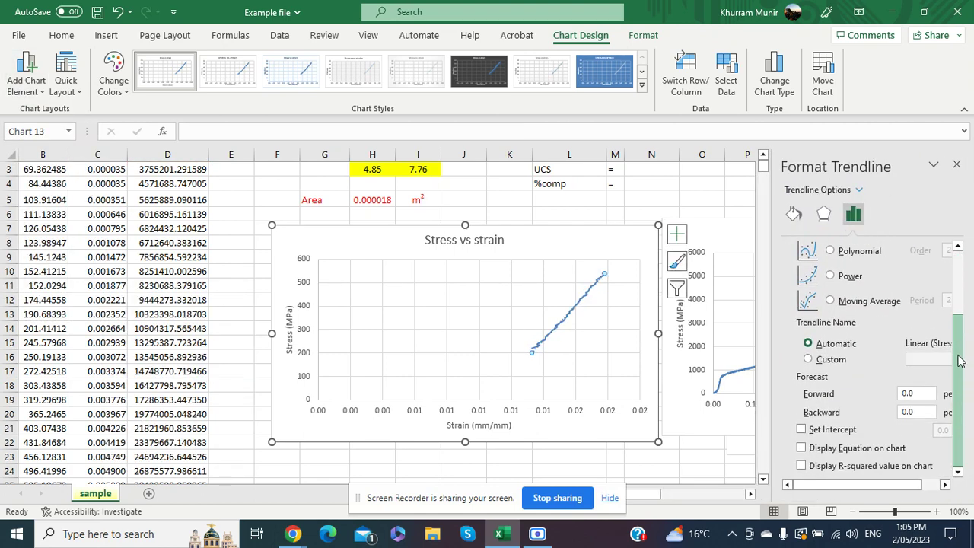
left_click(862, 449)
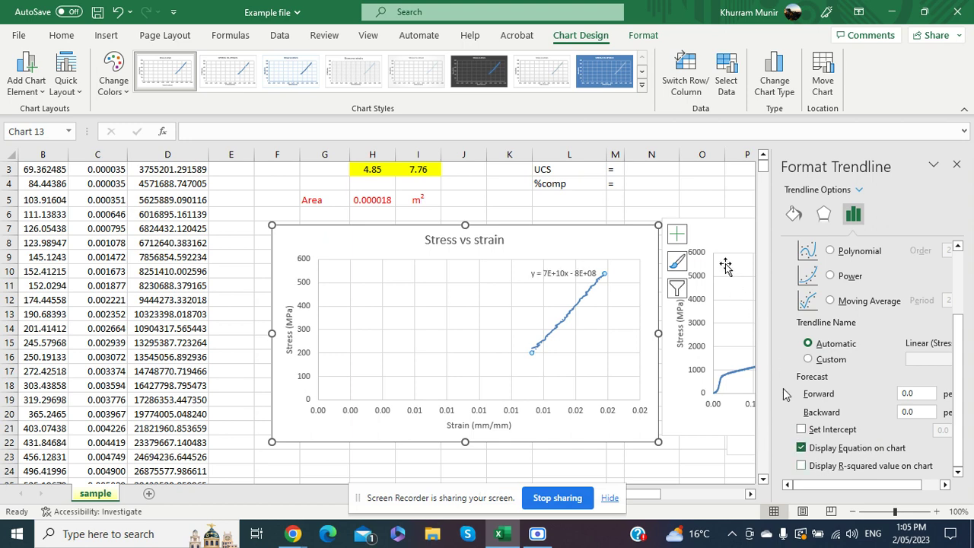
Move the trendline equation into the empty plot area left of the curve and set its font size to 15
left_click(707, 199)
left_click(561, 280)
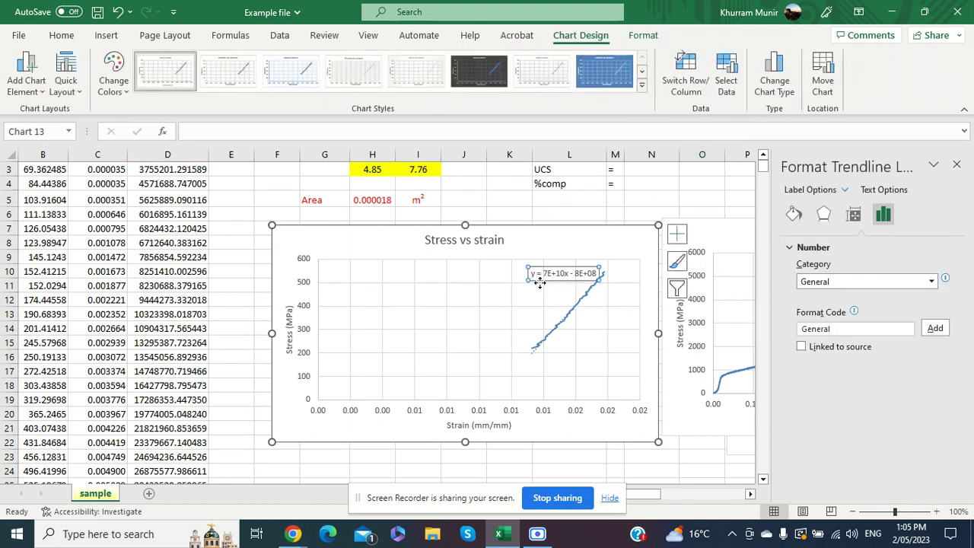
left_click_drag(401, 294, 401, 294)
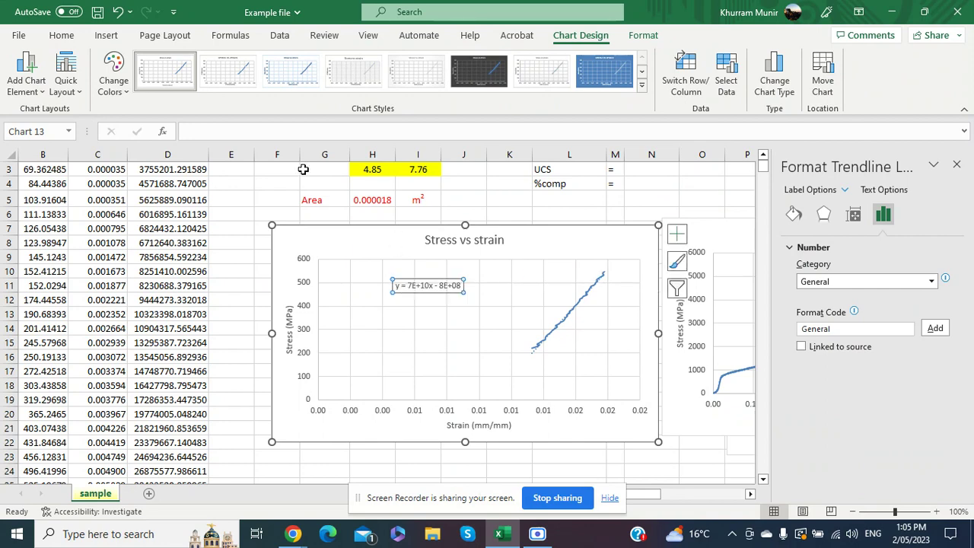
left_click(62, 35)
left_click(174, 64)
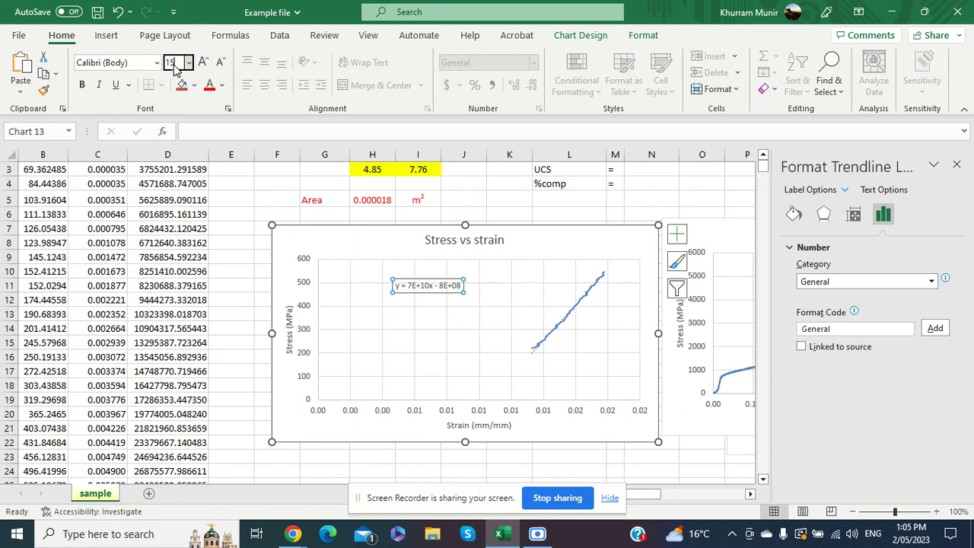
key("Return")
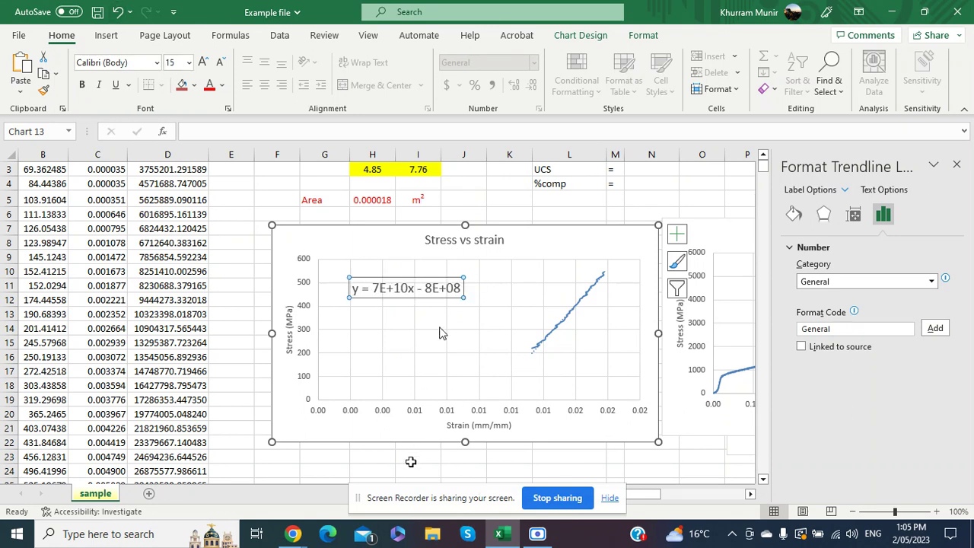
left_click(411, 467)
Change the trendline equation's number category to Number, shift the label further left, and close the formatting options
left_click(383, 290)
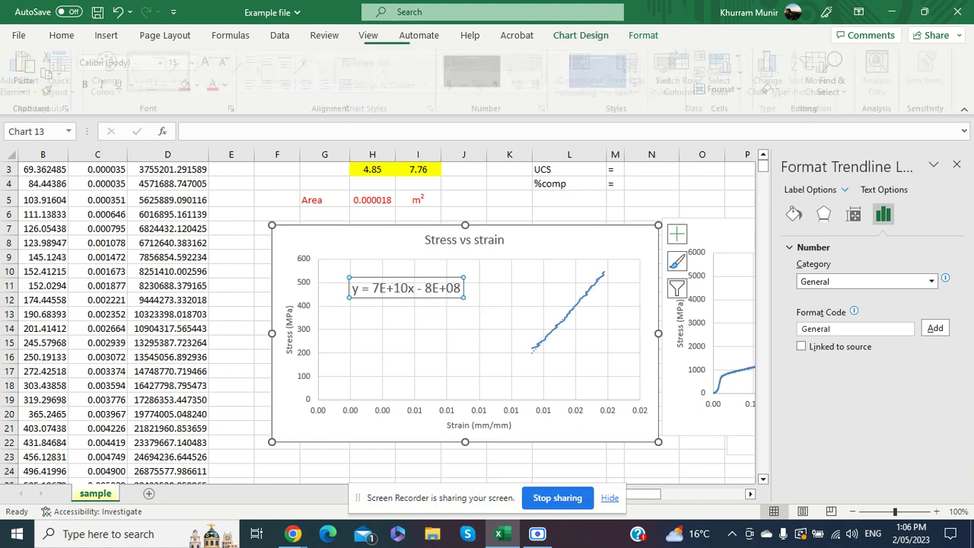
left_click(930, 280)
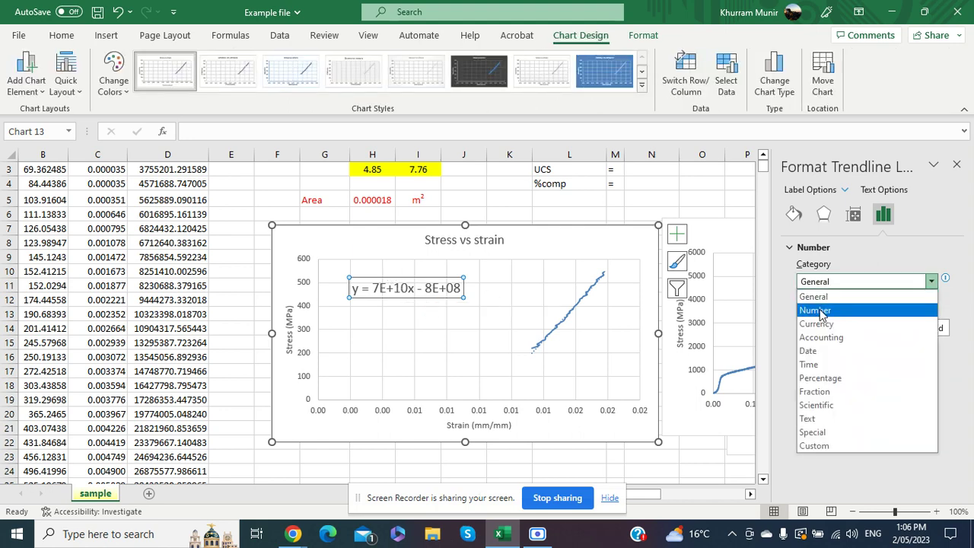
left_click(826, 307)
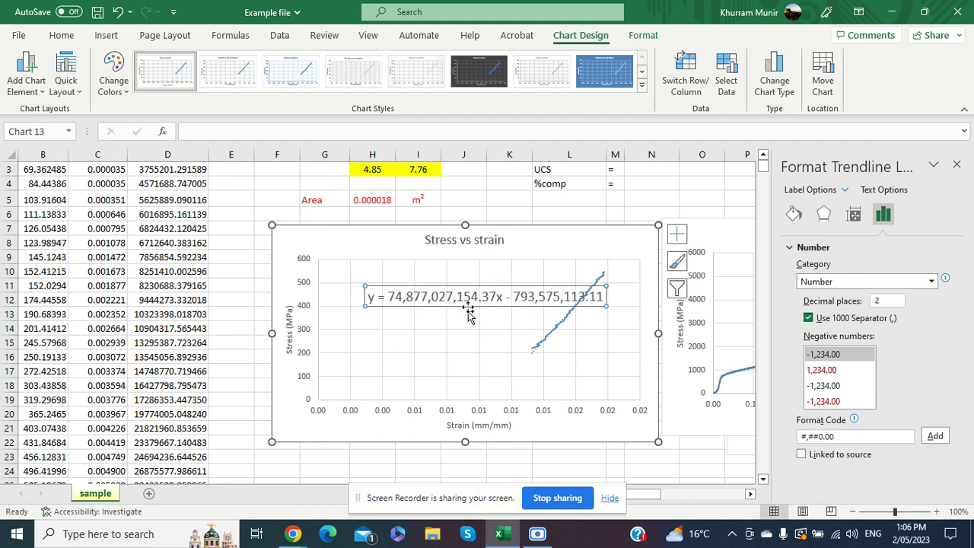
left_click_drag(463, 310, 435, 307)
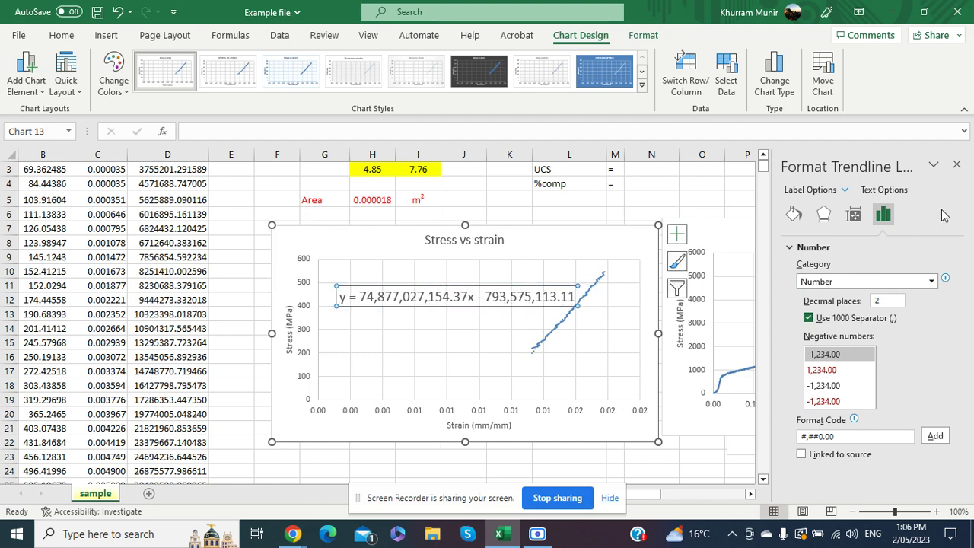
left_click(956, 165)
left_click(775, 211)
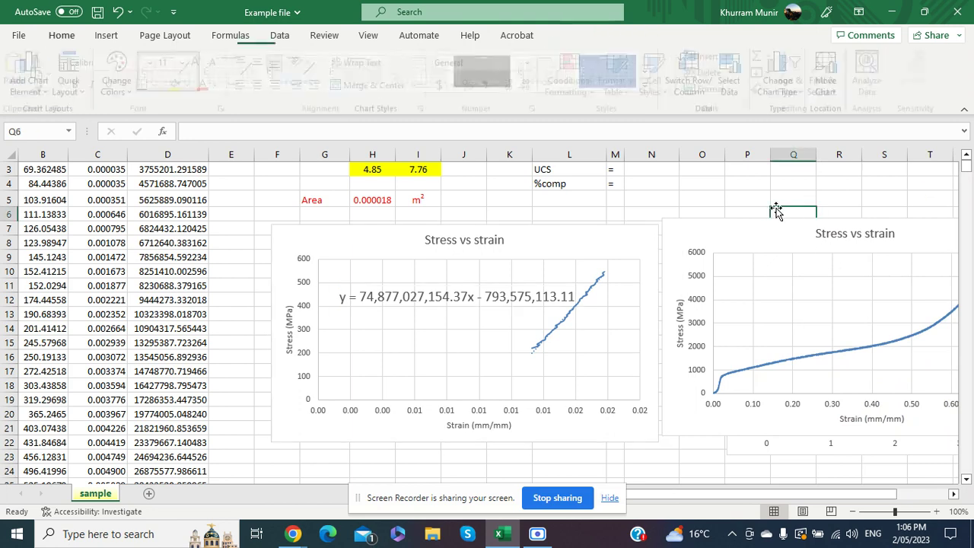
Enter the elastic modulus as 74.87 in cell N1 with the unit "Gpa" in O1
scroll(776, 210, "up", 1)
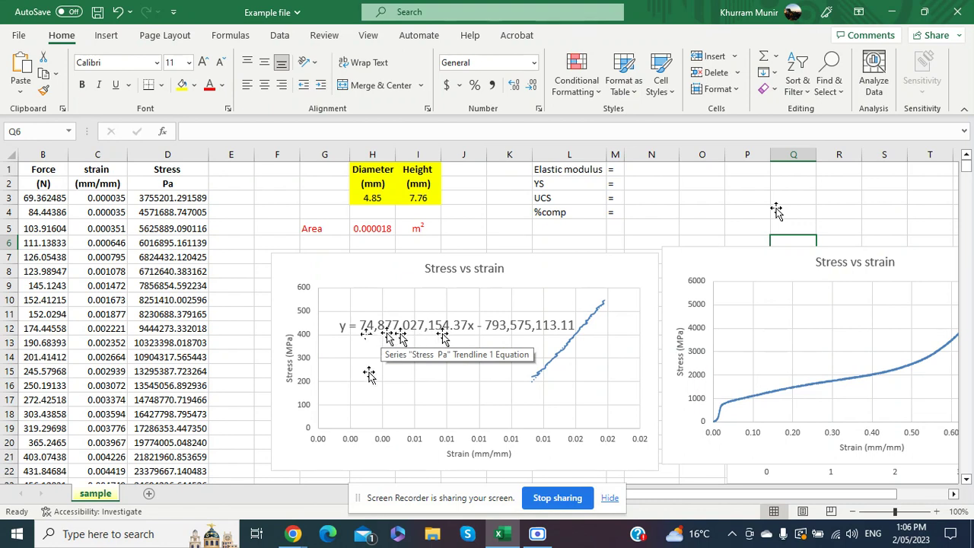
left_click(643, 168)
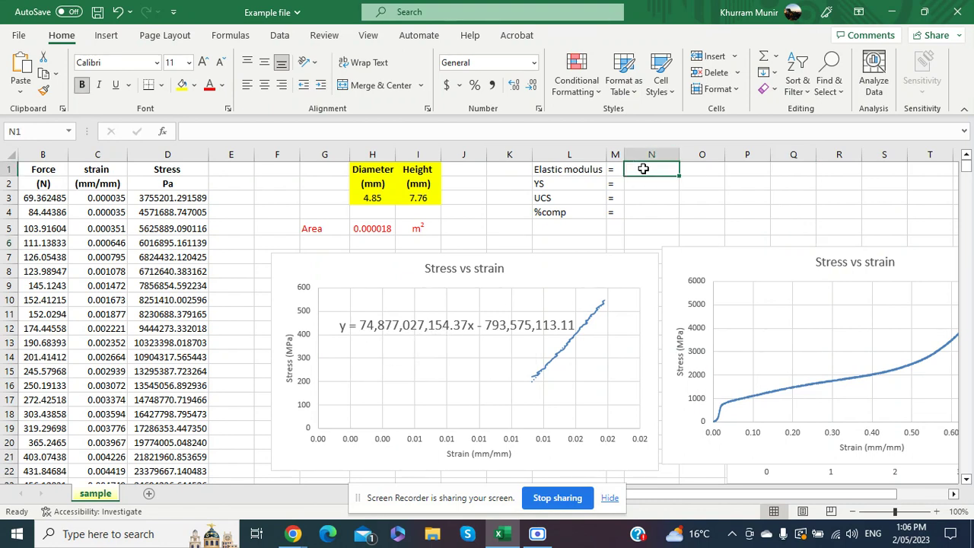
type("74.87")
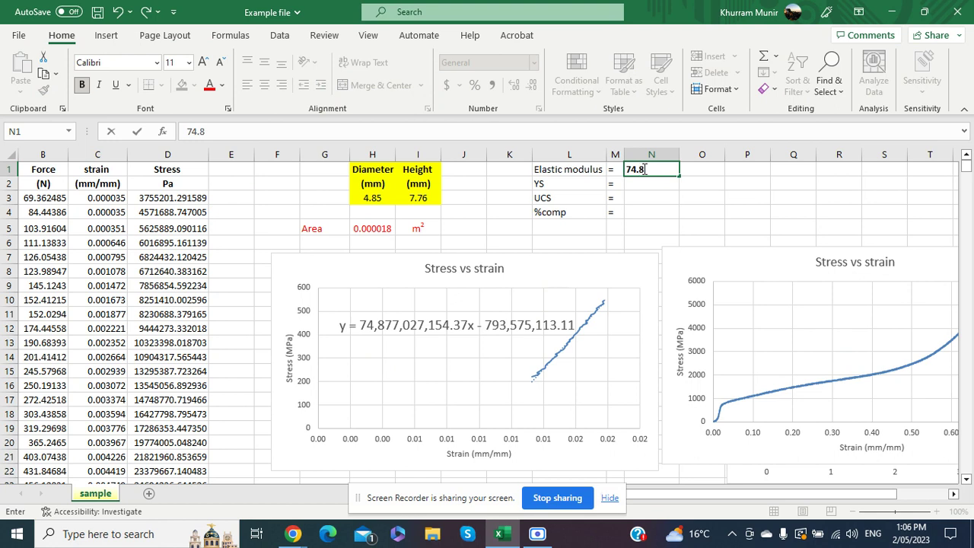
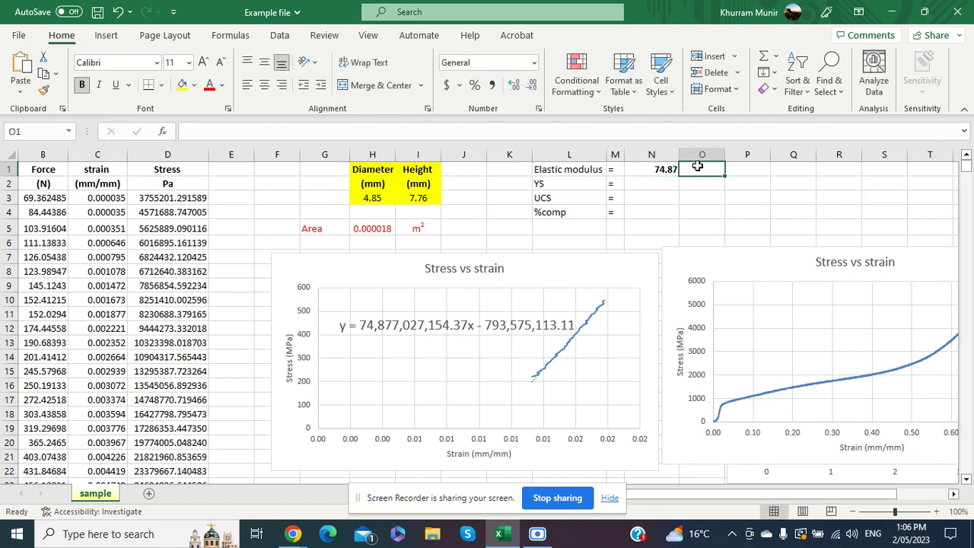
type("Pa")
left_click(729, 198)
Correct the capitalisation of the elastic modulus unit in cell O1 to "GPa"
left_click(684, 169)
left_click(215, 131)
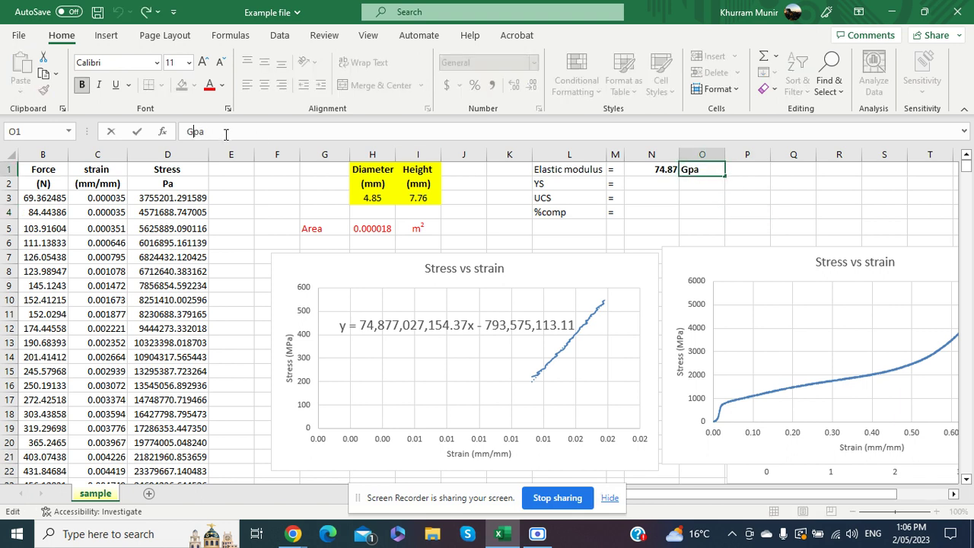
type("P")
key("Return")
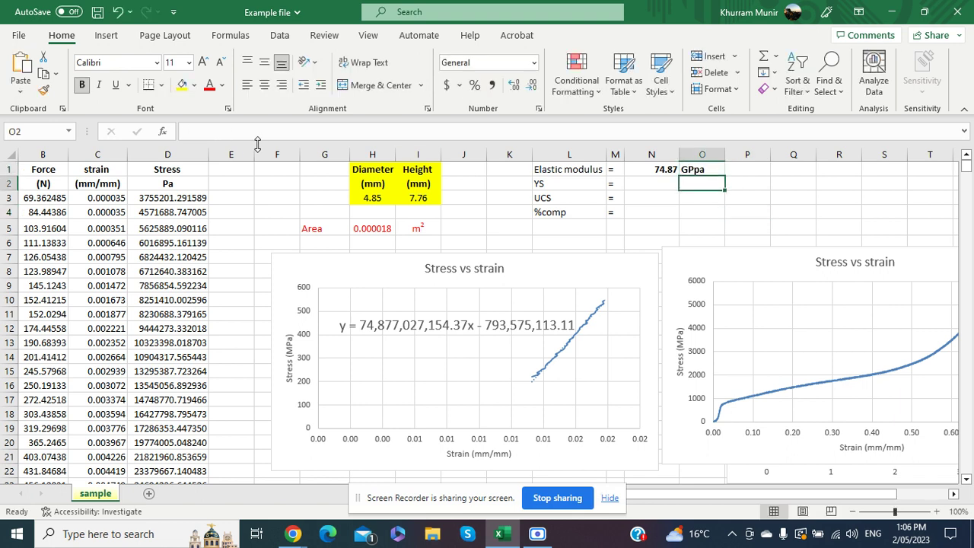
left_click(691, 171)
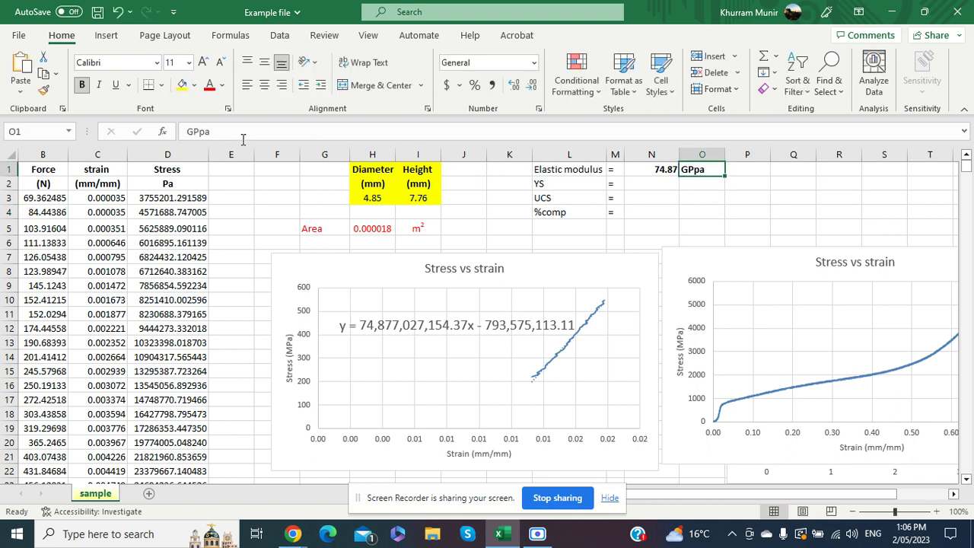
left_click(204, 131)
key("BackSpace")
left_click(794, 208)
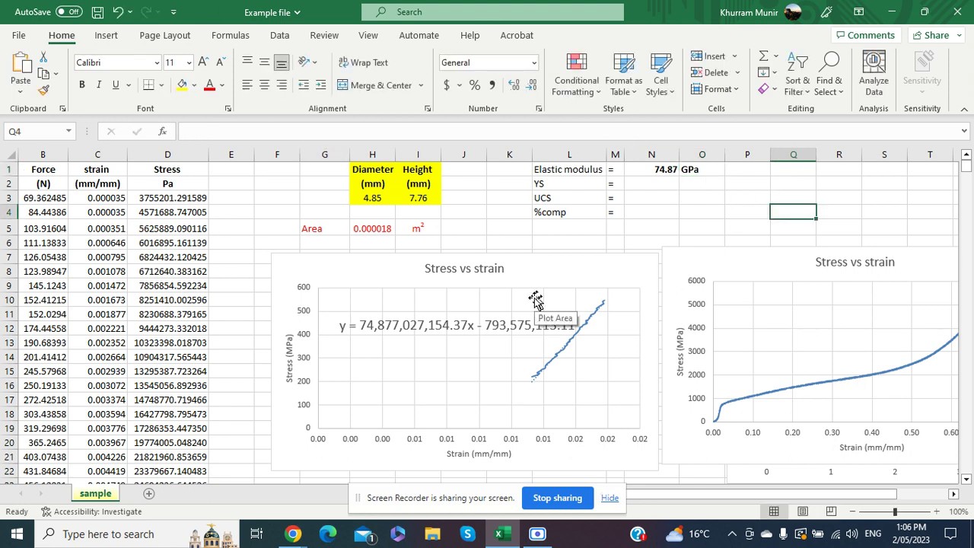
left_click(336, 274)
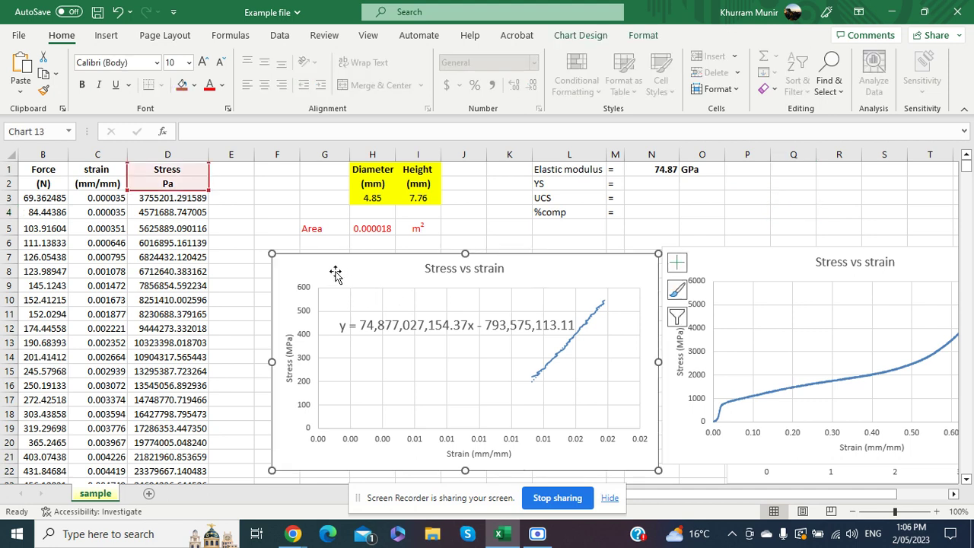
Delete the linear-region chart with the trendline equation and move the full Stress vs strain chart into its place
left_click(278, 226)
left_click(302, 261)
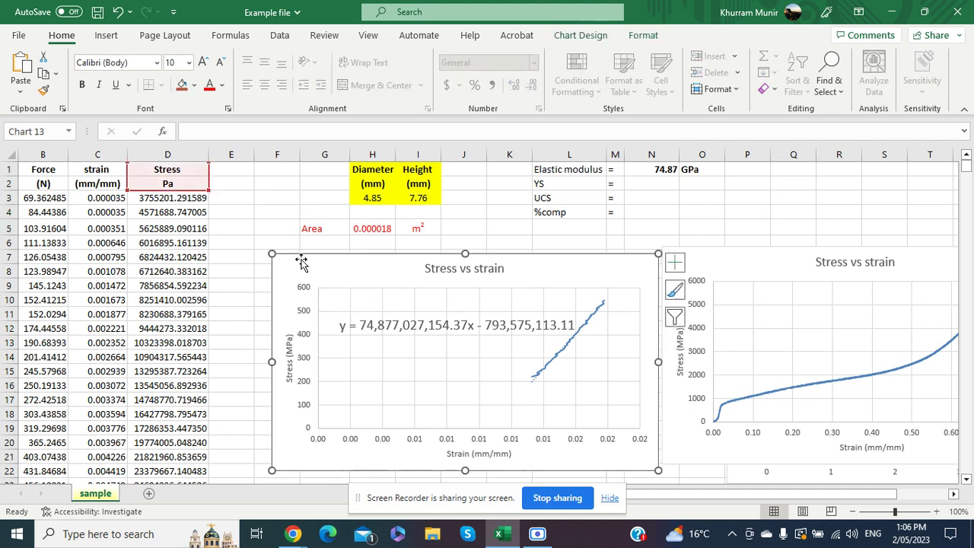
key("Delete")
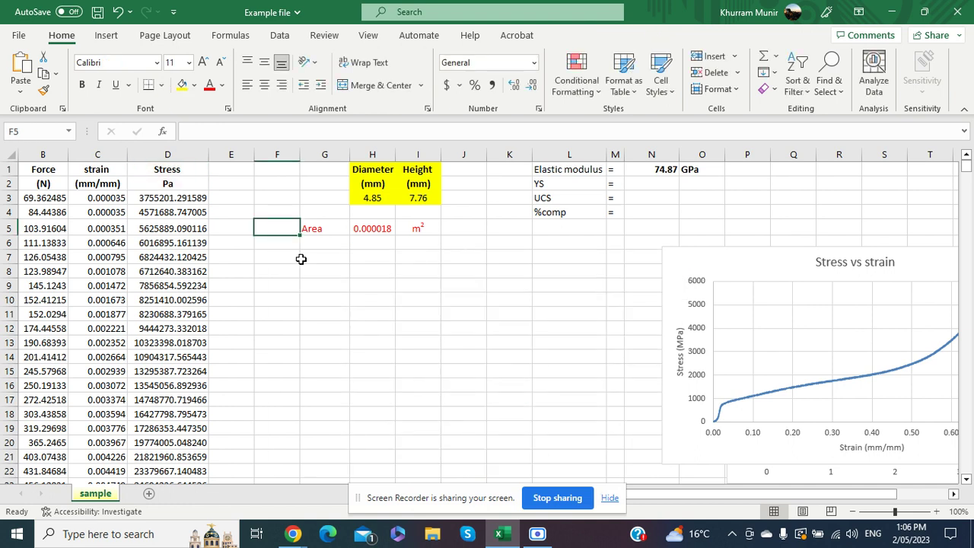
left_click(461, 369)
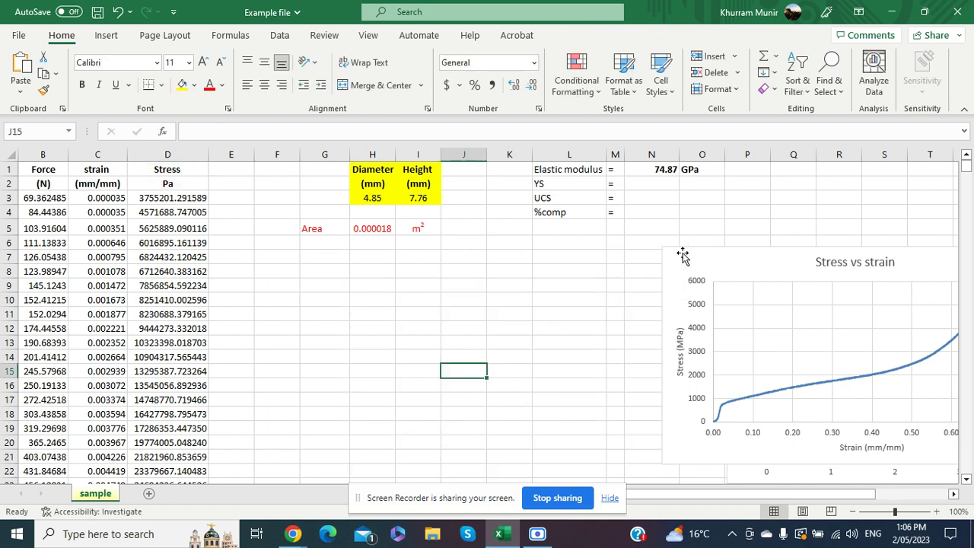
left_click_drag(682, 261, 373, 270)
left_click(279, 328)
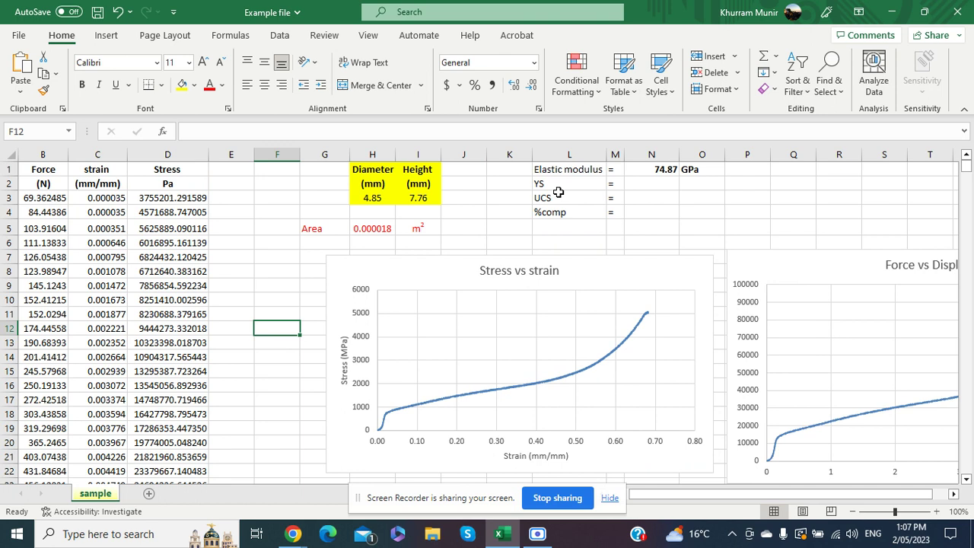
Add the heading "0.2%YS" in cell E1 with the unit "Pa" in E2
left_click(241, 165)
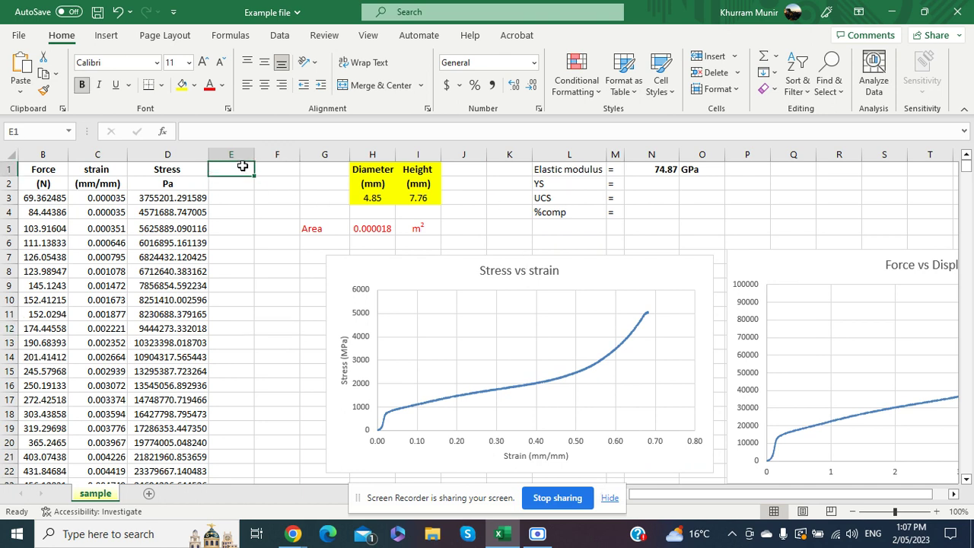
type("0.2%YS")
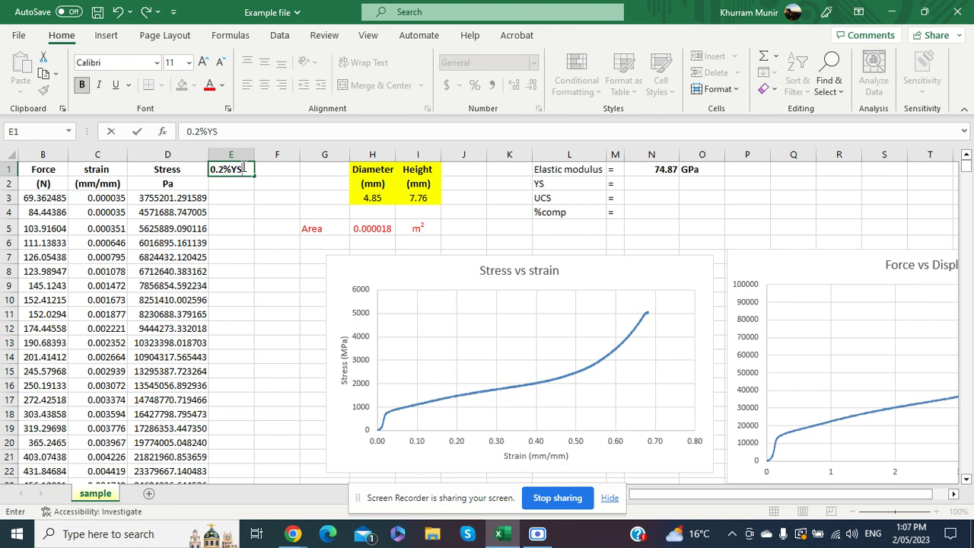
key("Return")
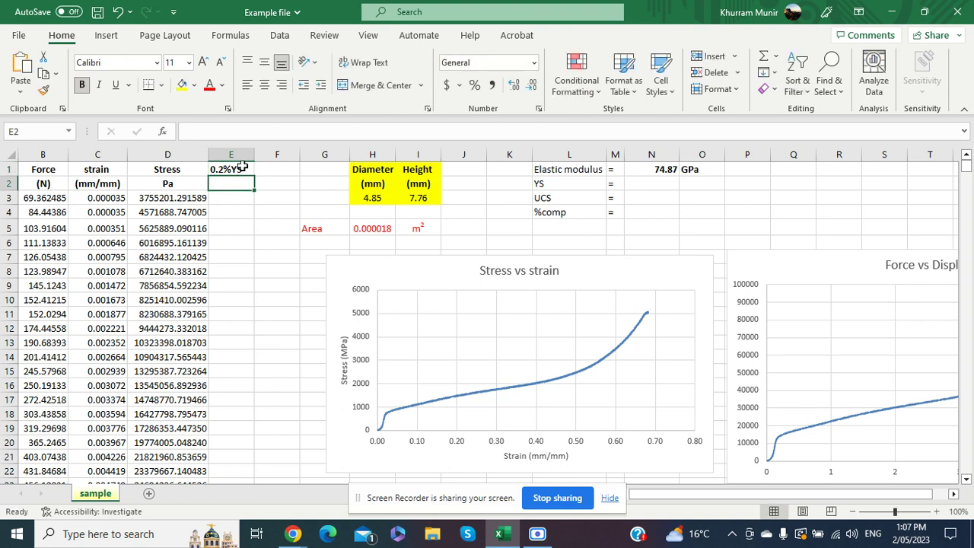
type("Pa")
key("Return")
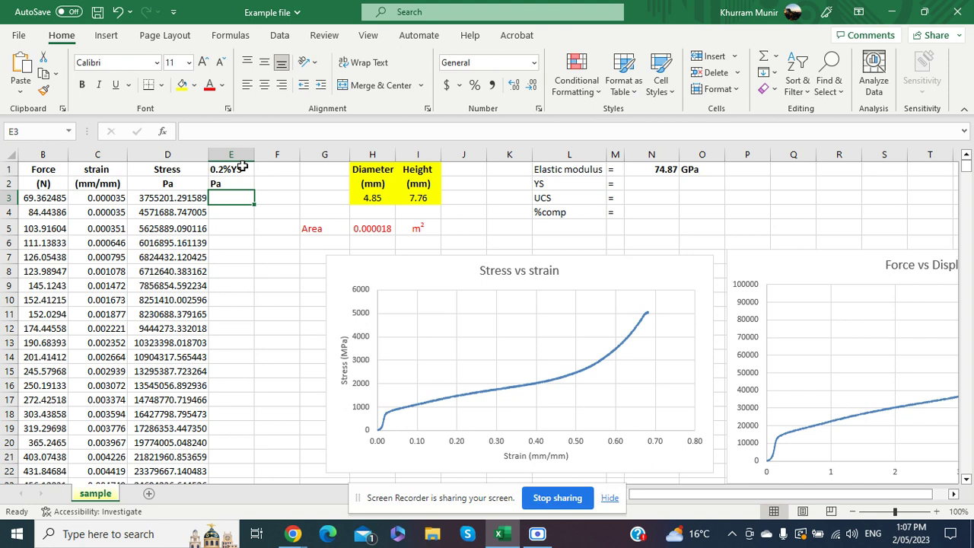
Enter the 0.2% offset formula =(C3-0.002)*$N$1*1e9 in cell E3, with an absolute reference to the elastic modulus
type("=")
left_click_drag(735, 494, 728, 494)
left_click(176, 198)
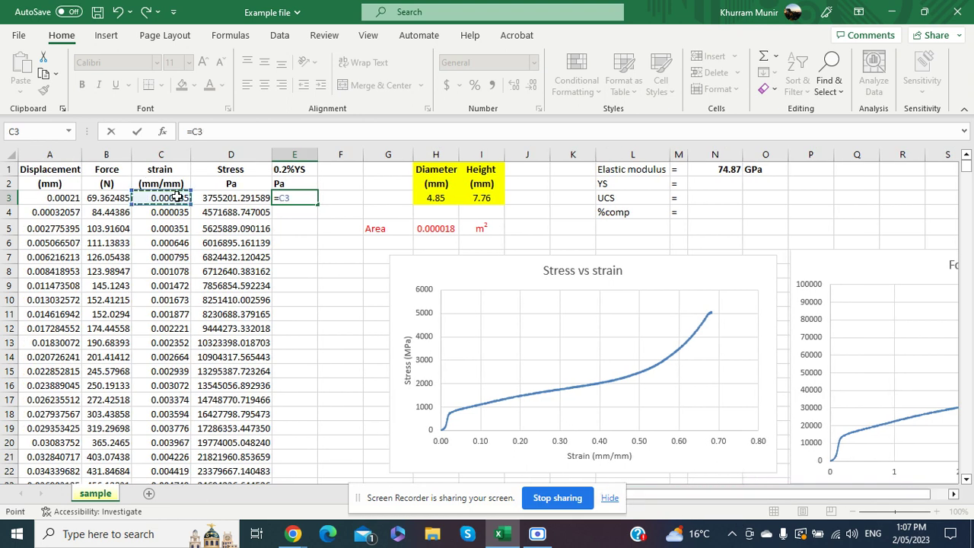
type("-0.002")
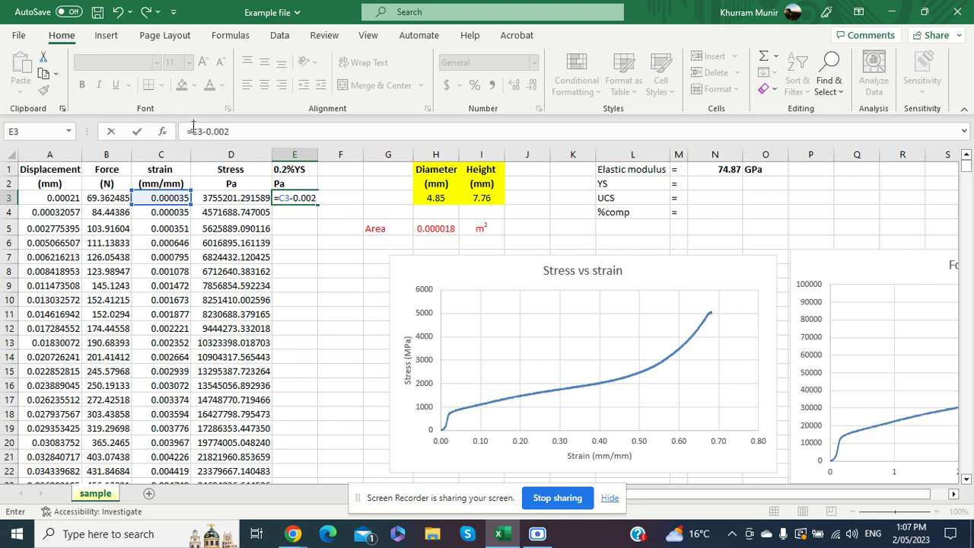
left_click(192, 129)
type("(")
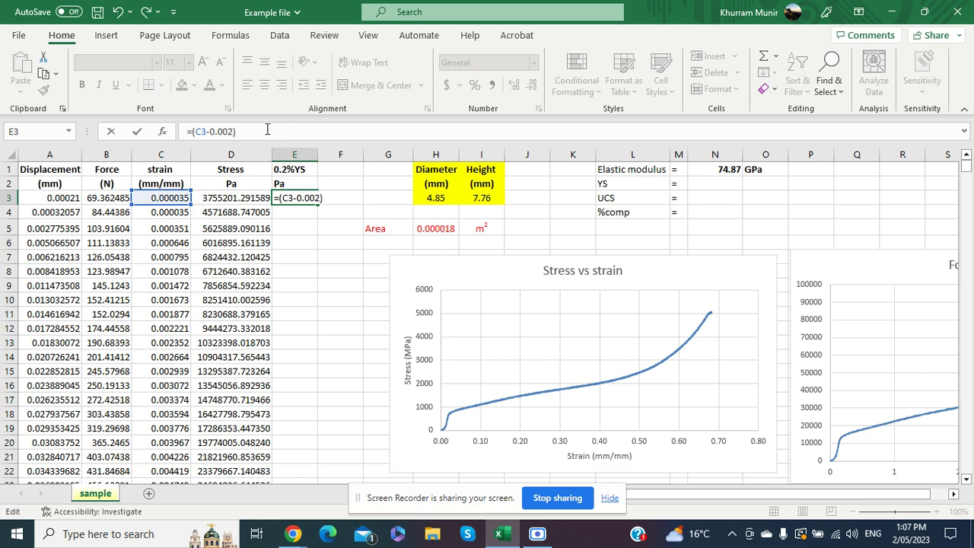
left_click(732, 173)
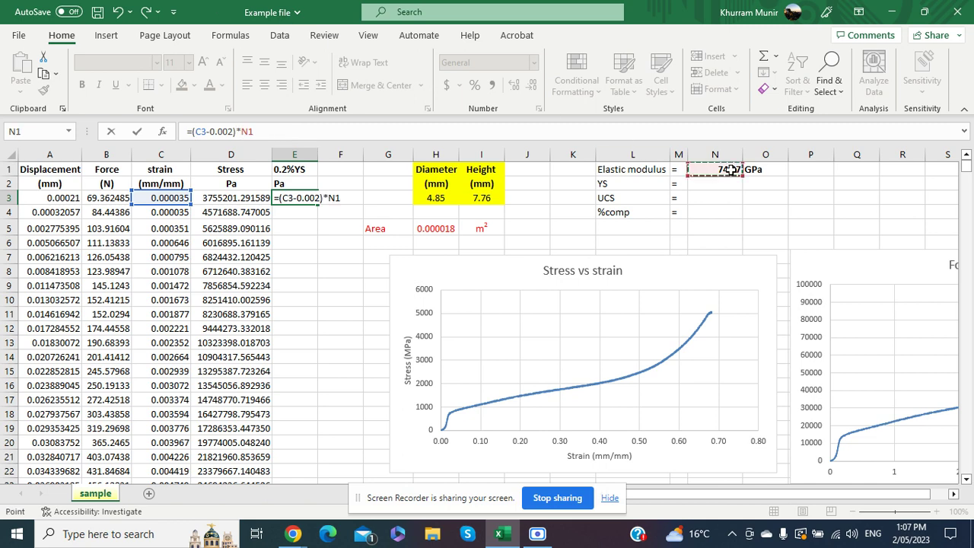
left_click(242, 133)
type("$N$1")
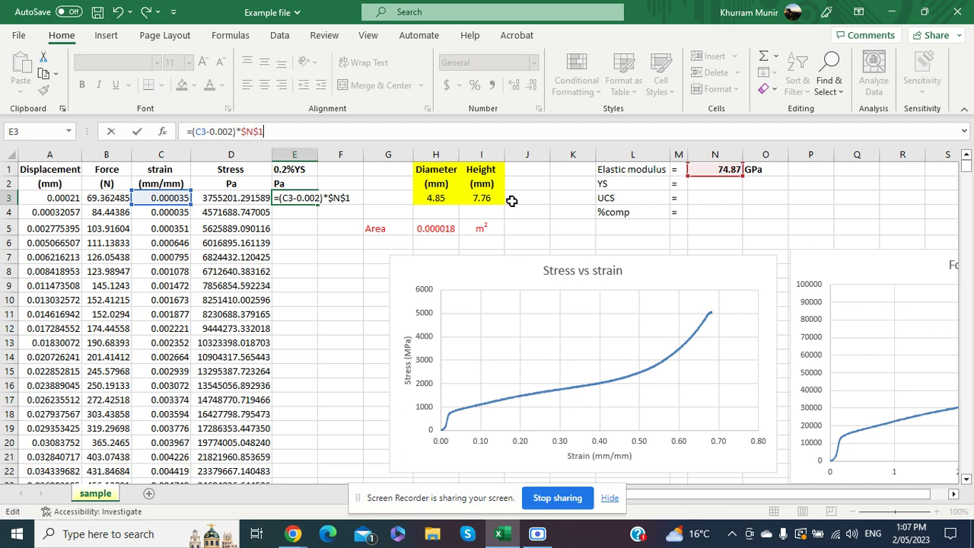
type("*1e9")
key("Return")
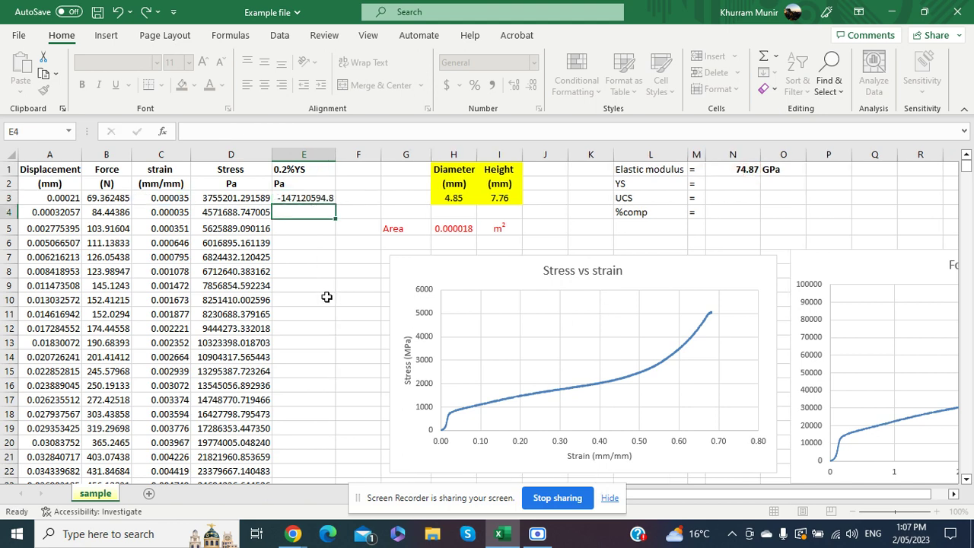
Fill the offset formula from E3 down the whole 0.2%YS column and check the formulas in E4 and E3
left_click(330, 200)
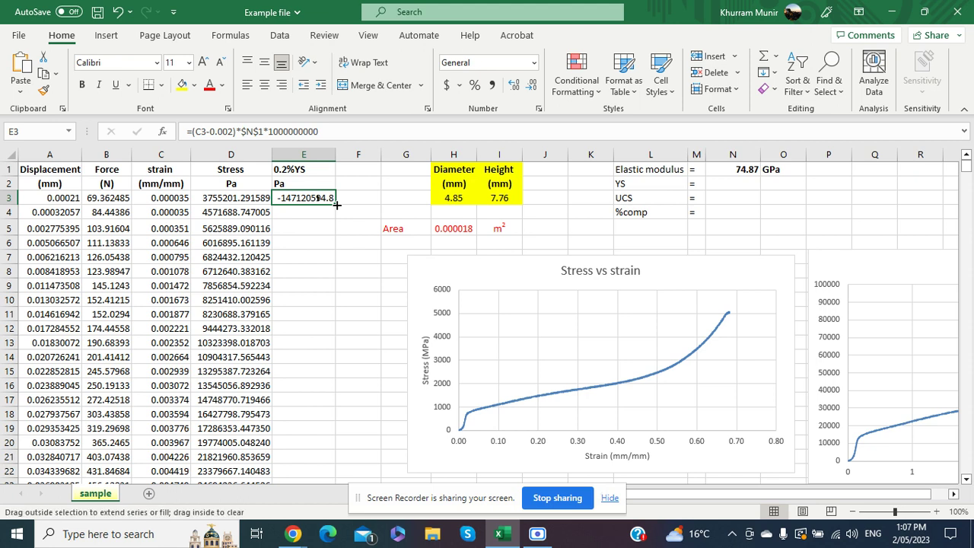
double_click(336, 204)
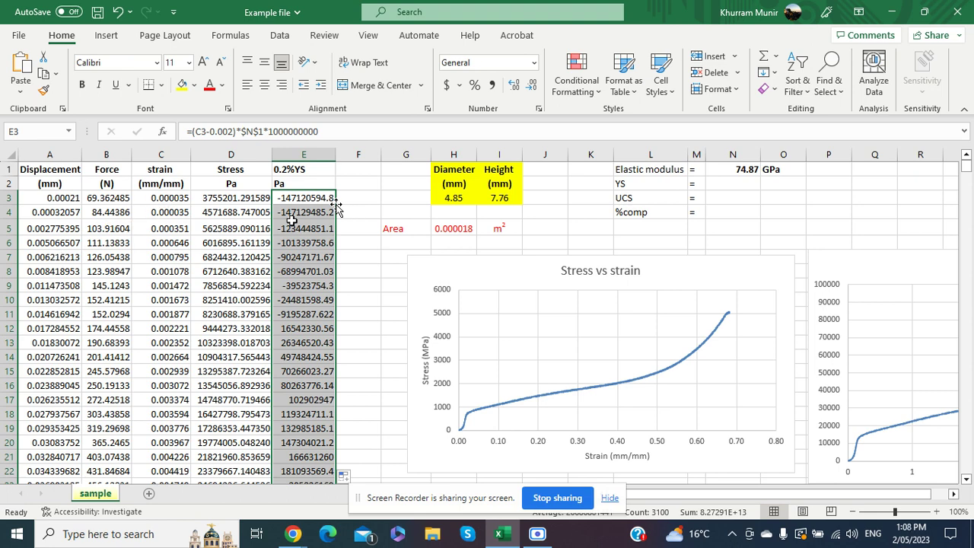
left_click(299, 214)
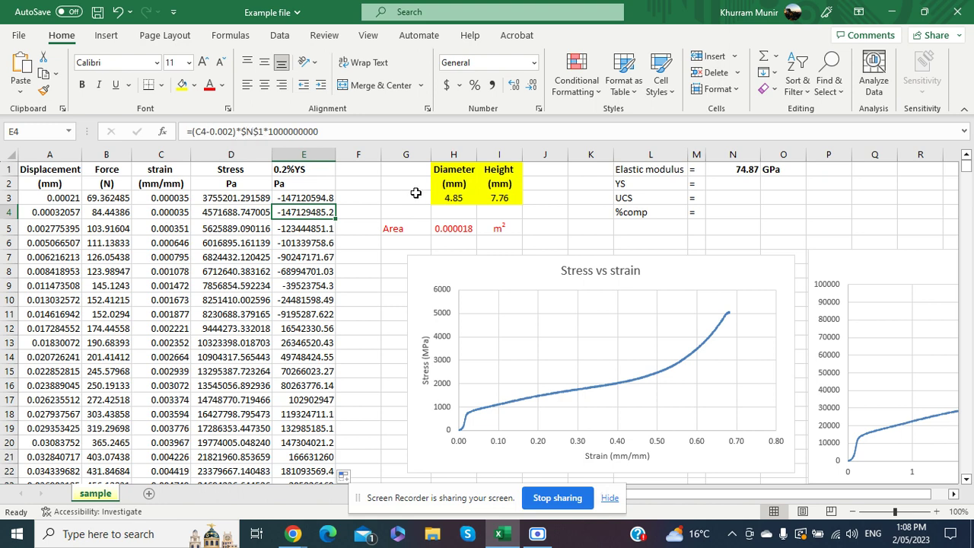
left_click(323, 199)
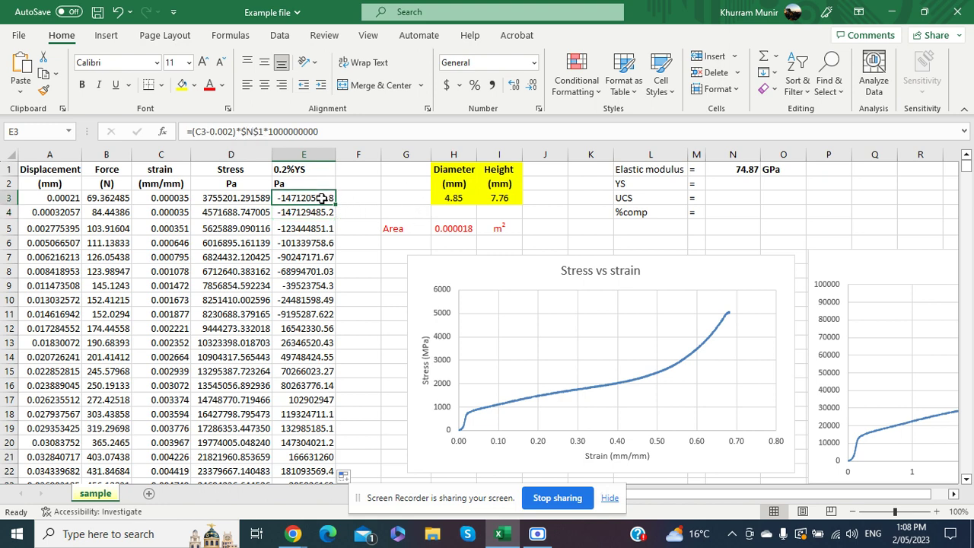
Shift the Stress vs strain chart slightly up and left, and add a series named "0.2%YS" with X values C3:C3102
left_click_drag(508, 286, 475, 252)
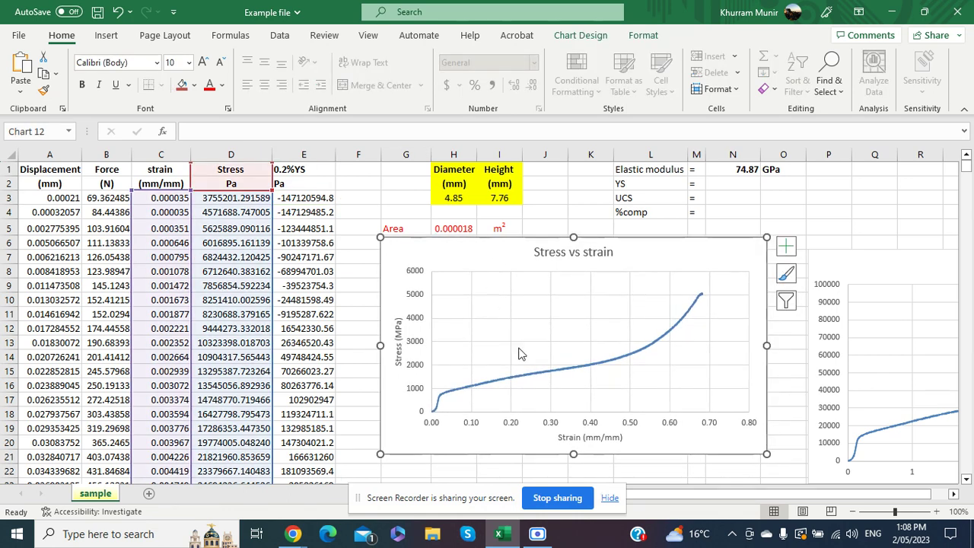
right_click(503, 296)
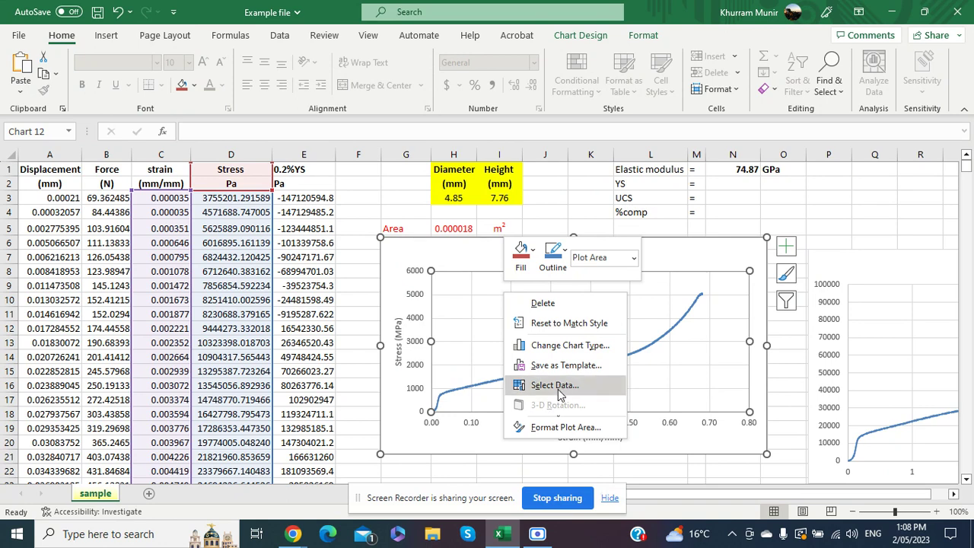
left_click(559, 391)
left_click(313, 254)
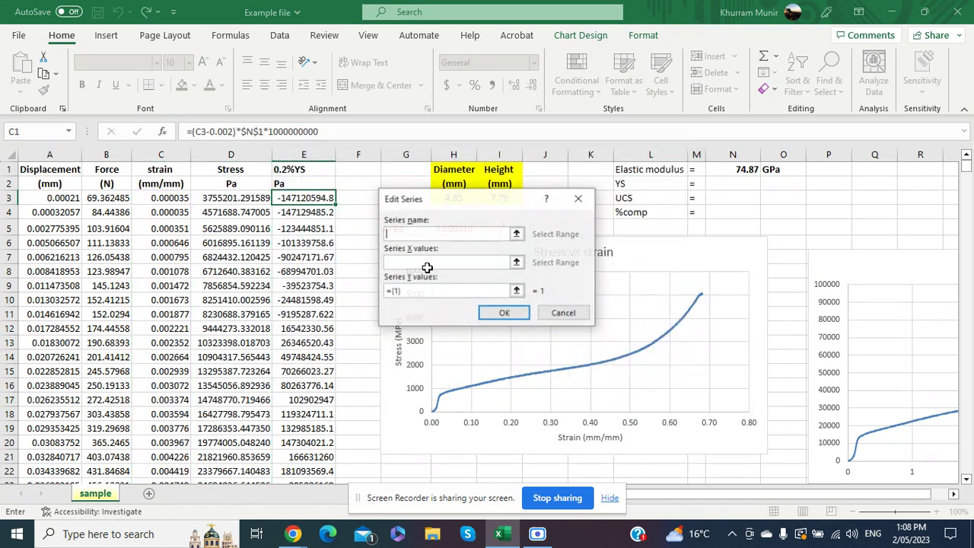
type("0.2")
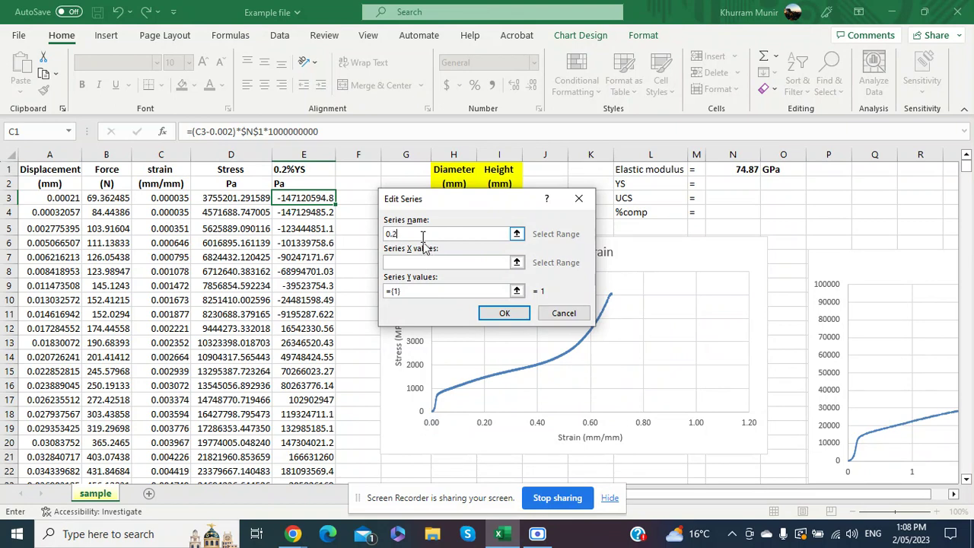
type("%YS")
left_click(429, 261)
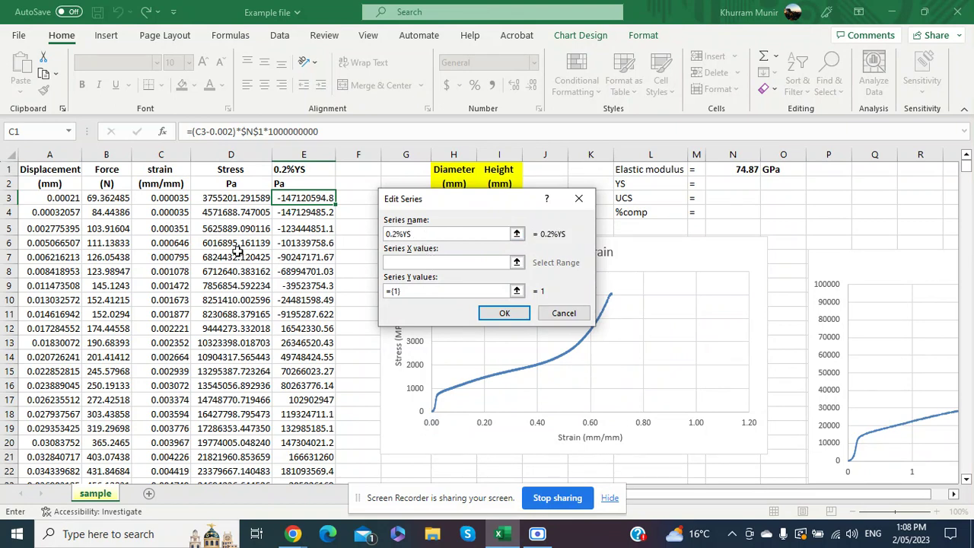
left_click_drag(171, 199, 175, 231)
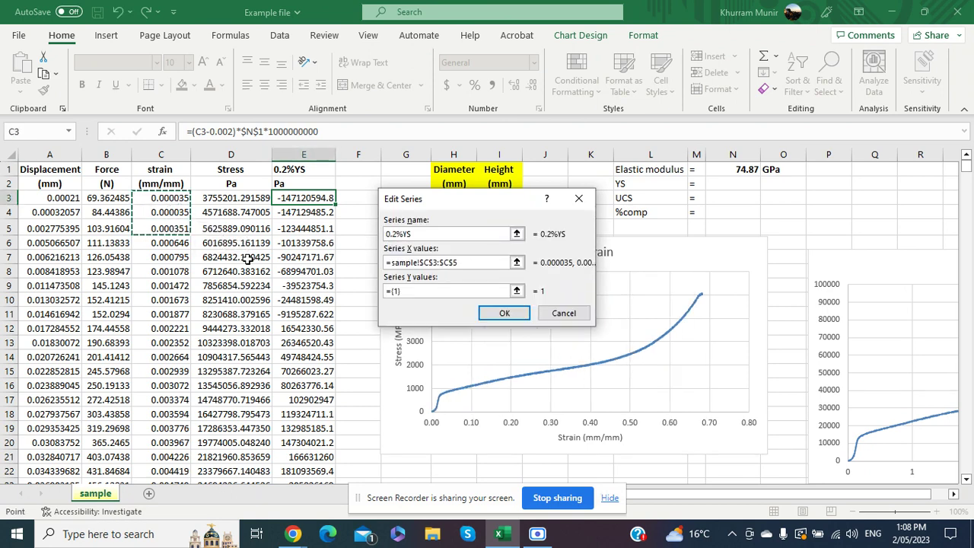
key("ctrl+shift+Down")
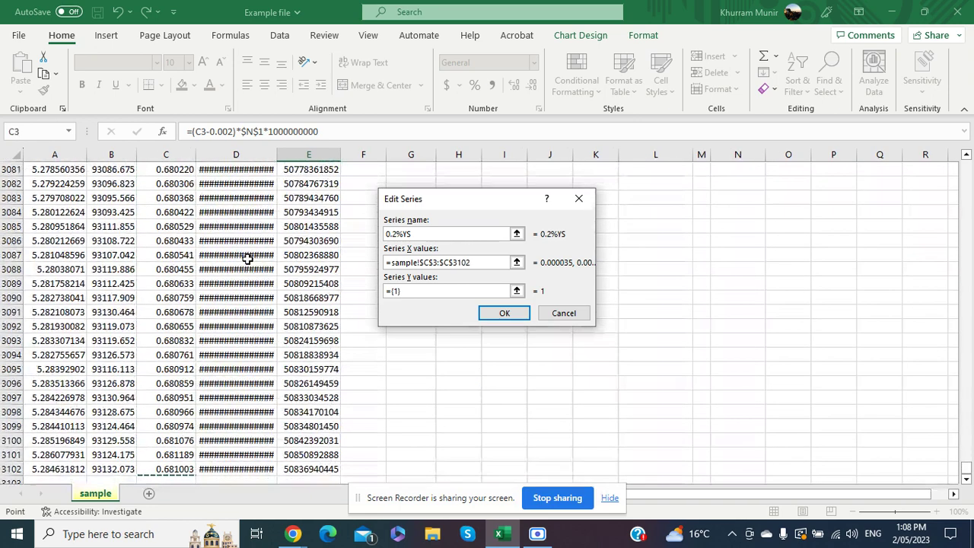
Replace the new series' default Y values with the 0.2%YS column data from E3 down to the last row
left_click_drag(440, 293, 382, 296)
key("BackSpace")
scroll(318, 233, "up", 20)
left_click_drag(965, 468, 965, 458)
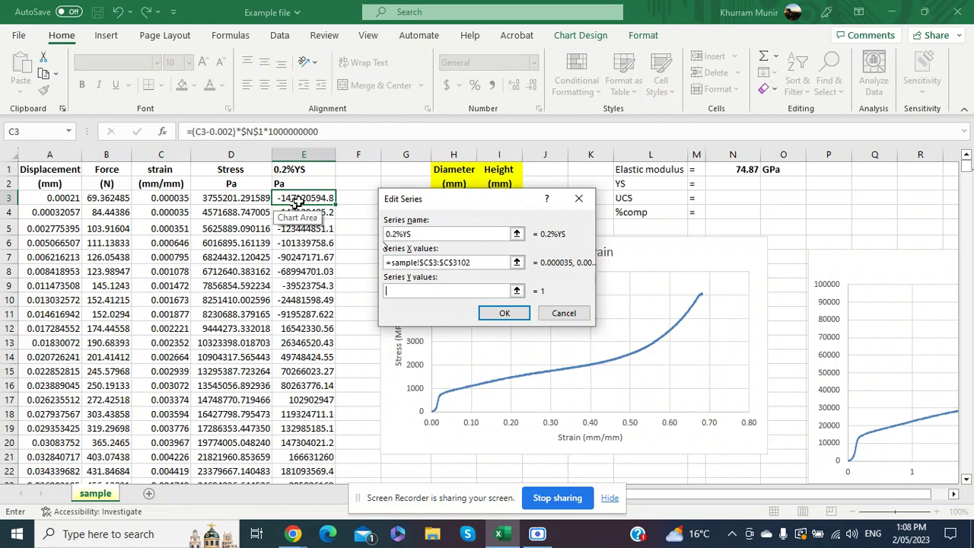
left_click_drag(297, 200, 302, 242)
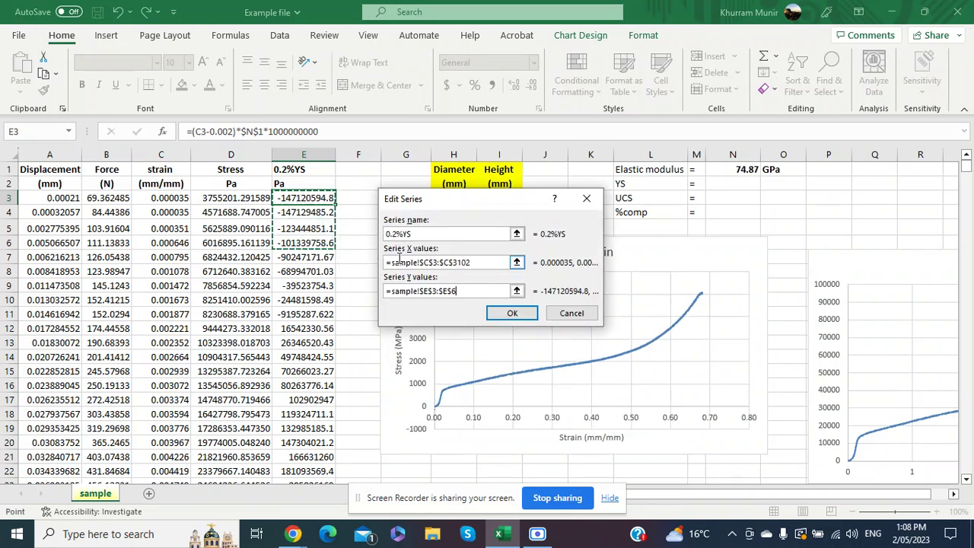
key("ctrl+shift+Down")
left_click(512, 313)
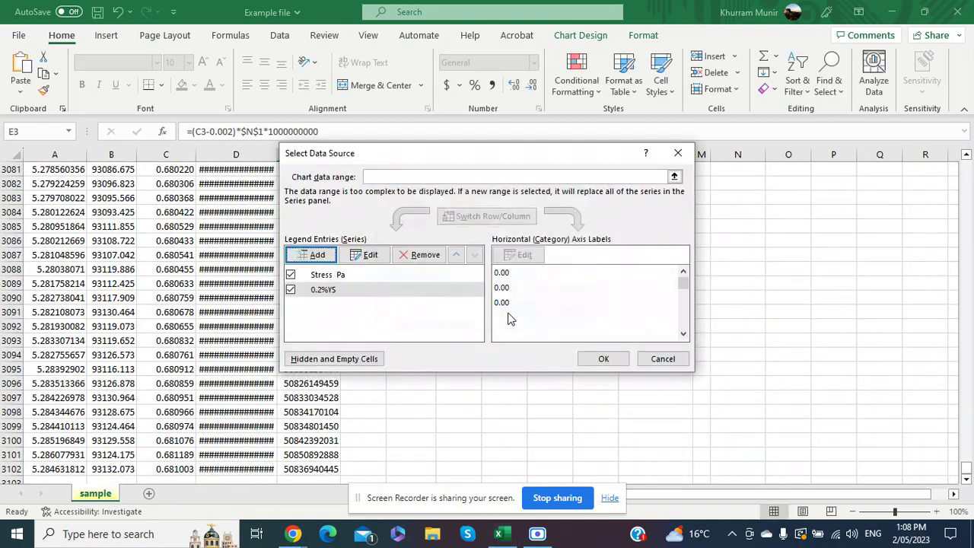
Correct the 0.2%YS series ranges to X values $C$3:$C$3102 and Y values $E$3:$E$3102, and apply the chart data
left_click(370, 254)
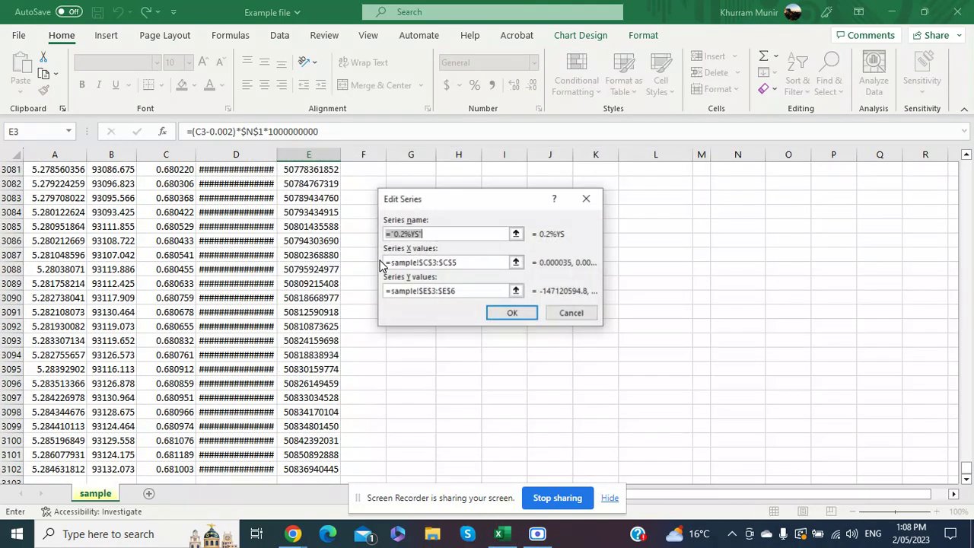
left_click(454, 259)
key("BackSpace")
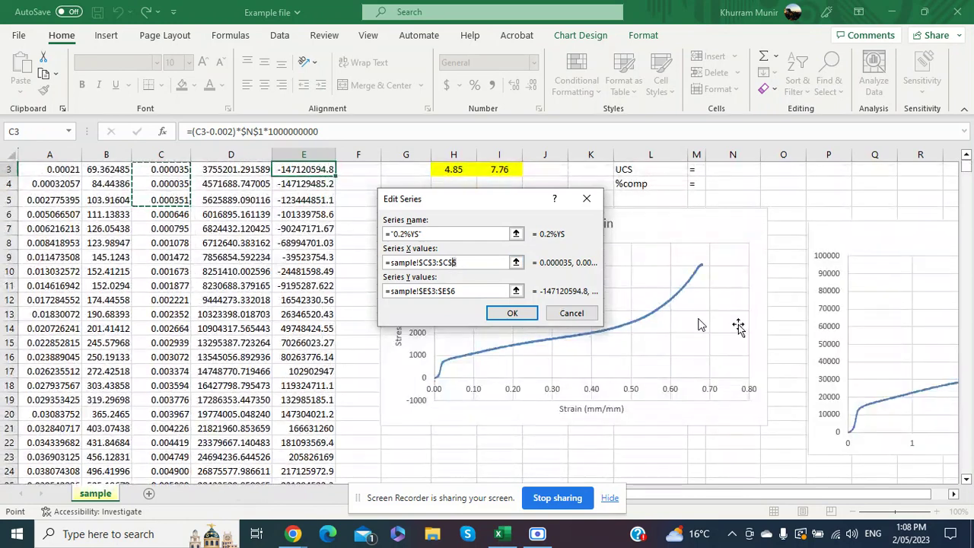
type("3102")
left_click(454, 292)
key("BackSpace")
type("3")
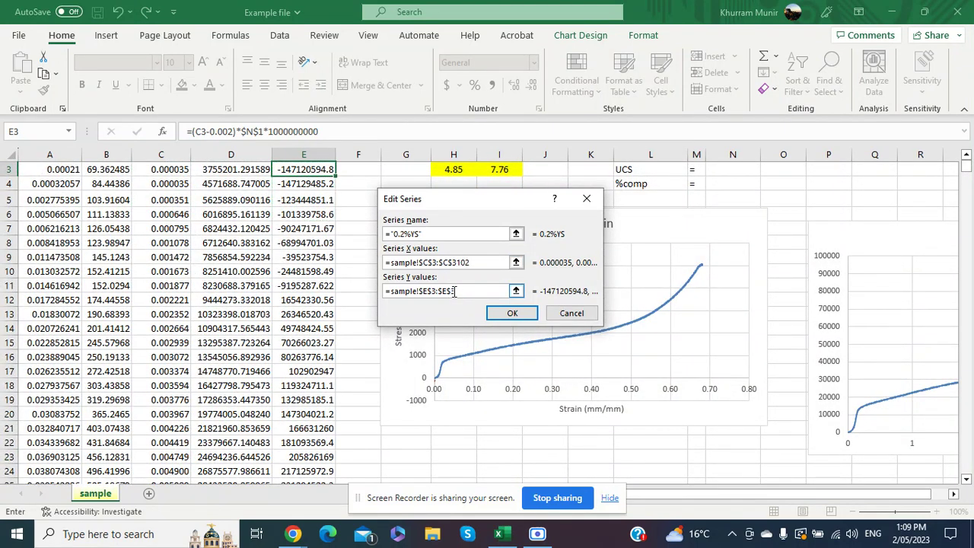
left_click(527, 316)
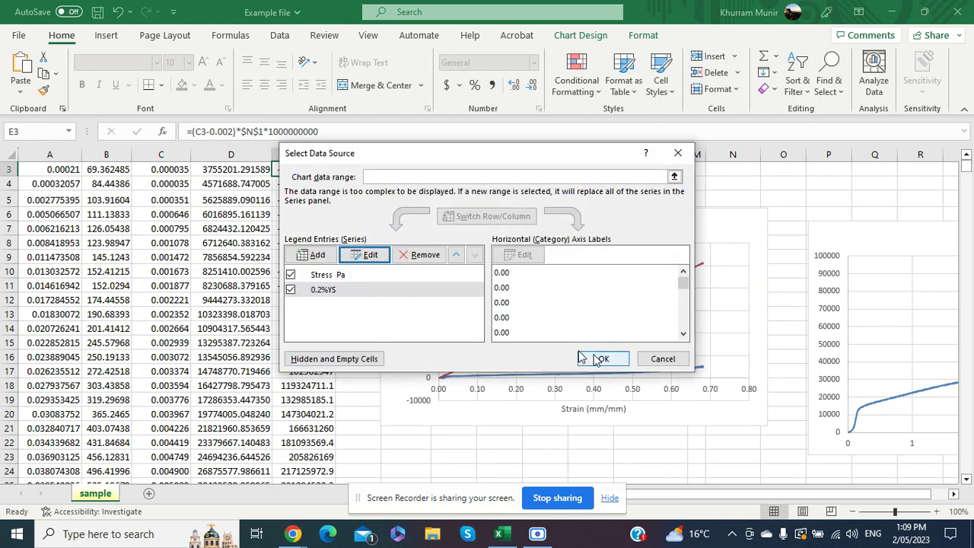
left_click(597, 360)
Set the minimum bound of the Stress vs strain chart's vertical axis to 0
left_click(481, 468)
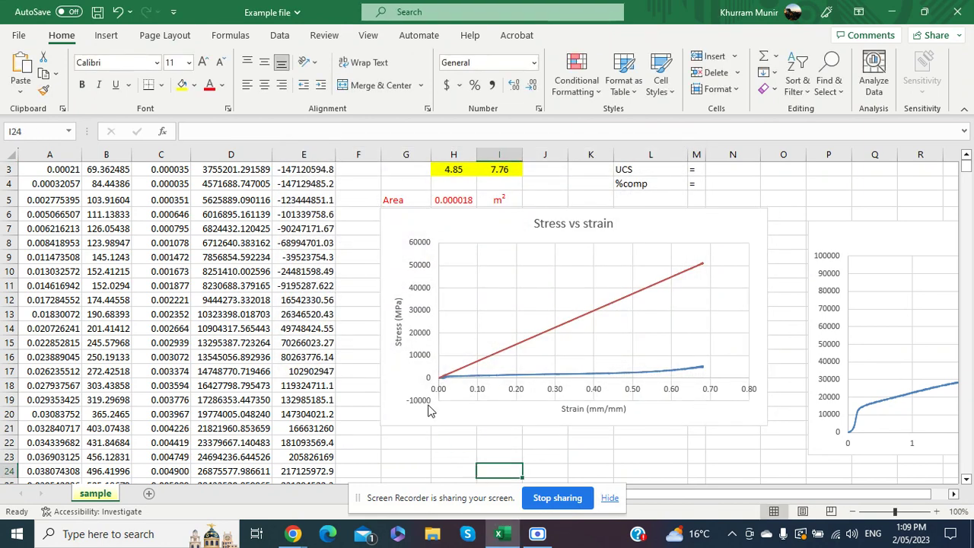
double_click(423, 365)
double_click(892, 281)
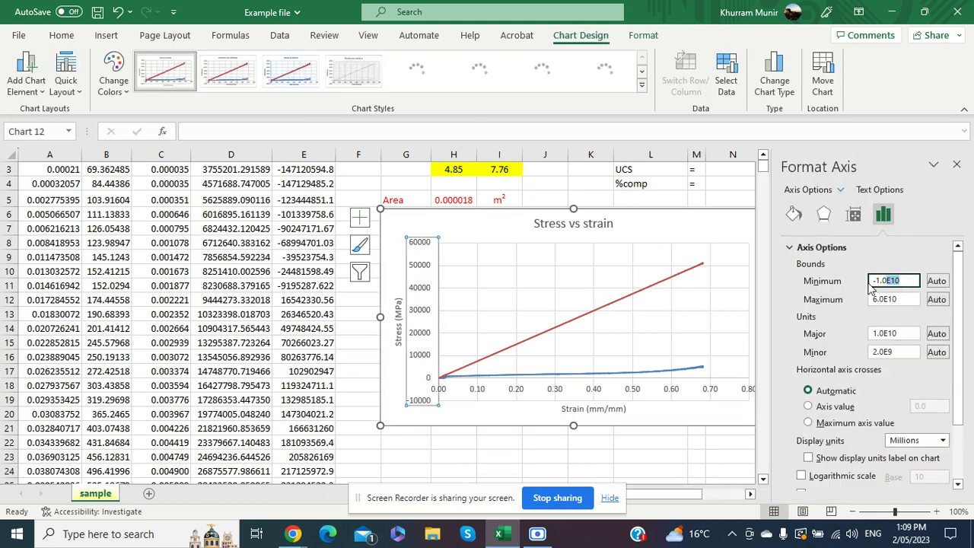
type("0")
key("Return")
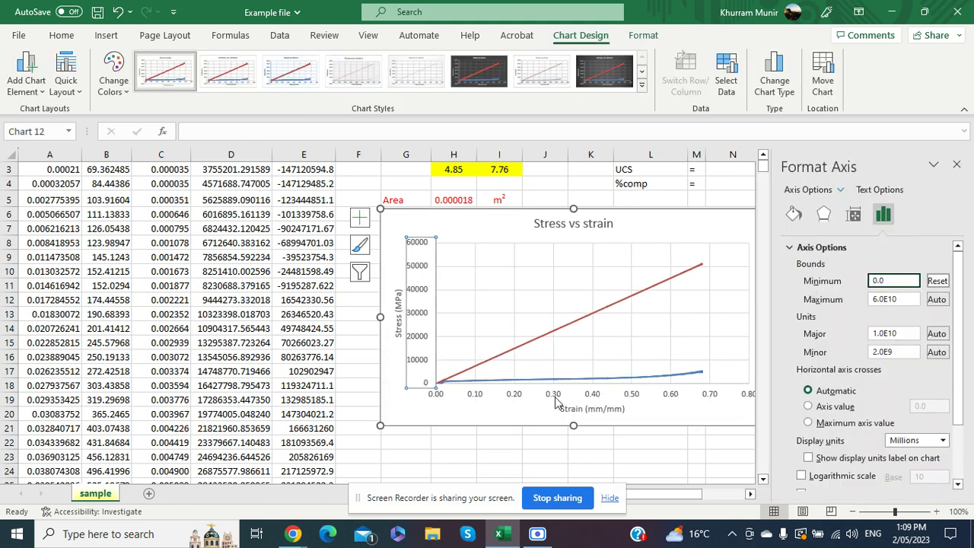
Set the maximum bound of the Stress vs strain chart's horizontal axis to 0.1
left_click(410, 439)
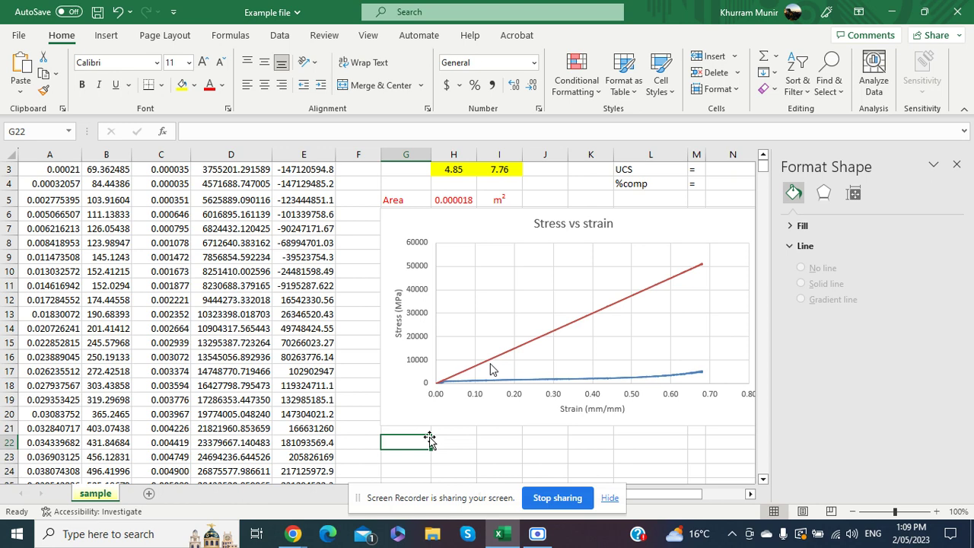
left_click(449, 396)
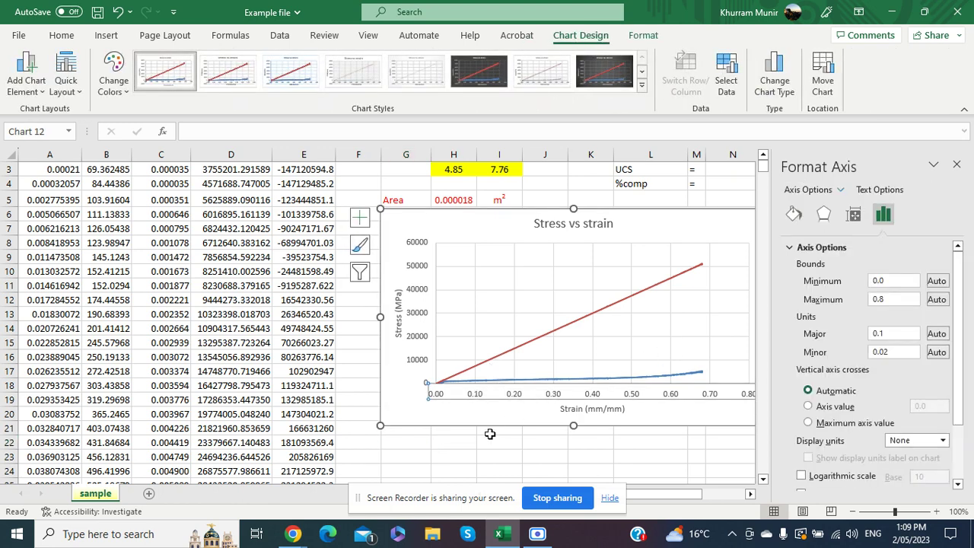
left_click(482, 444)
left_click(480, 399)
double_click(879, 300)
type("0.")
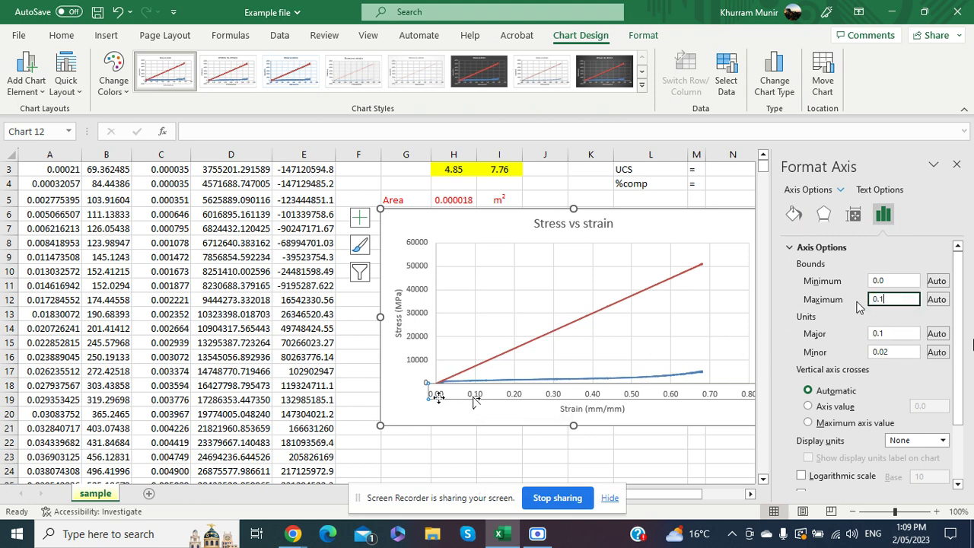
type("1")
left_click(545, 456)
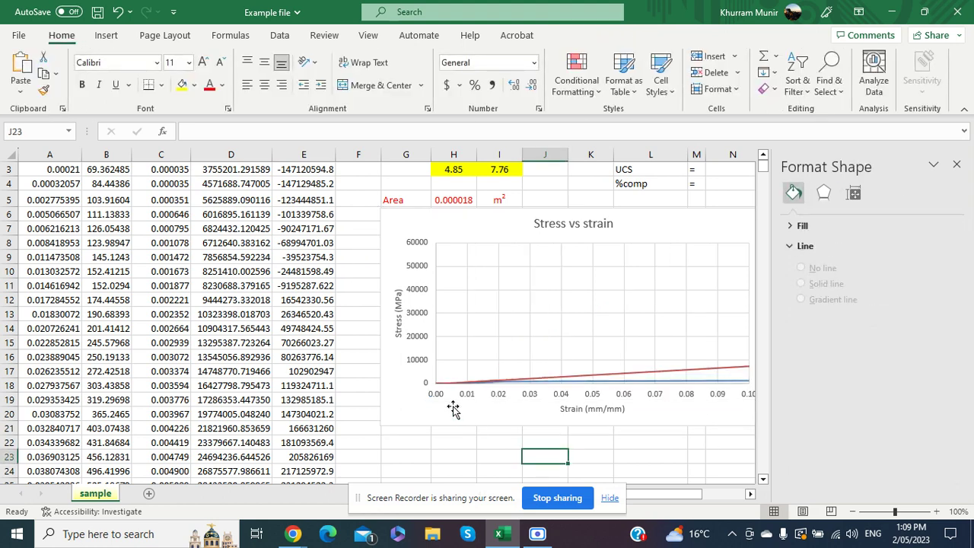
Set the maximum bound of the chart's vertical axis to 2e9 and close the formatting pane
left_click(422, 365)
double_click(887, 300)
type("2e9")
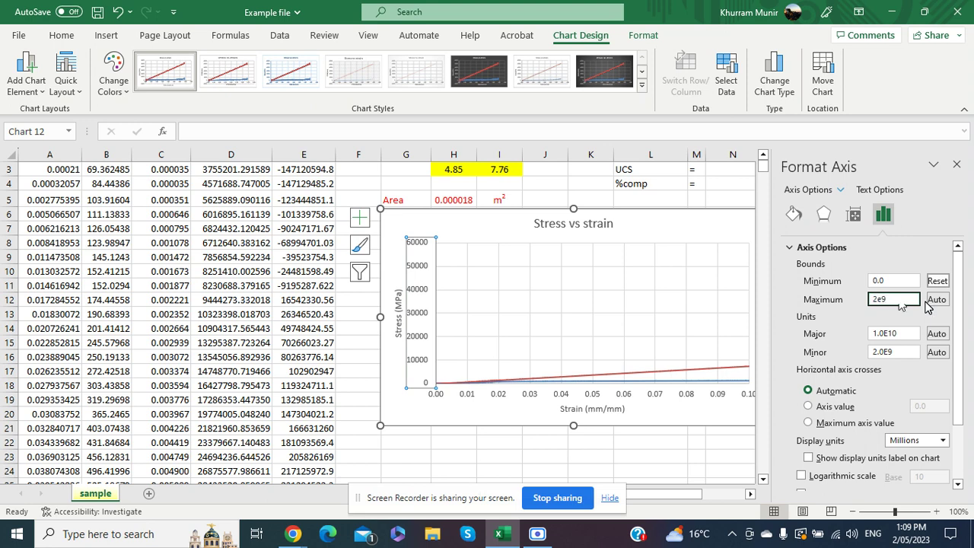
left_click(445, 458)
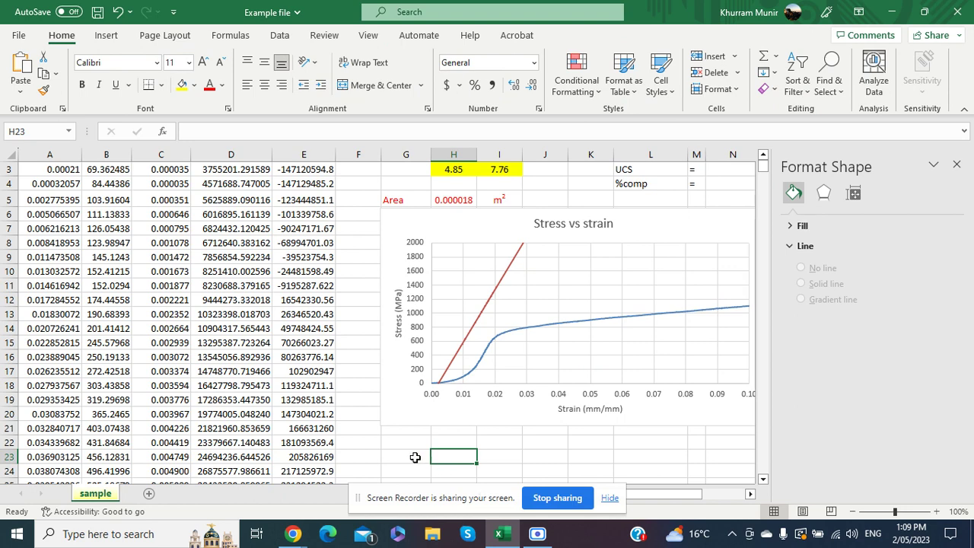
left_click(414, 458)
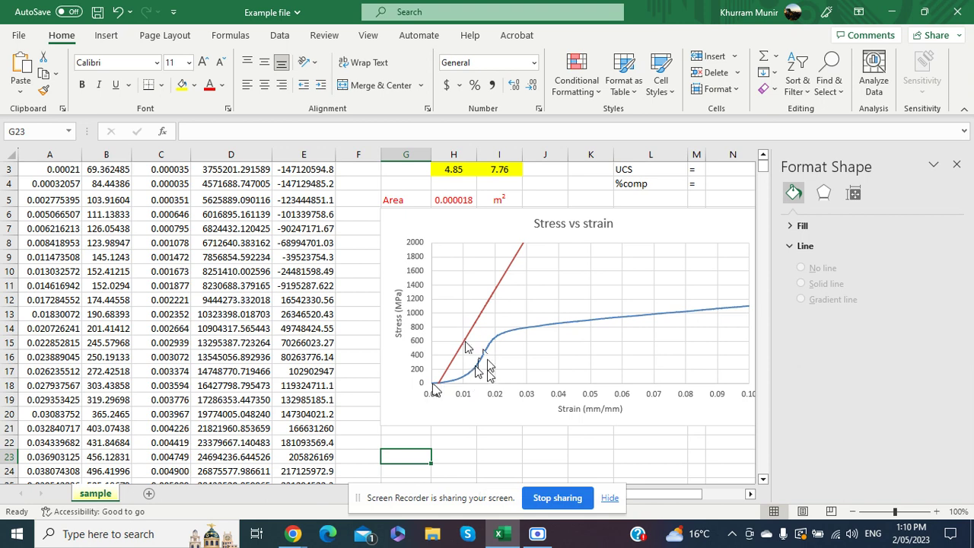
left_click(484, 417)
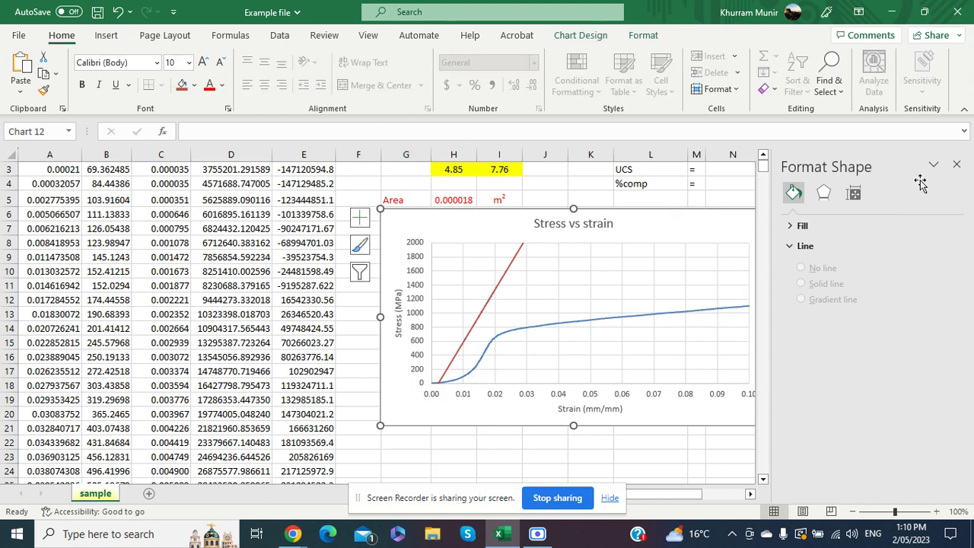
left_click(955, 164)
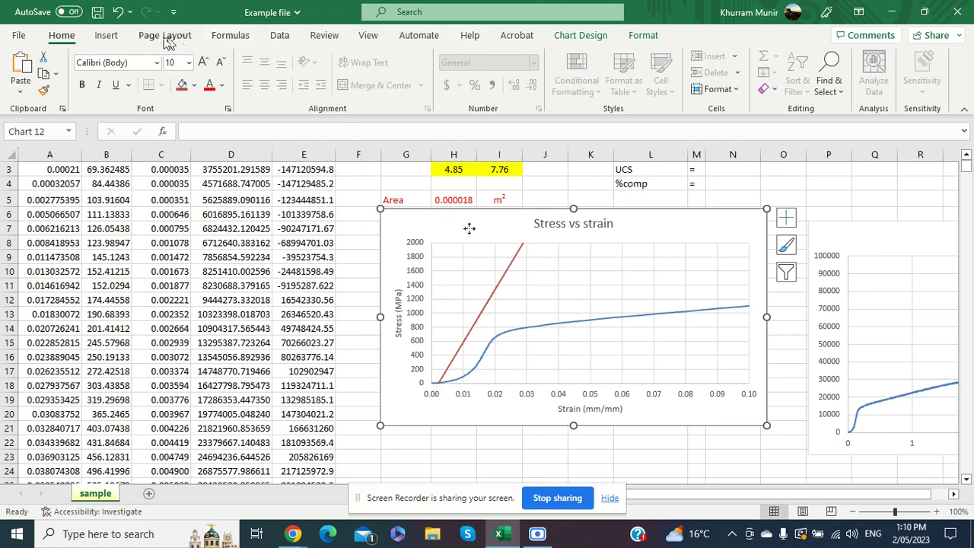
Magnify the sheet to 200% and read the strain on the blue curve where its straight elastic portion begins
left_click(368, 35)
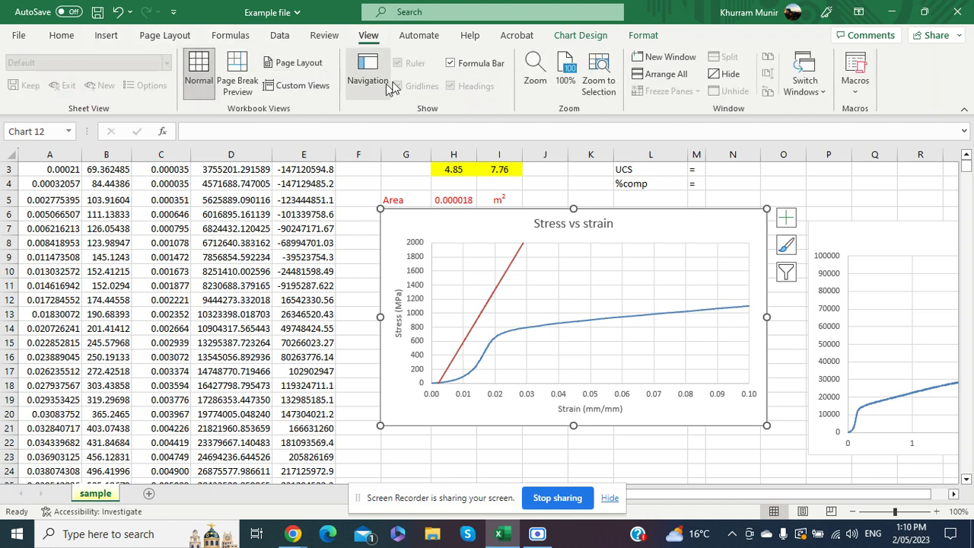
left_click(535, 70)
left_click(439, 220)
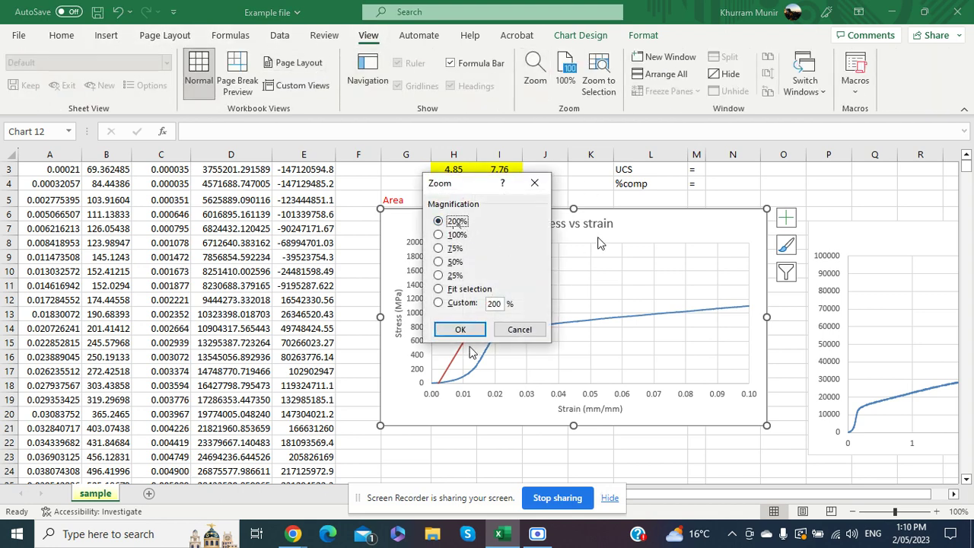
left_click(460, 329)
scroll(529, 348, "down", 1)
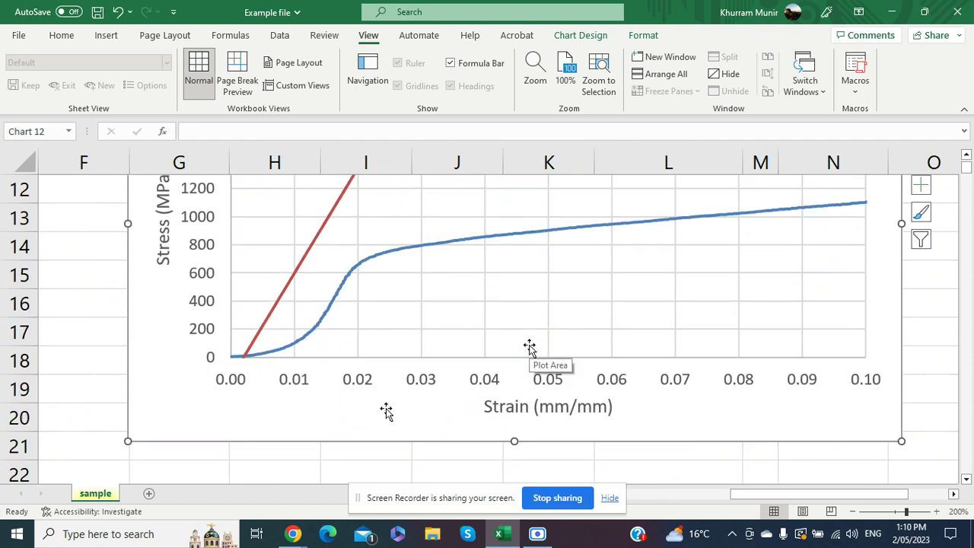
left_click(313, 466)
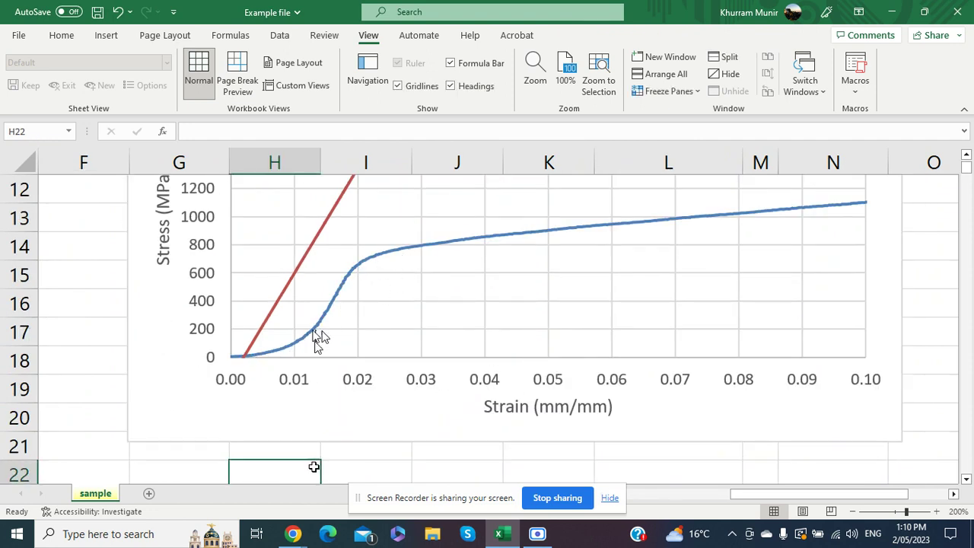
mouse_move(317, 335)
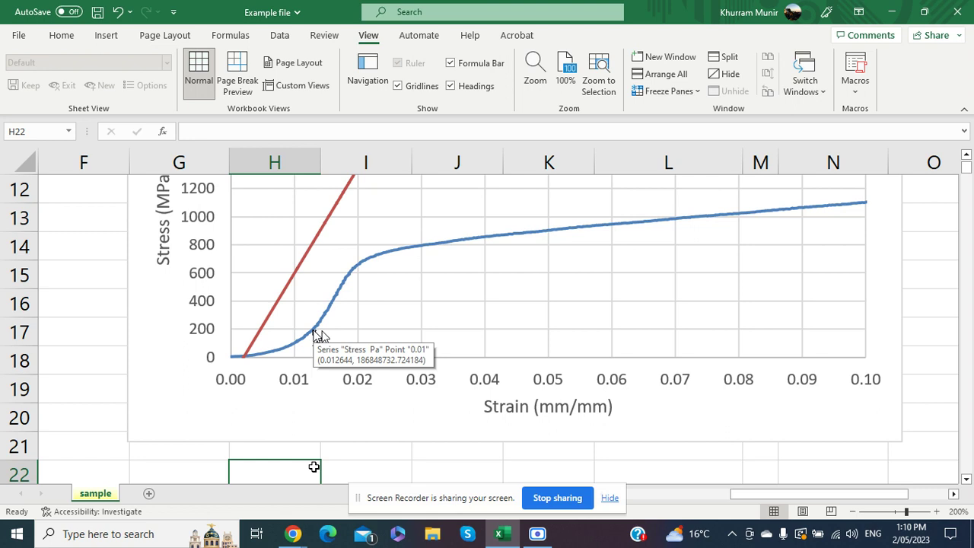
Restore the sheet to 100% magnification and note the strain offset 0.012 in cell H23
left_click(107, 382)
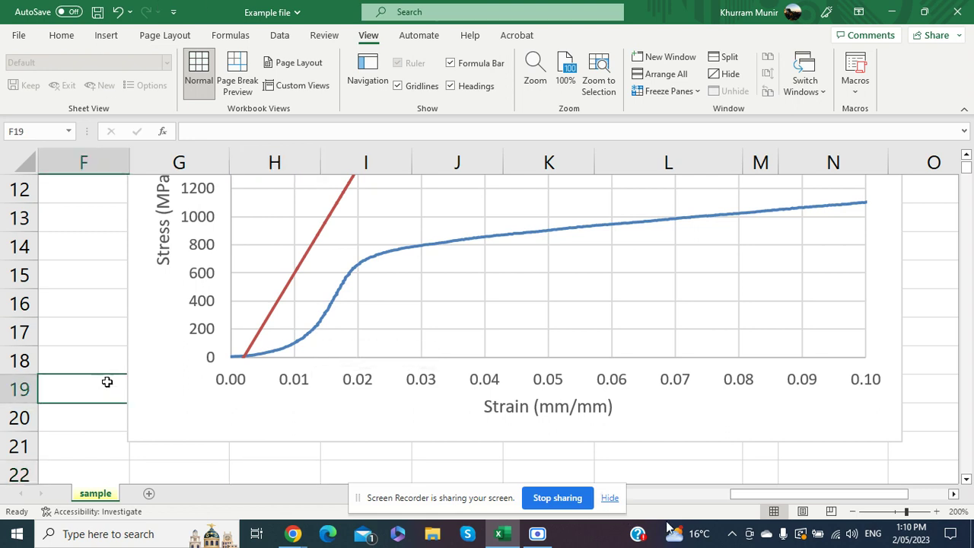
left_click_drag(771, 496, 671, 496)
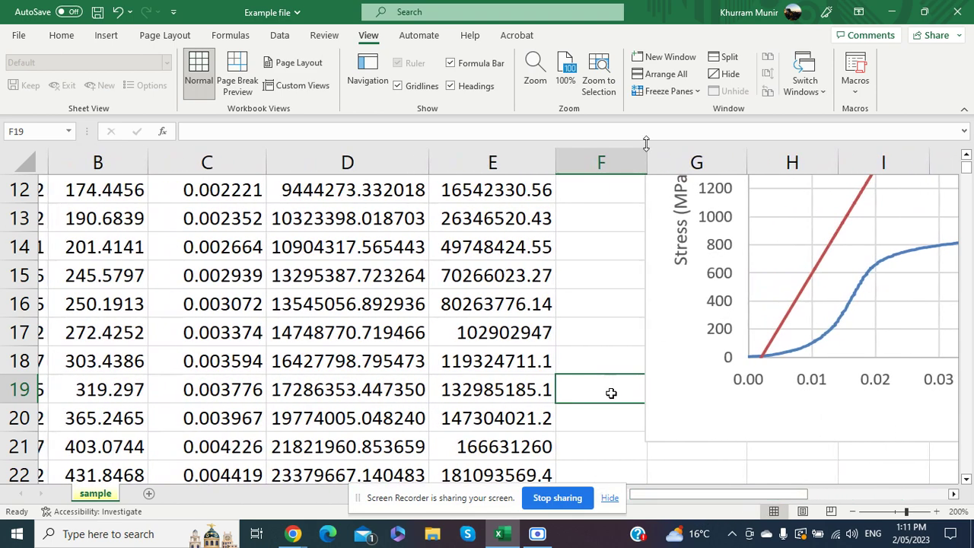
left_click(565, 74)
left_click(430, 329)
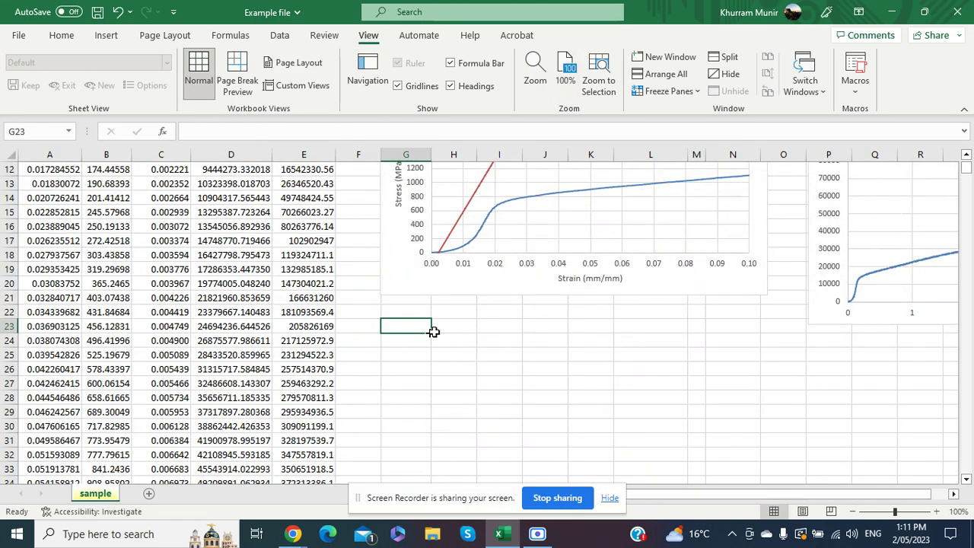
left_click(447, 327)
type("0.012")
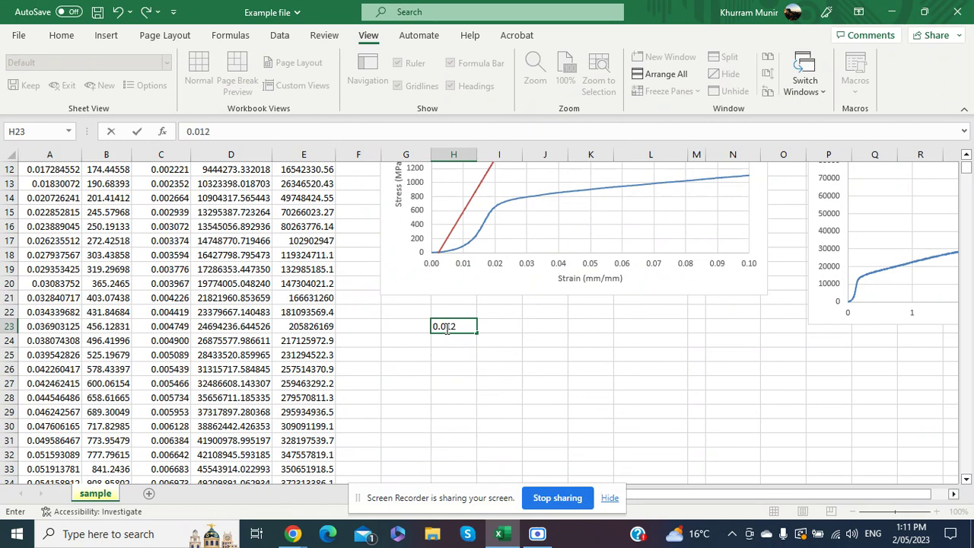
key("Return")
scroll(479, 365, "up", 4)
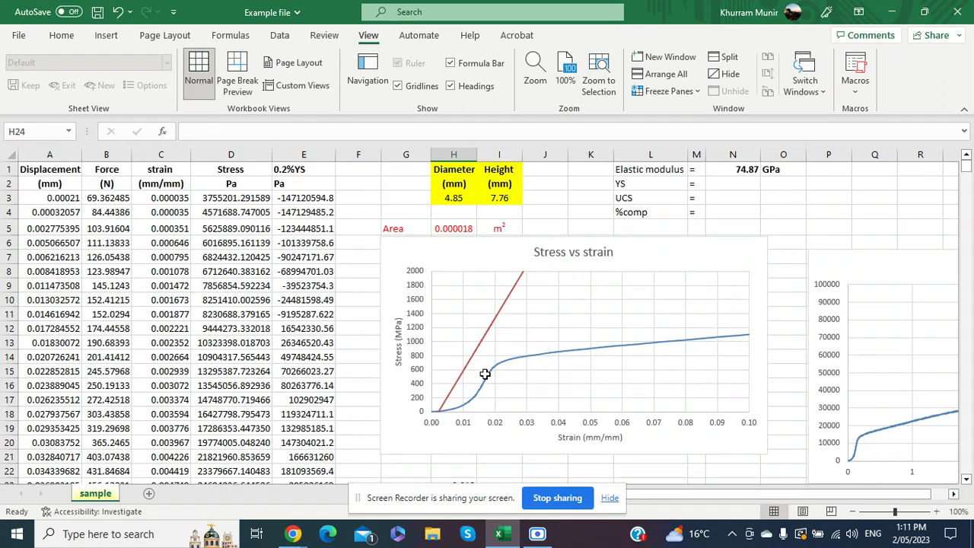
left_click(306, 197)
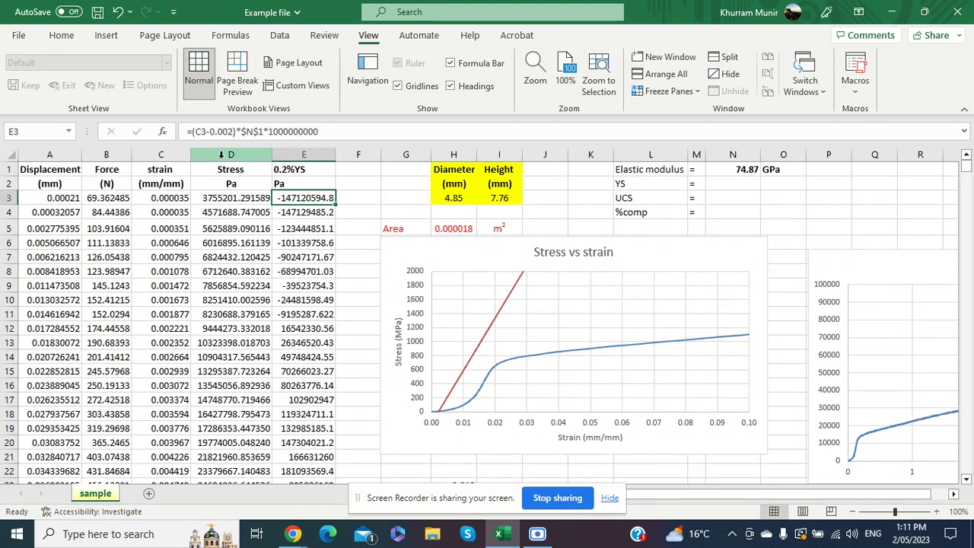
left_click(211, 134)
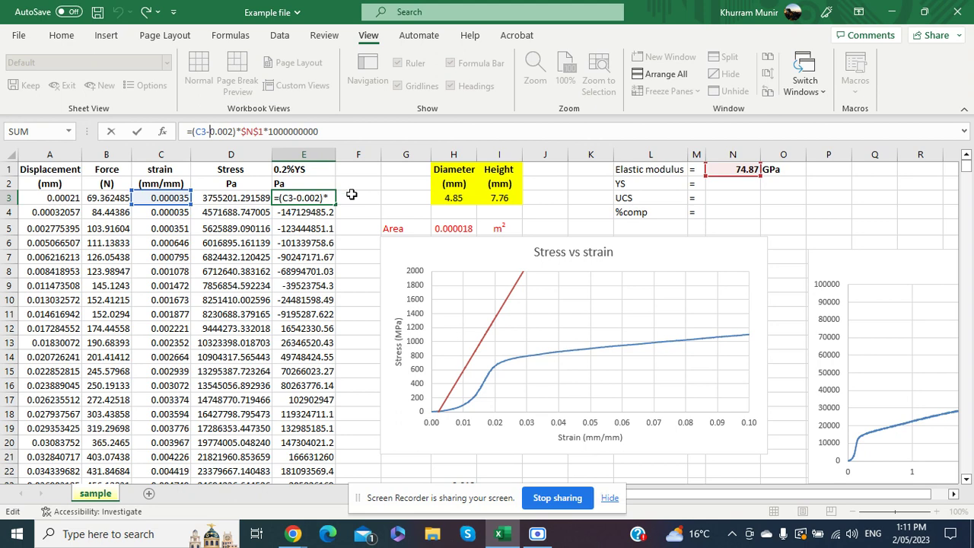
type("(0.002")
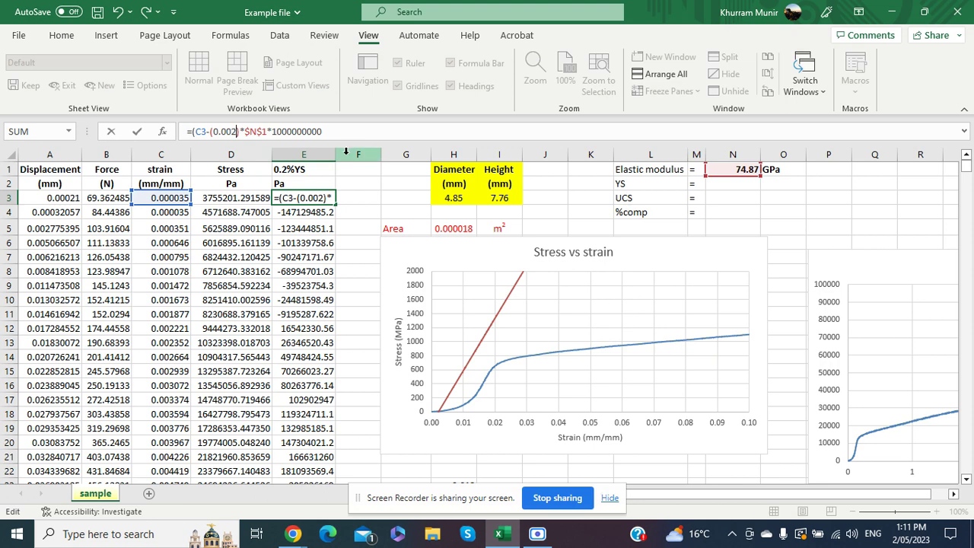
type("+0.01")
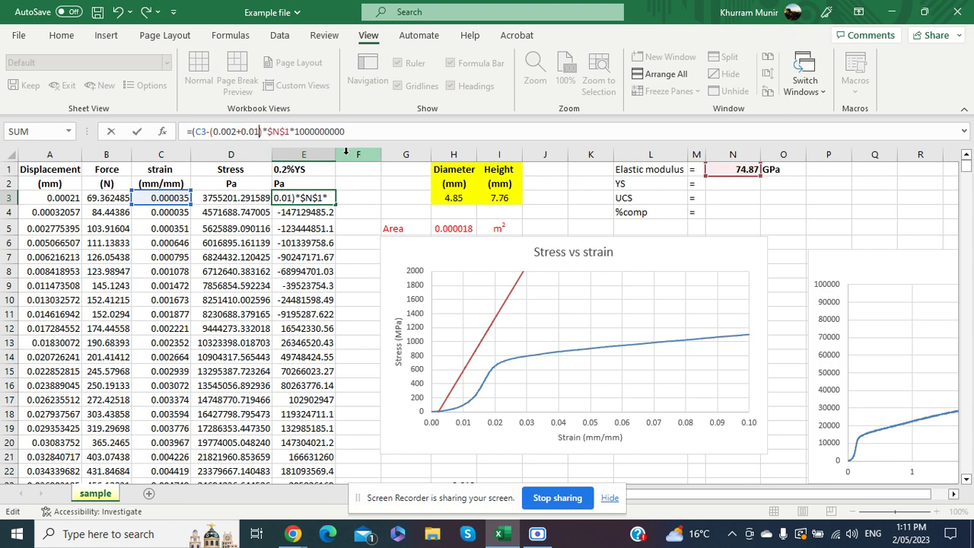
type("2)")
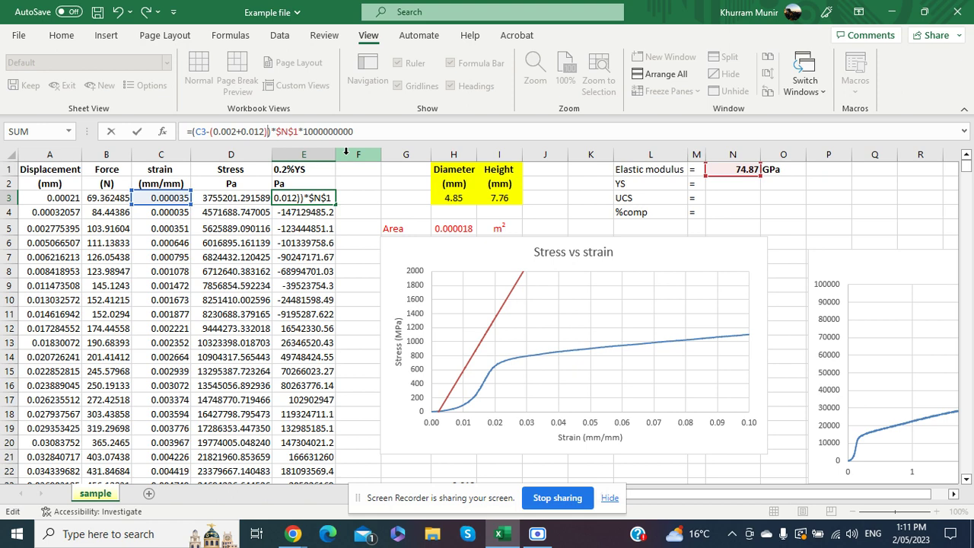
key("Return")
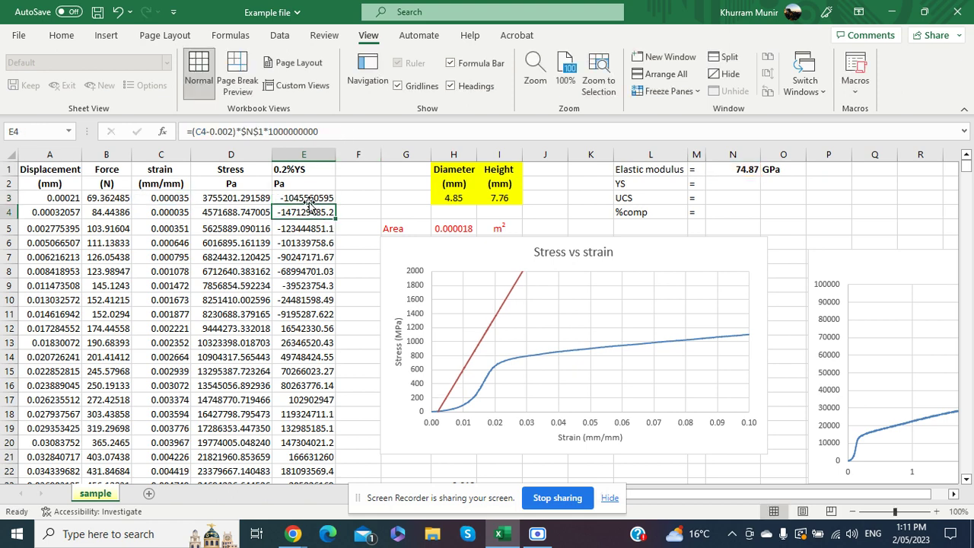
left_click(306, 197)
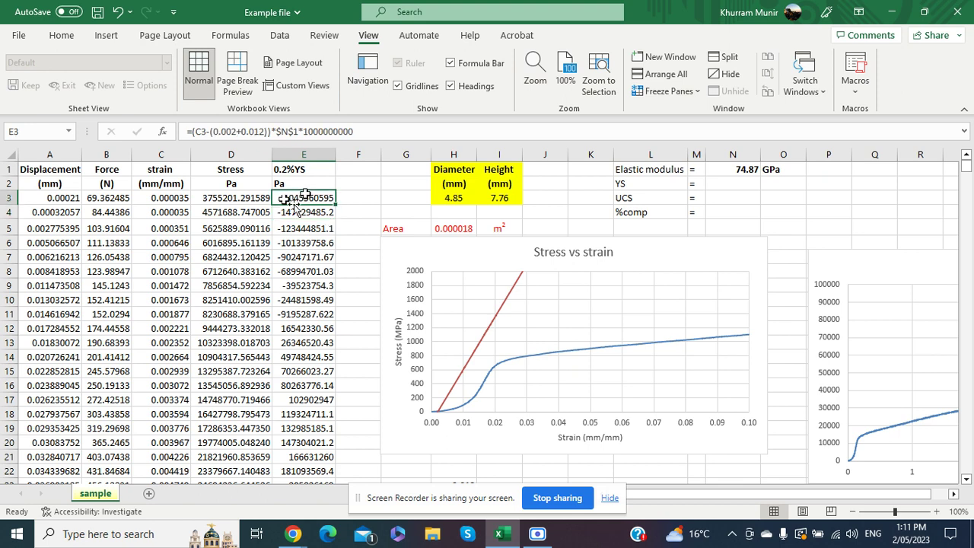
double_click(334, 204)
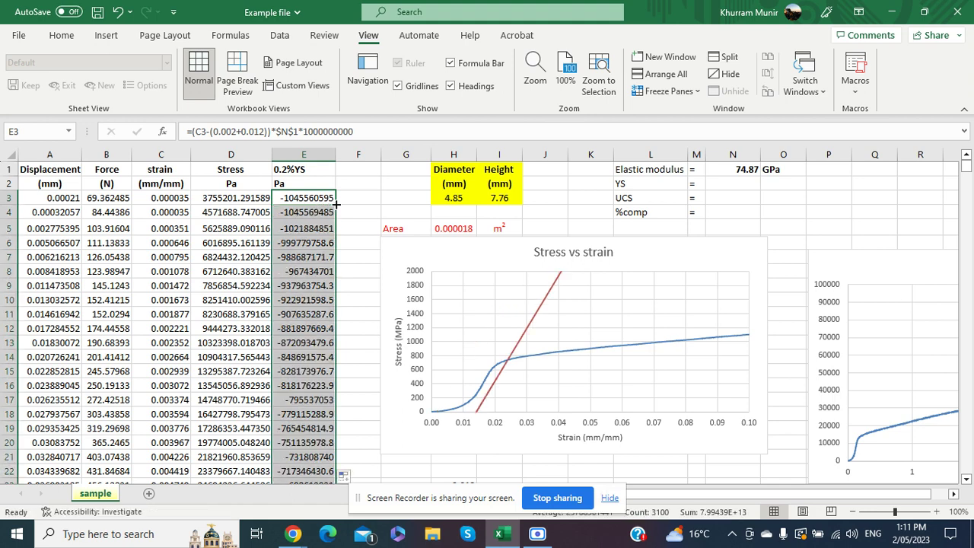
left_click(371, 304)
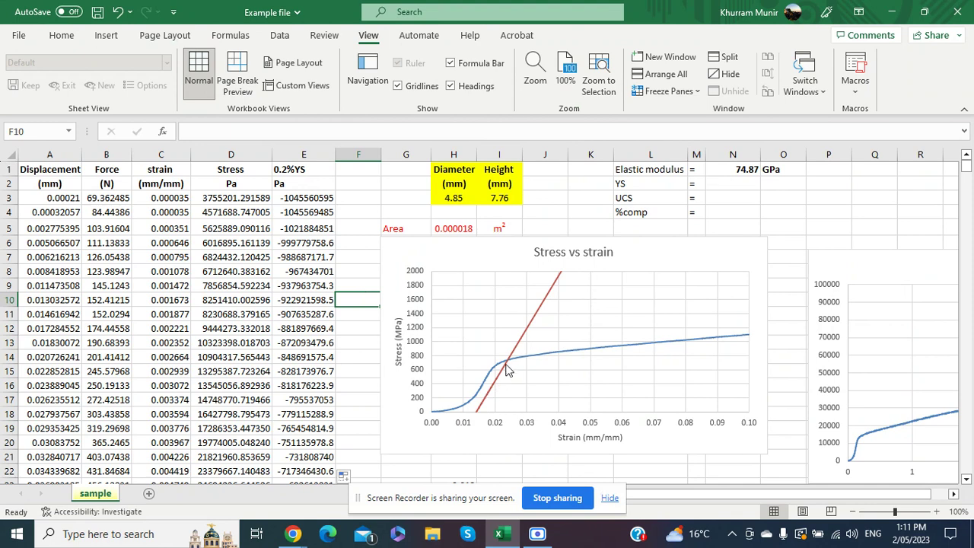
Read the stress where the offset line crosses the curve and enter 738 as the YS value in N2
mouse_move(509, 366)
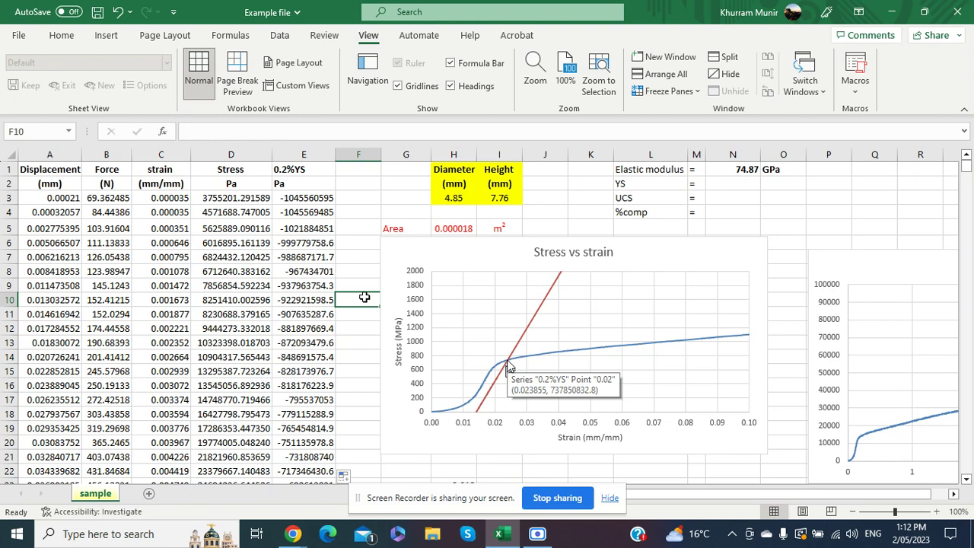
left_click(744, 182)
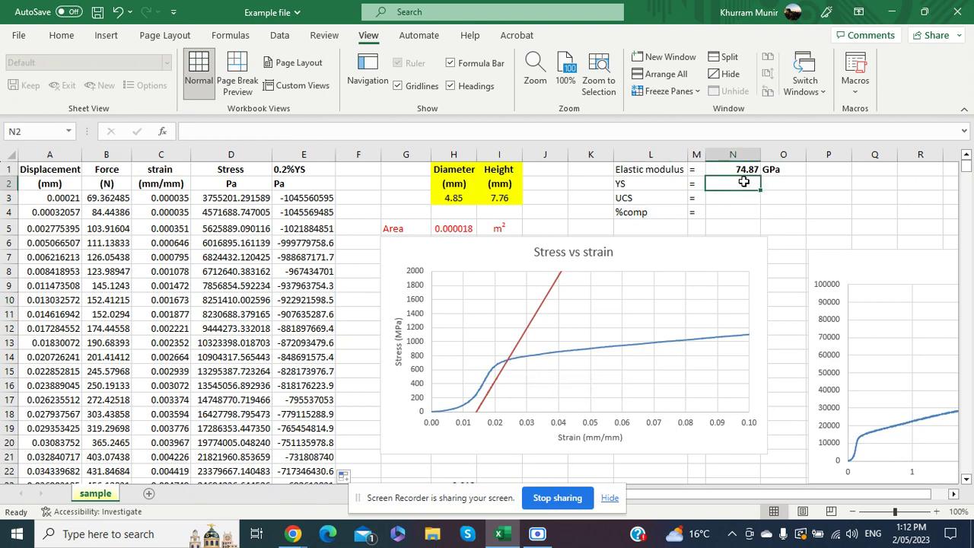
type("737.85")
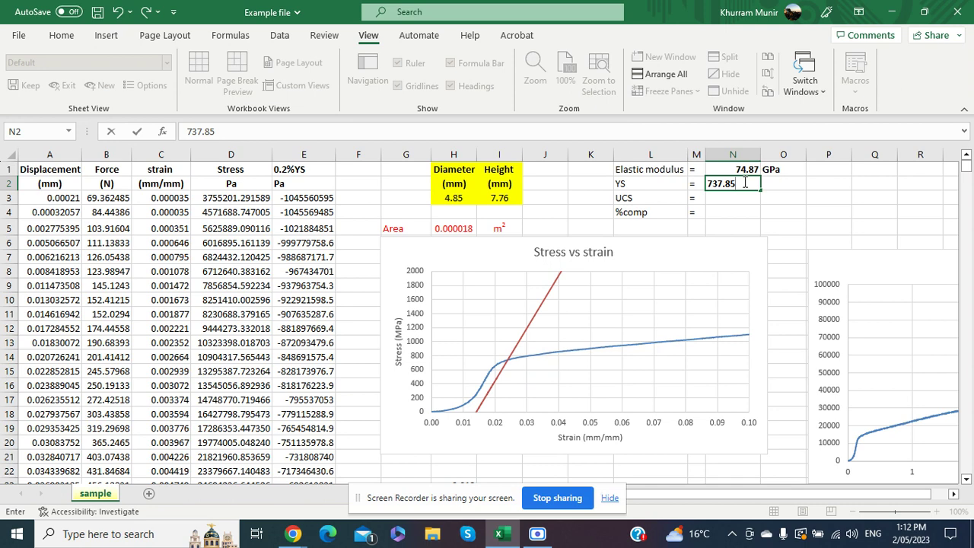
key("BackSpace")
key("BackSpace")
key("BackSpace")
key("BackSpace")
type("8")
Enter the unit MPa beside the YS value in O2, correcting its automatically changed capitalisation
left_click(775, 184)
type("MPa")
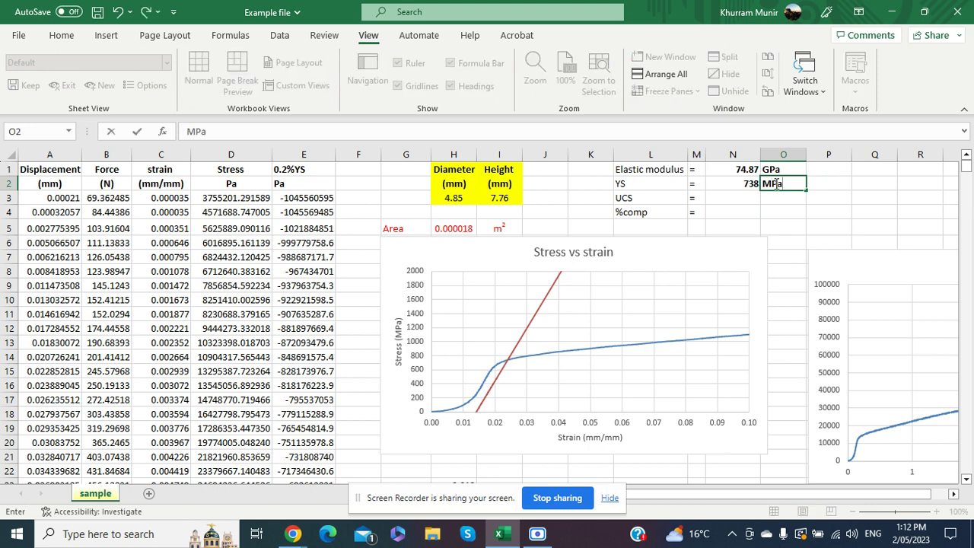
key("ctrl+Return")
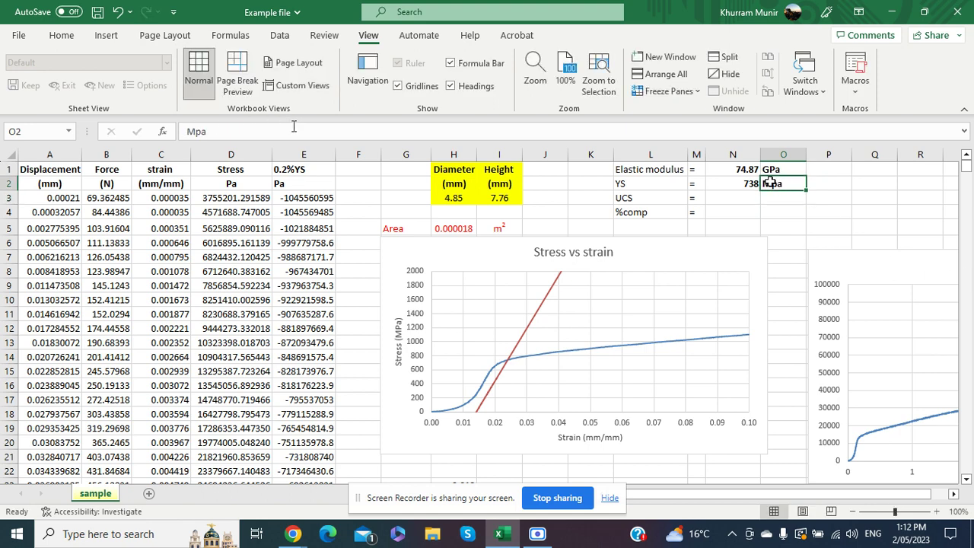
double_click(774, 183)
key("BackSpace")
key("BackSpace")
type("Pa")
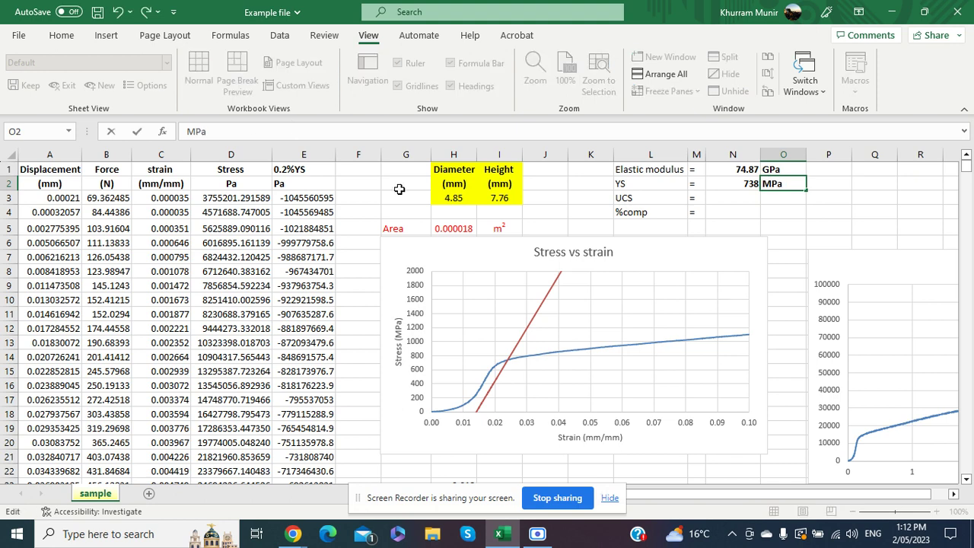
key("Return")
Move the Stress vs strain chart down below the results and calculate the UCS in N3 with =MAX(D3:D3102)
left_click_drag(392, 242, 560, 344)
left_click(732, 197)
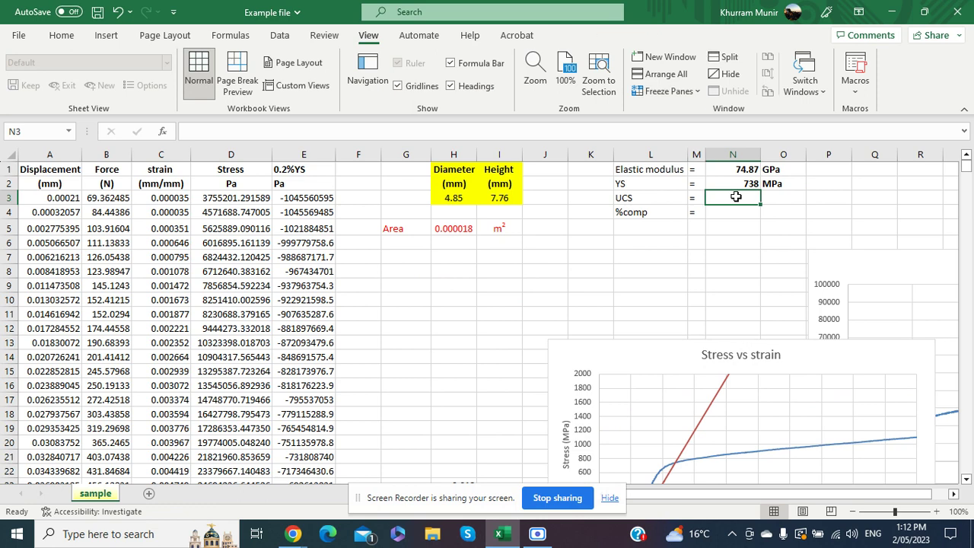
type("=")
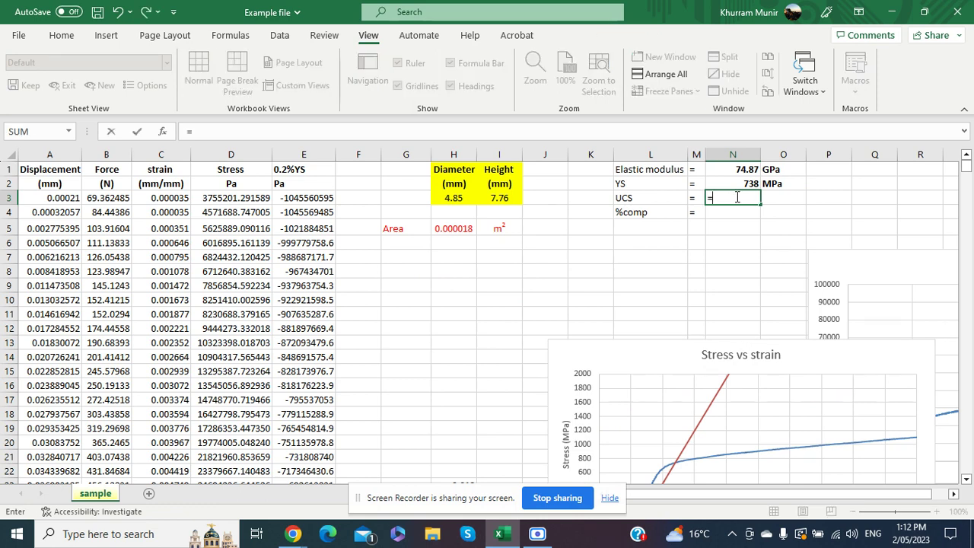
type("max")
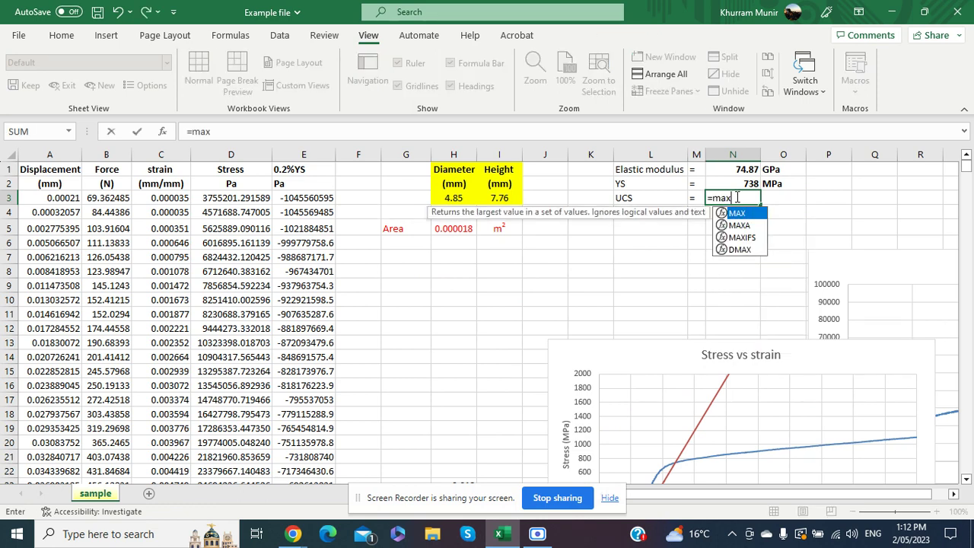
double_click(738, 214)
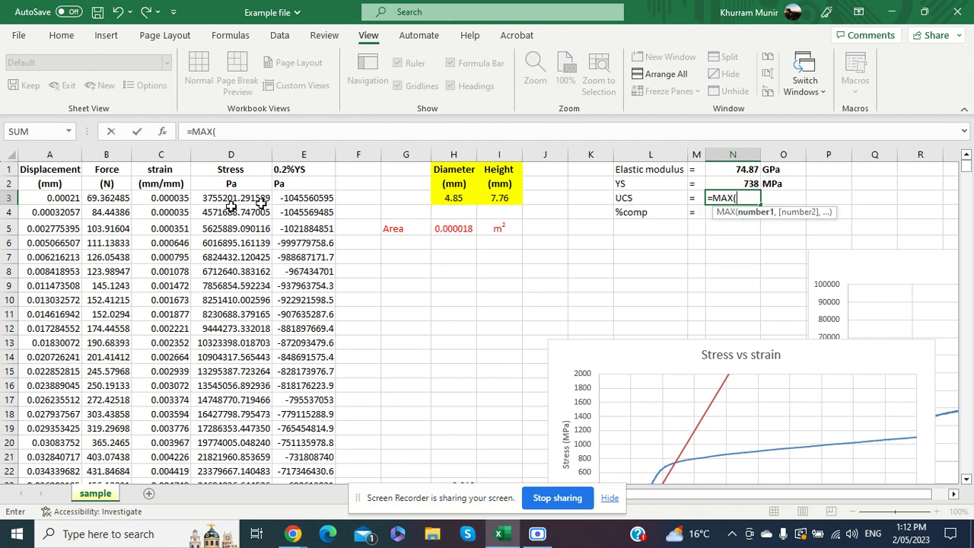
left_click_drag(230, 199, 222, 251)
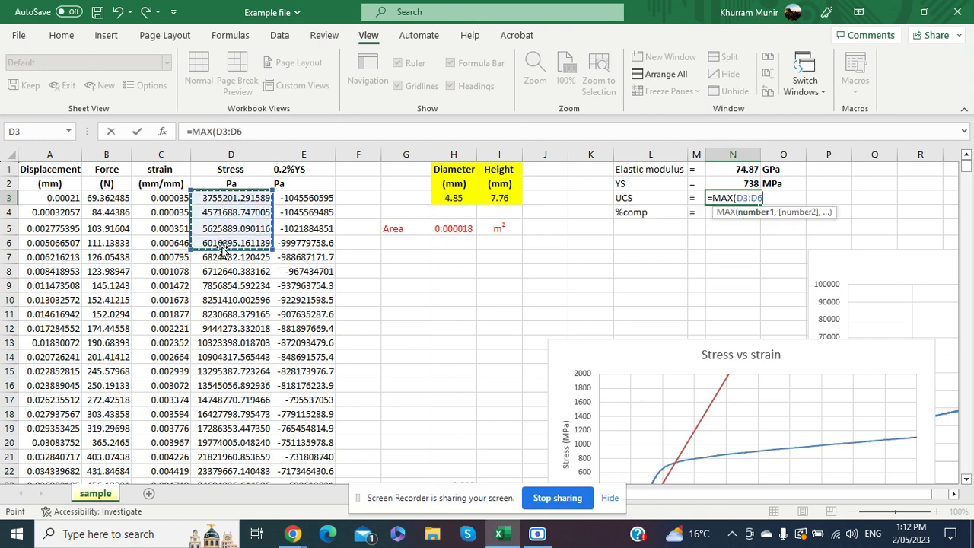
key("ctrl+shift+Down")
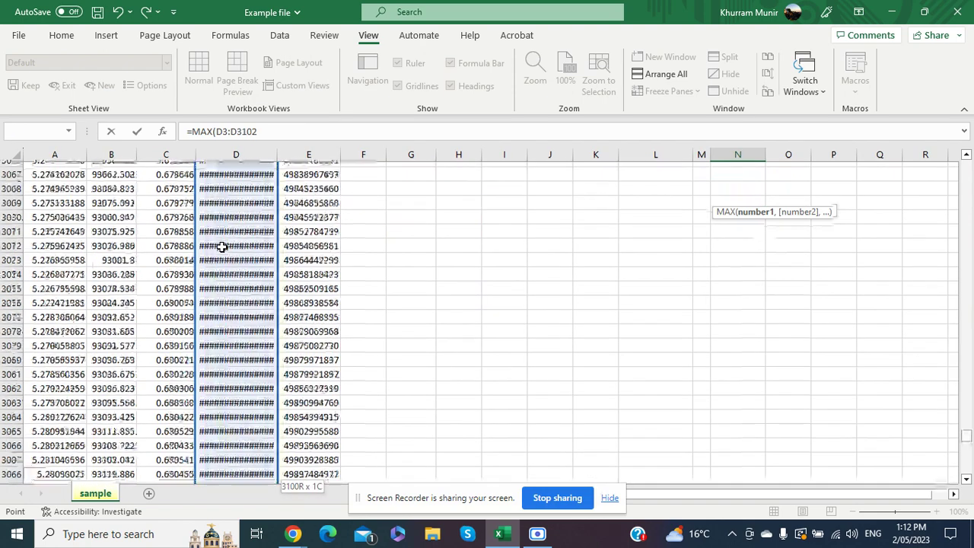
left_click(277, 131)
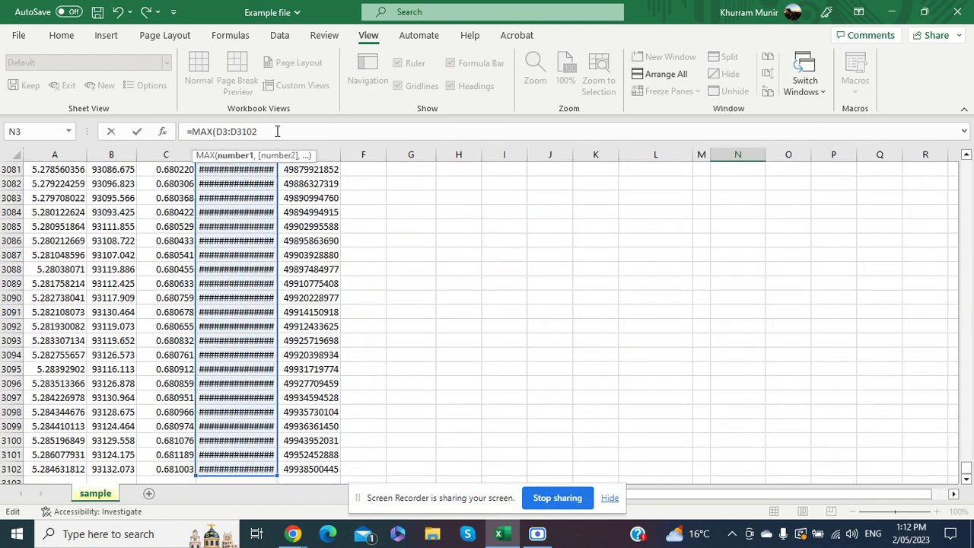
type(")")
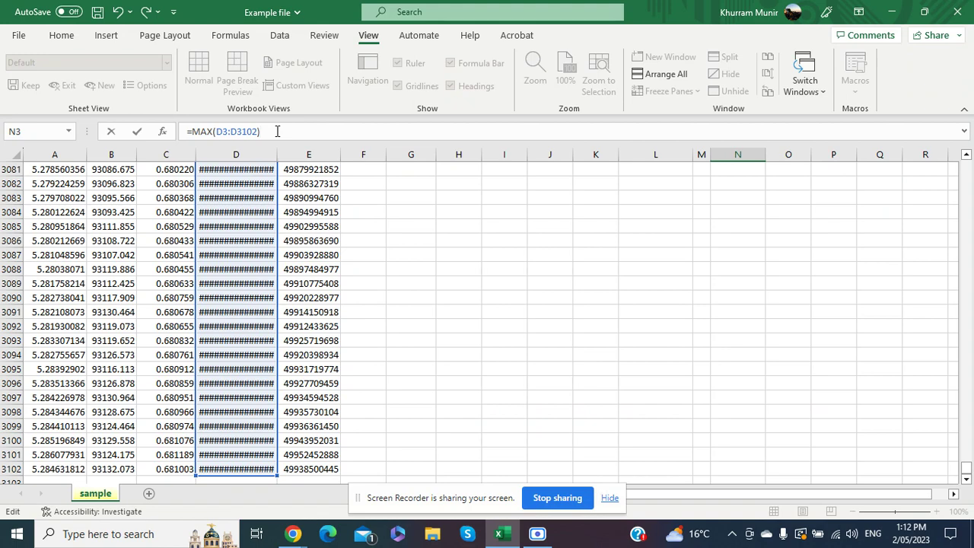
key("Return")
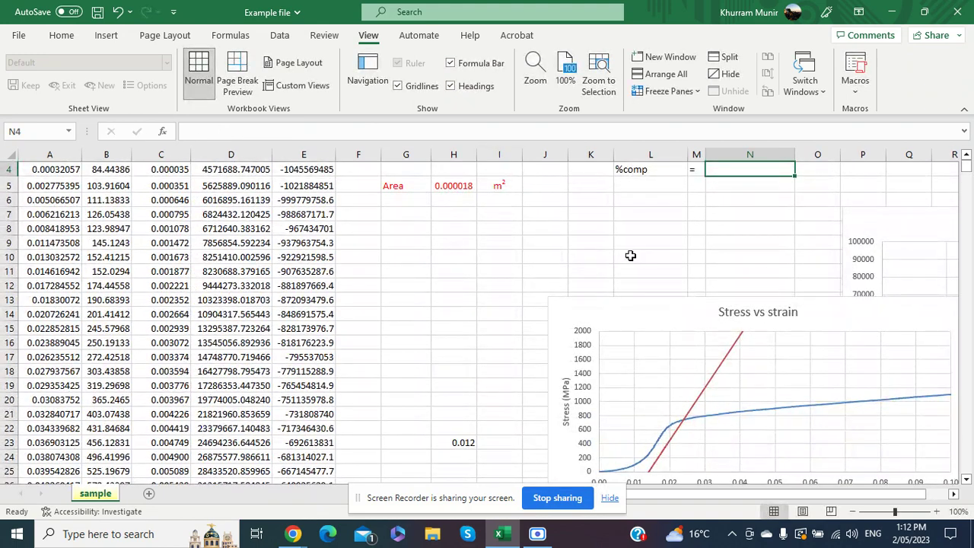
Convert the UCS in N3 to megapascals by changing its formula to =MAX(D3:D3102)/1000000
scroll(631, 255, "up", 1)
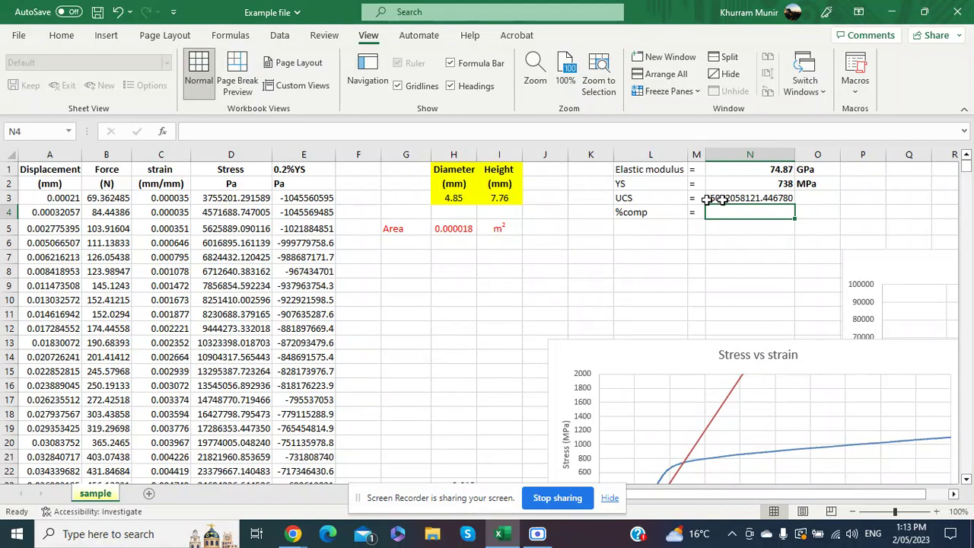
left_click(750, 198)
left_click(289, 128)
type("/1000000")
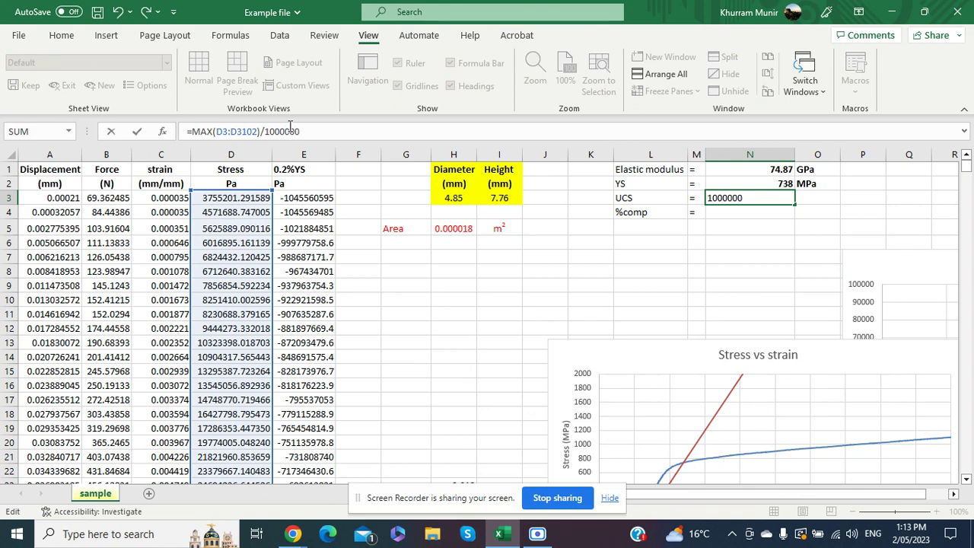
key("Return")
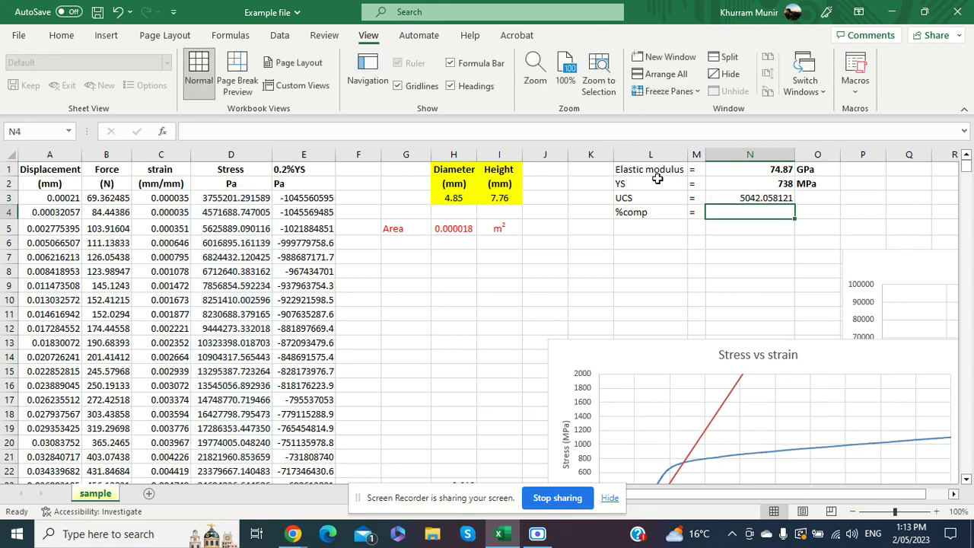
Enter the unit MPa in O3 beside the UCS value and copy the formatting of O2 onto it
left_click(800, 195)
type("MPa")
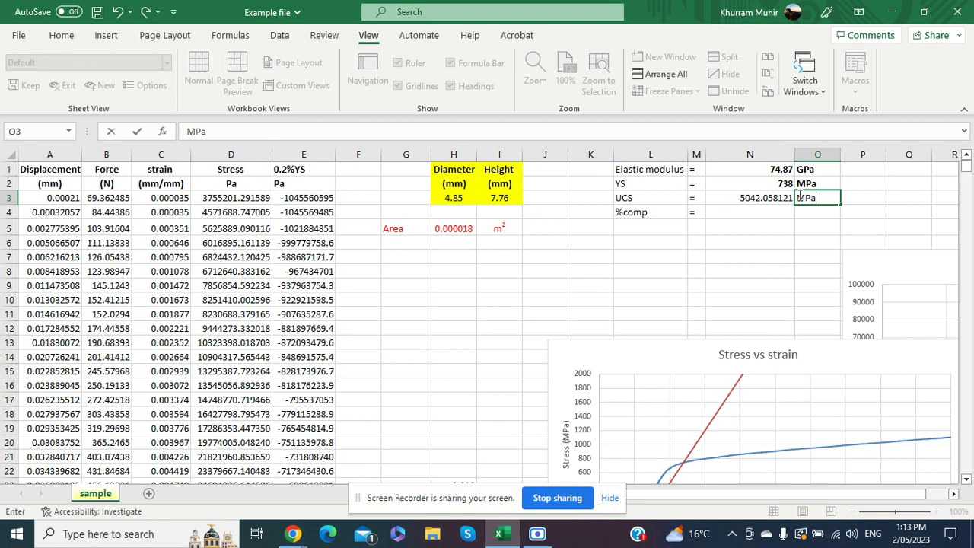
key("Return")
left_click(807, 185)
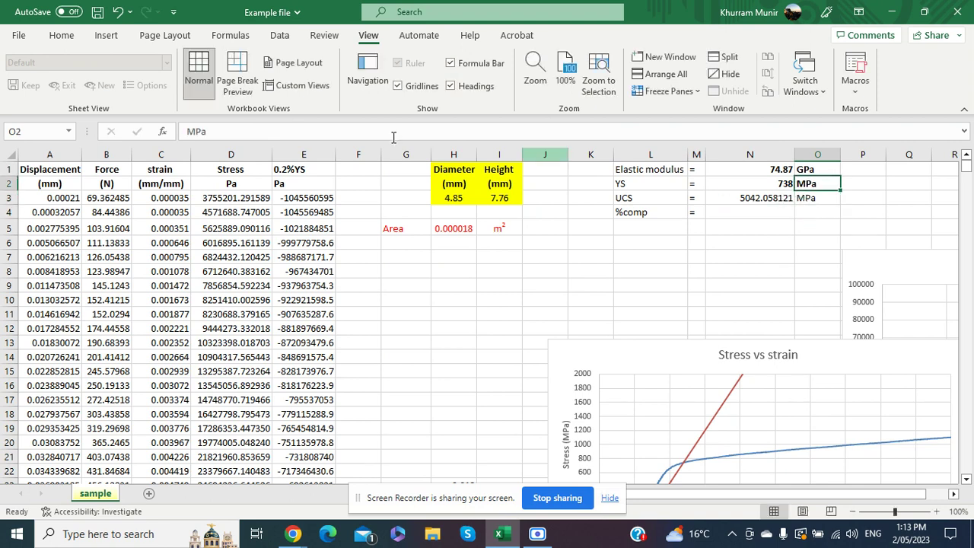
left_click(61, 35)
left_click(46, 90)
left_click(806, 198)
left_click(784, 244)
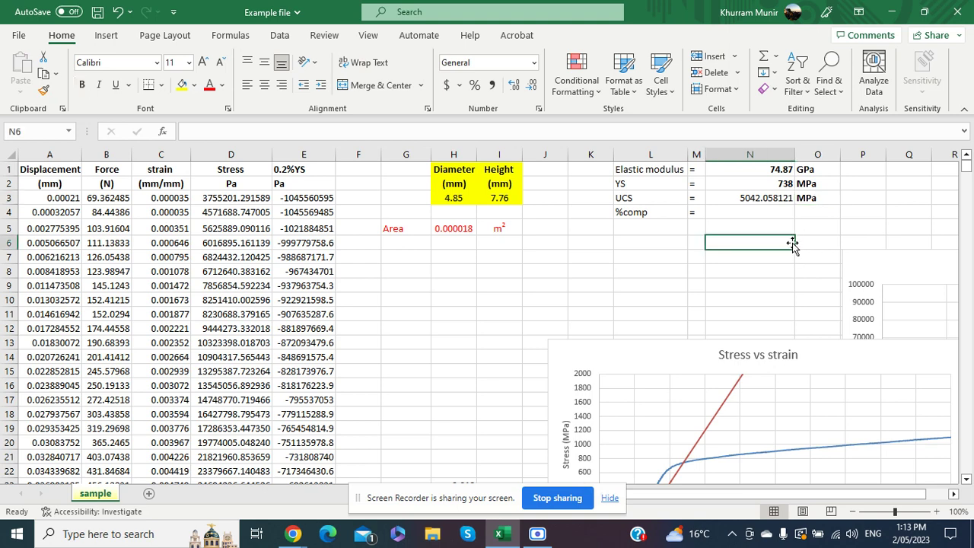
Calculate the maximum strain for %comp in N4 with the formula =MAX(C3:C3102)
left_click(746, 210)
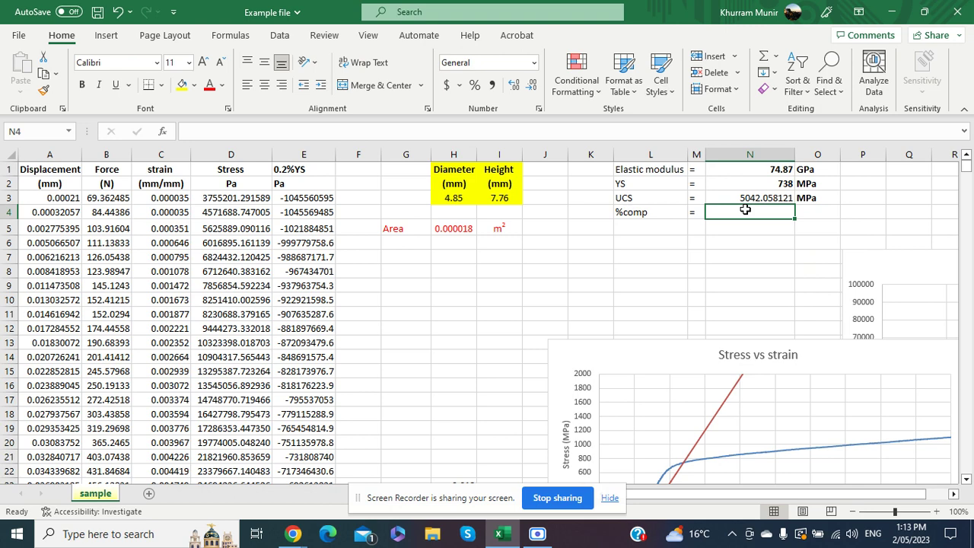
type("=max")
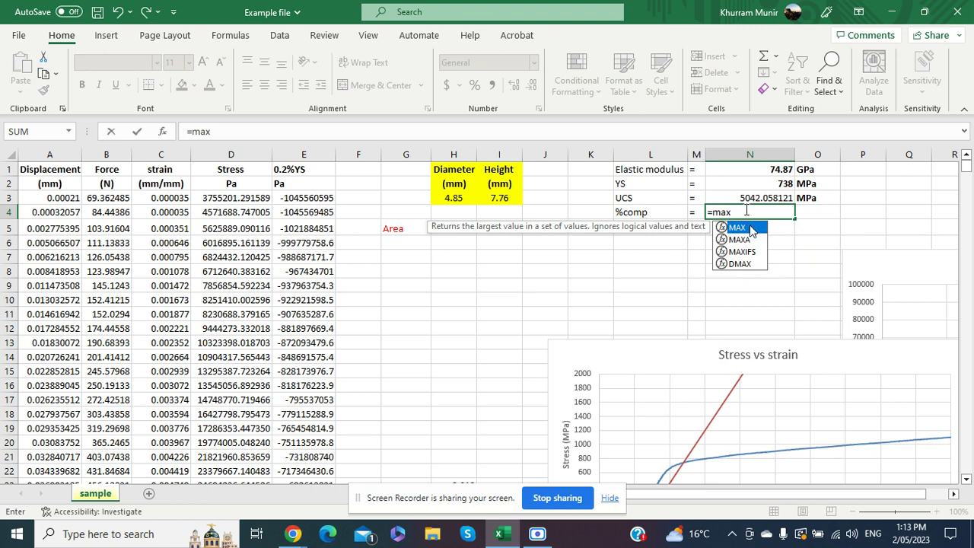
key("Tab")
left_click(177, 200)
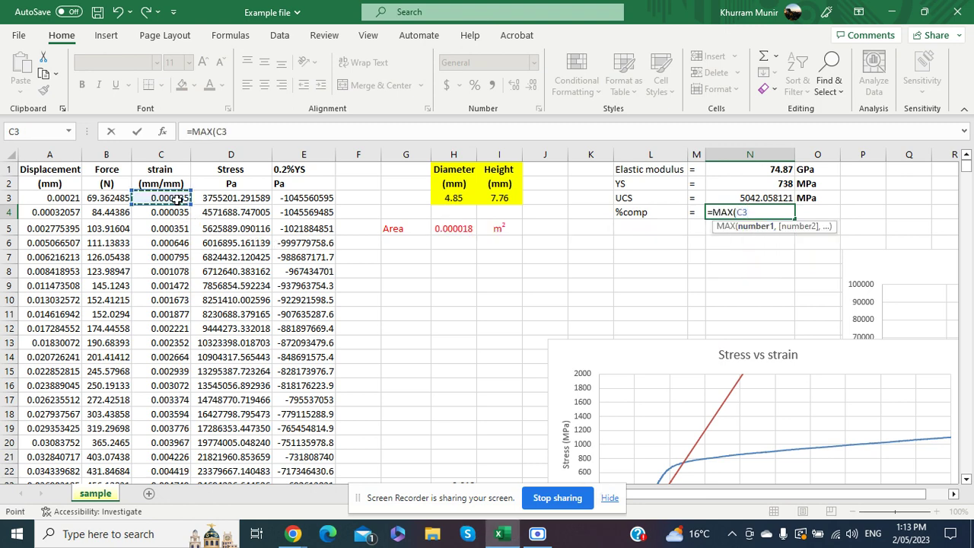
key("ctrl+shift+Down")
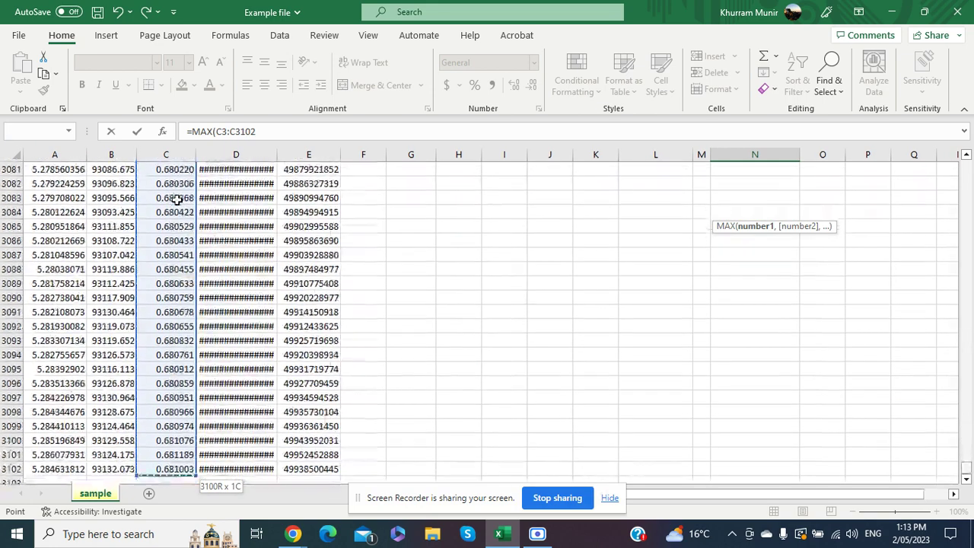
left_click(265, 132)
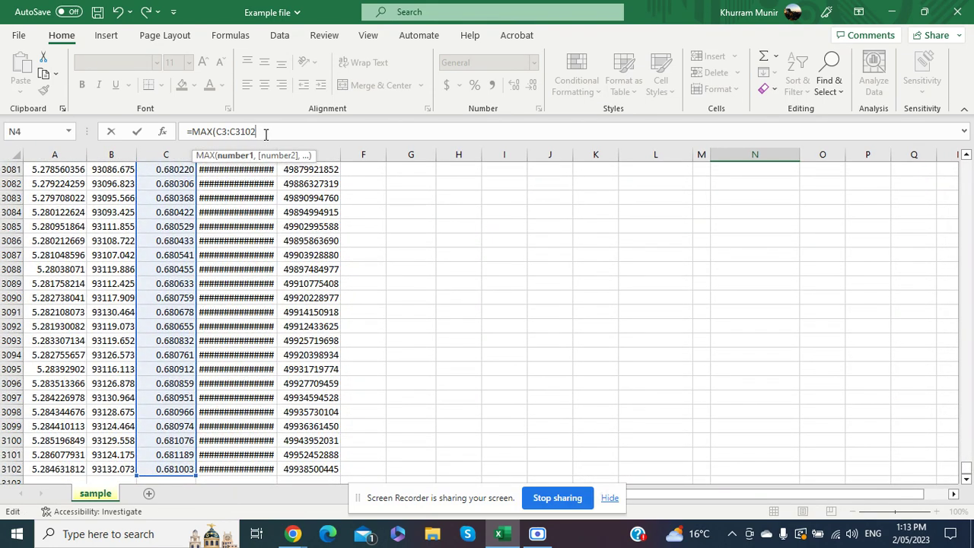
type(")")
key("Return")
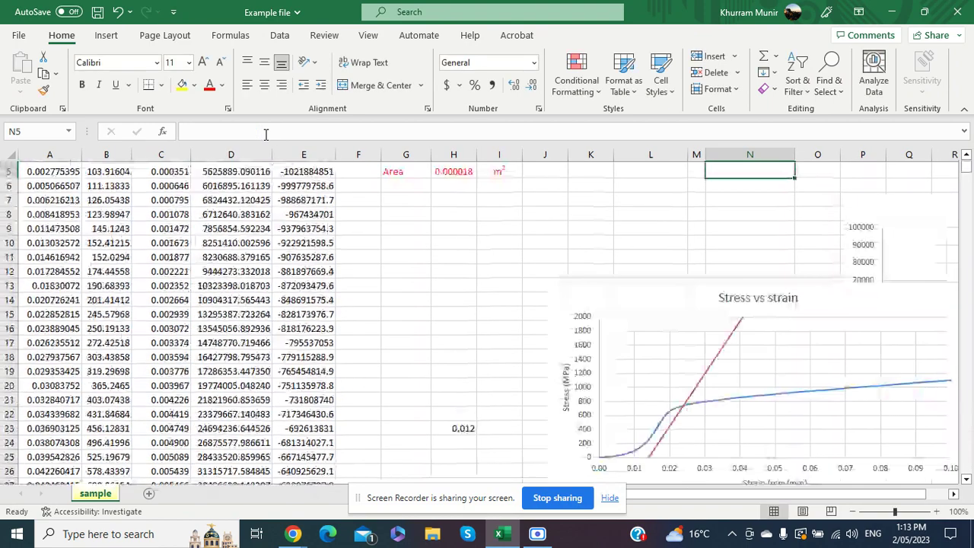
Express the %comp value in N4 as a percentage by changing its formula to =MAX(C3:C3102)*100
scroll(696, 191, "up", 2)
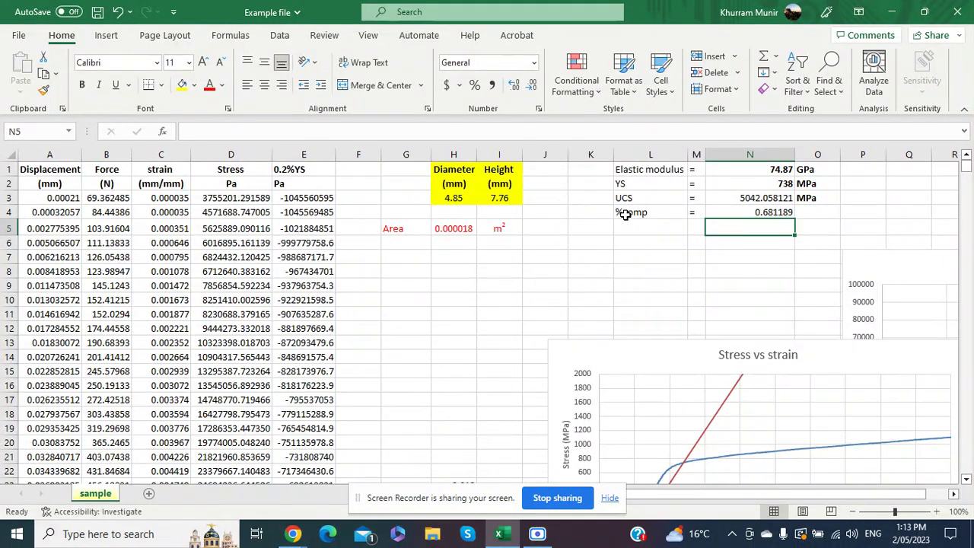
left_click(750, 213)
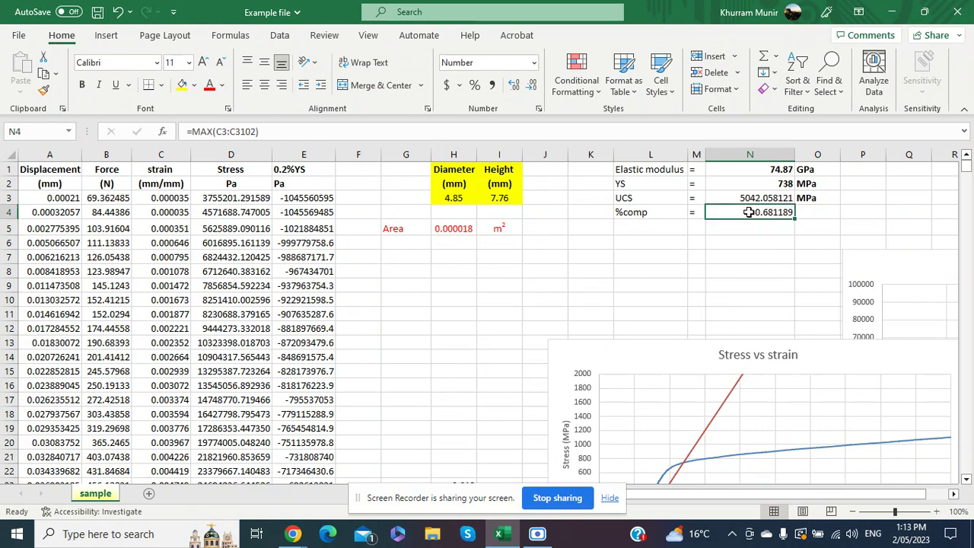
left_click(304, 132)
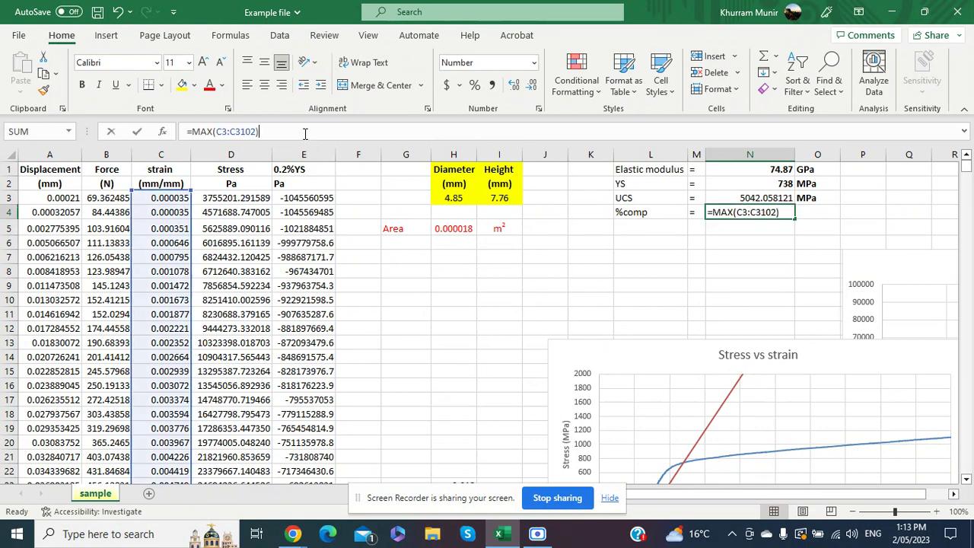
type("*100")
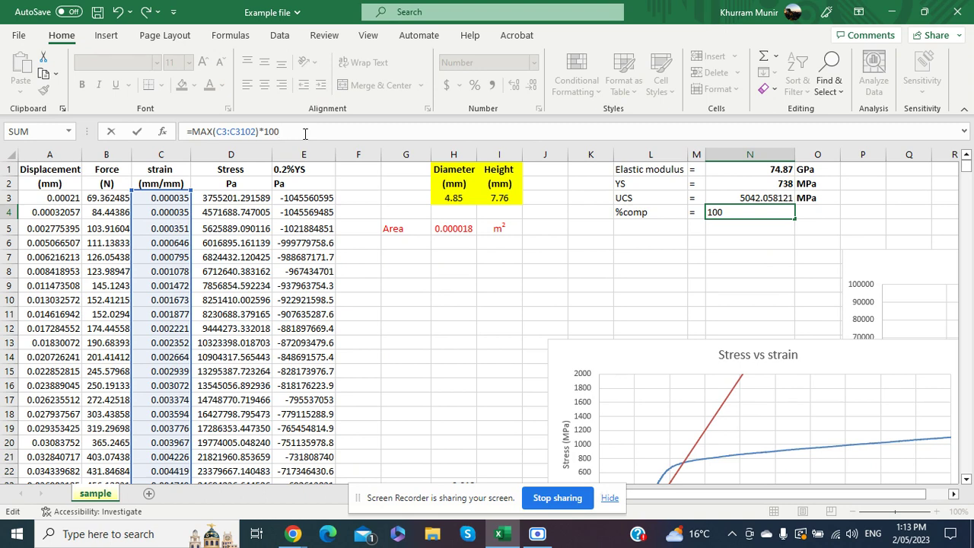
key("Return")
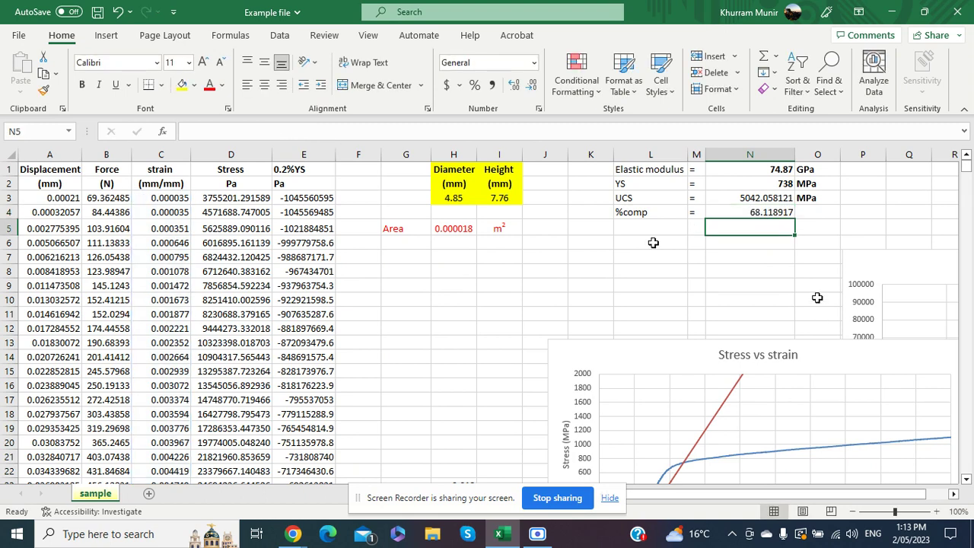
Enter the unit % in O4 beside the %comp value and copy the formatting of O3 onto it
left_click(805, 211)
type("%")
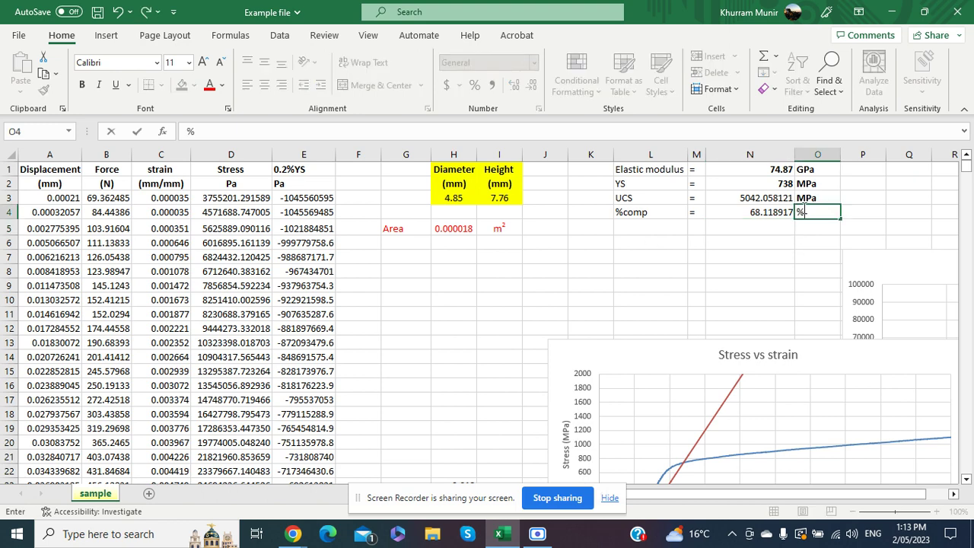
left_click(731, 258)
left_click(814, 198)
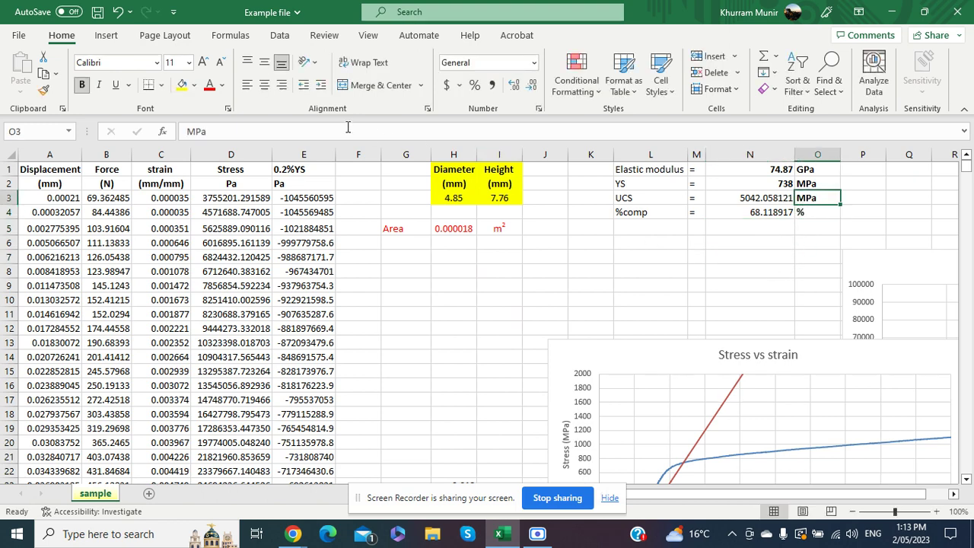
left_click(42, 90)
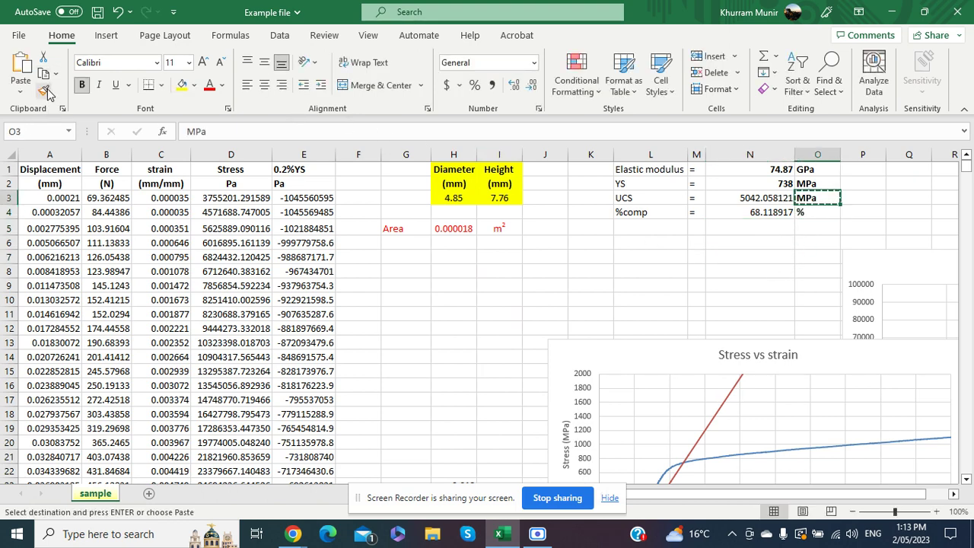
left_click(821, 212)
left_click(751, 254)
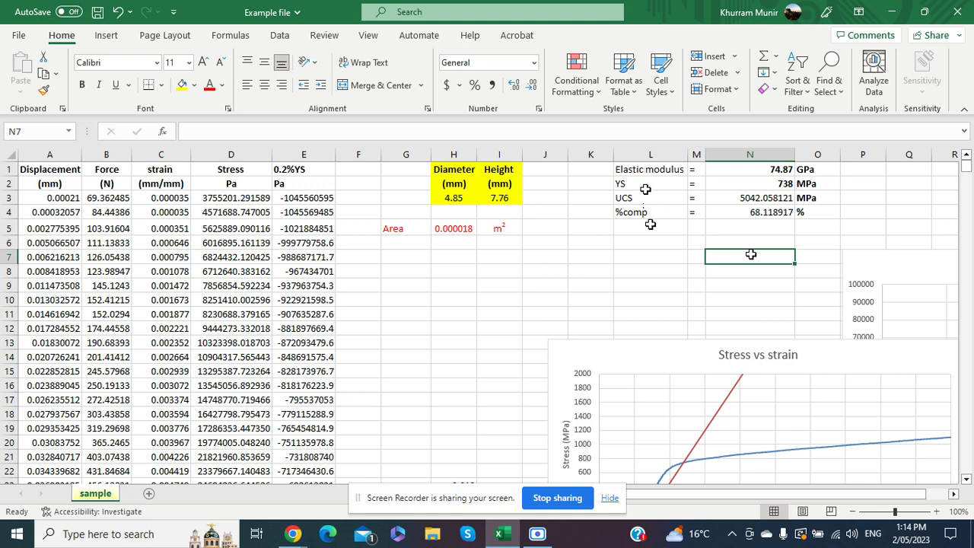
Make all the result values and their units in N1:O4 bold
left_click(627, 263)
left_click_drag(784, 172, 817, 212)
left_click(82, 84)
left_click(81, 84)
left_click(543, 284)
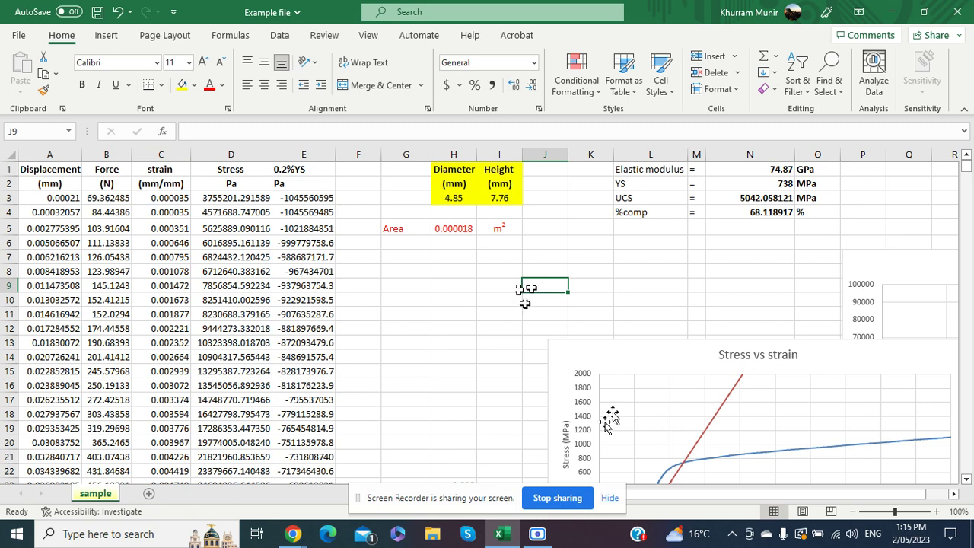
left_click(436, 312)
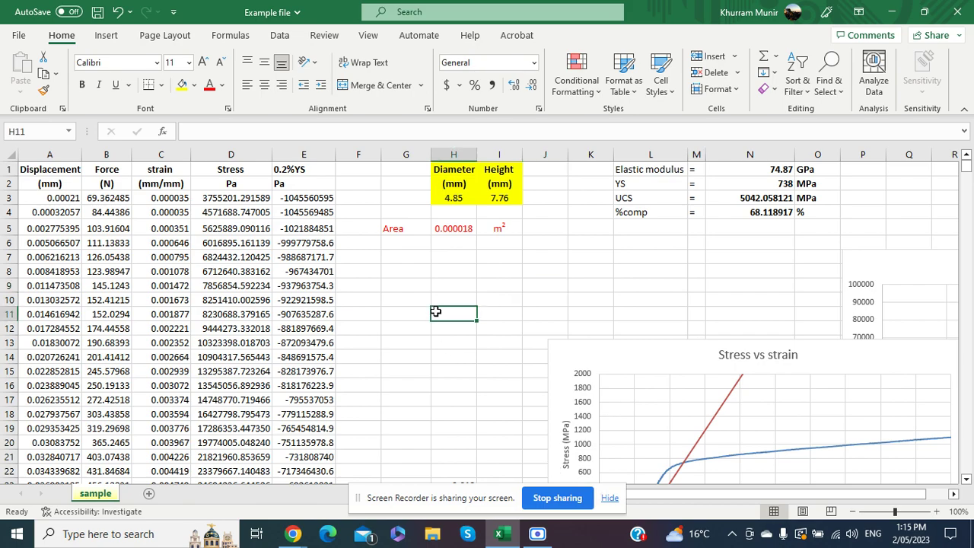